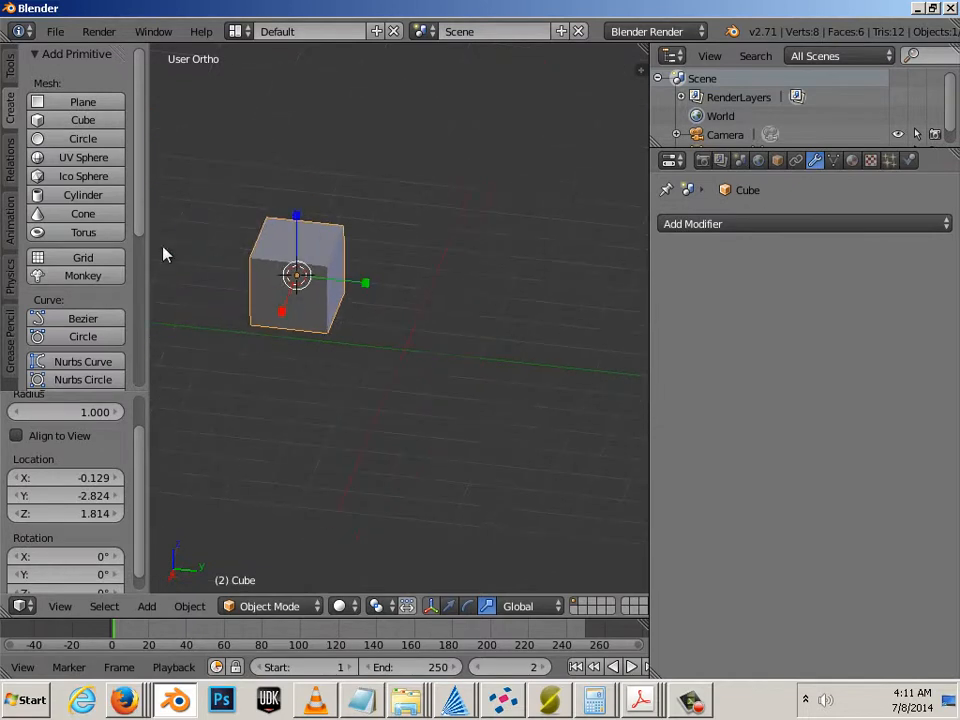
# Add a UV sphere and raise it about 1.8 units along Z so it sits on the cube.
pyautogui.click(46, 162)
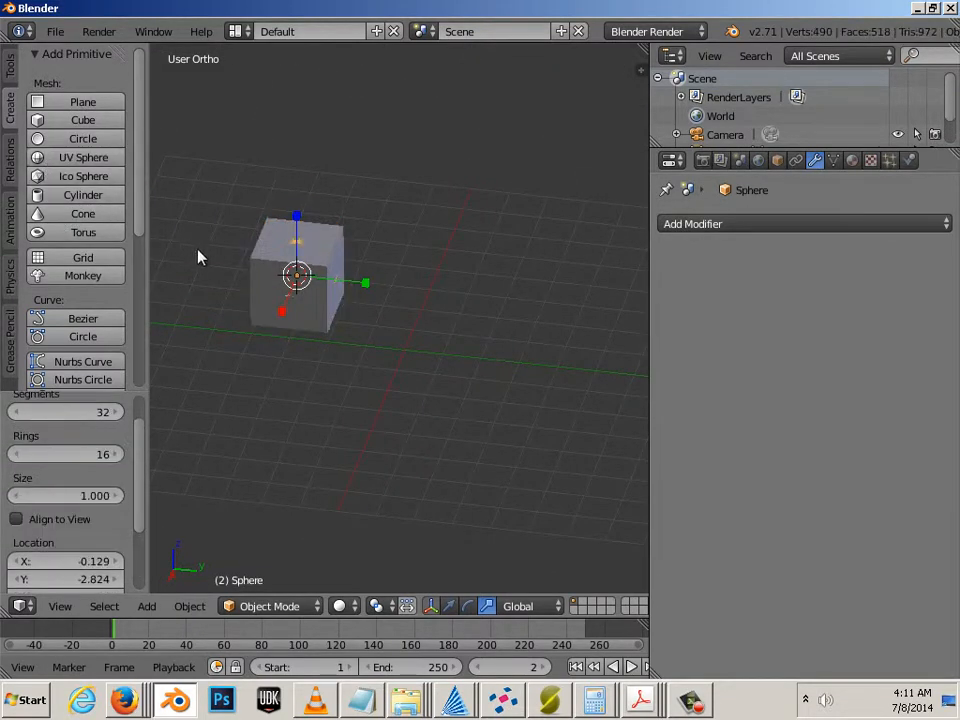
pyautogui.moveTo(296, 217); pyautogui.dragTo(293, 171)
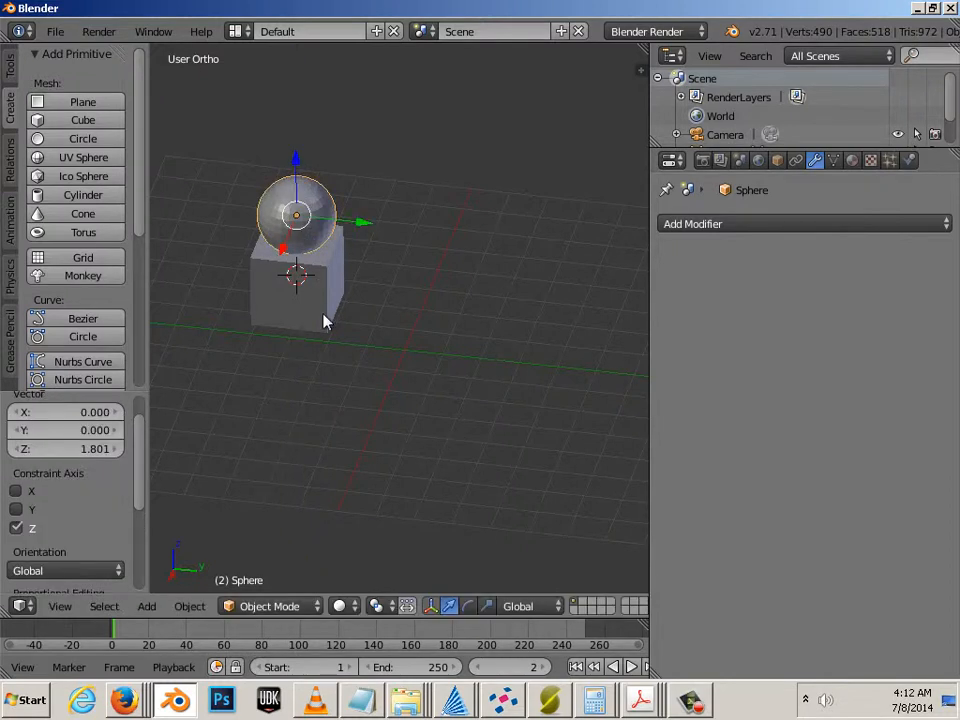
# Add a second cube and place it apart from the first, moved about 3.43 and another 0.66 units along Y and towards the front.
pyautogui.scroll(2, 323, 322)
pyautogui.rightClick(313, 316)
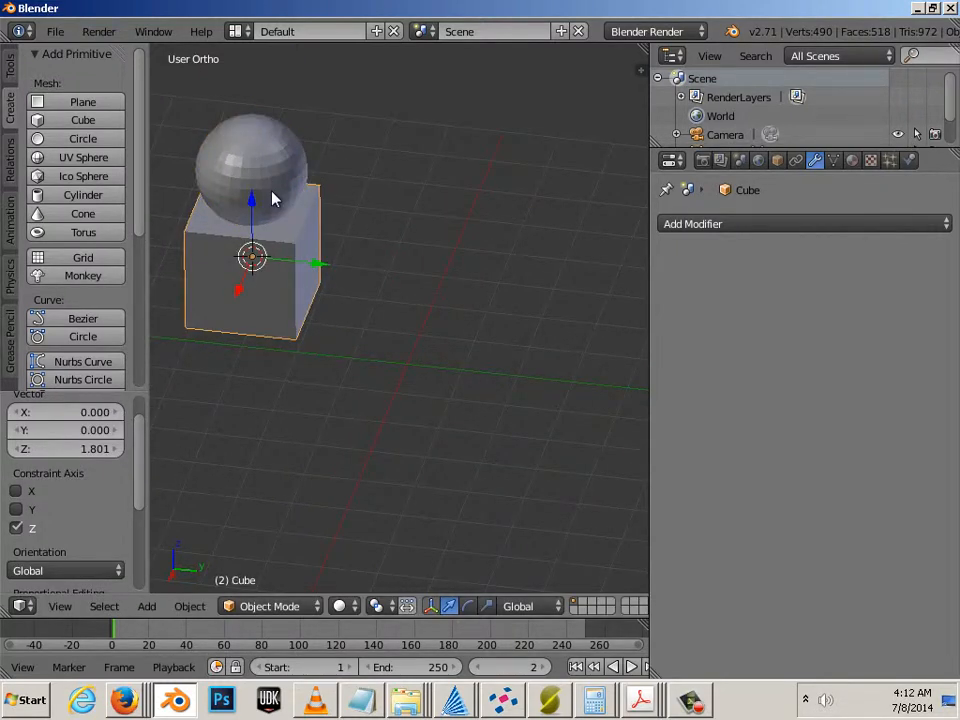
pyautogui.click(60, 120)
pyautogui.moveTo(318, 268); pyautogui.dragTo(504, 296)
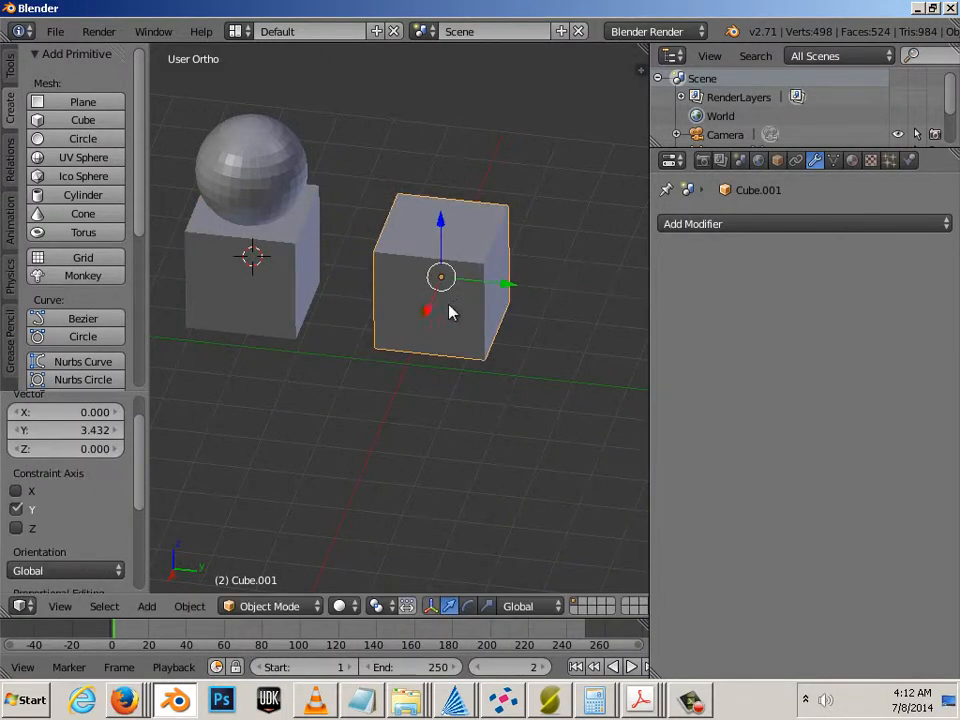
pyautogui.moveTo(448, 311); pyautogui.dragTo(390, 397)
pyautogui.moveTo(454, 381); pyautogui.dragTo(505, 381)
pyautogui.scroll(1, 330, 430)
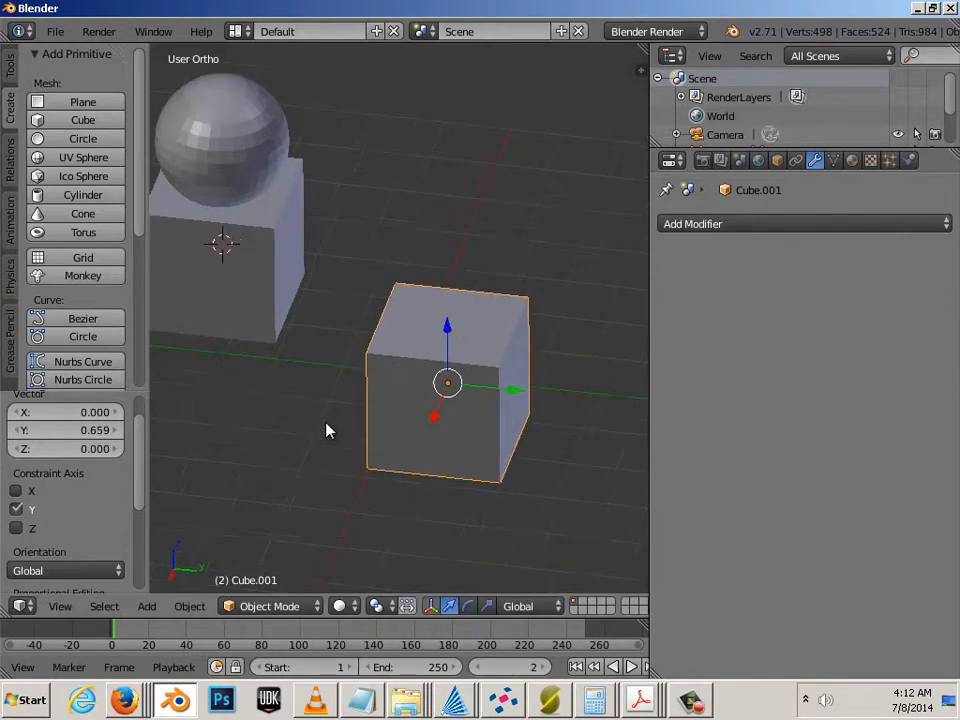
# In Edit Mode, add a loop cut to the second cube and slide it to its top edge with a factor of about 0.955.
pyautogui.rightClick(272, 260)
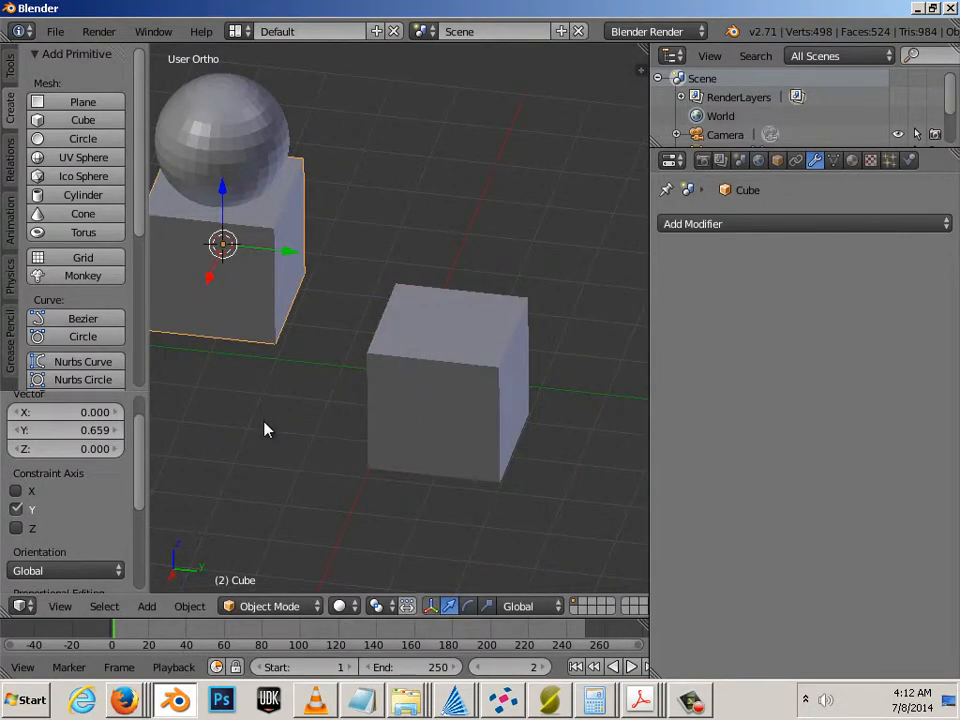
pyautogui.rightClick(421, 452)
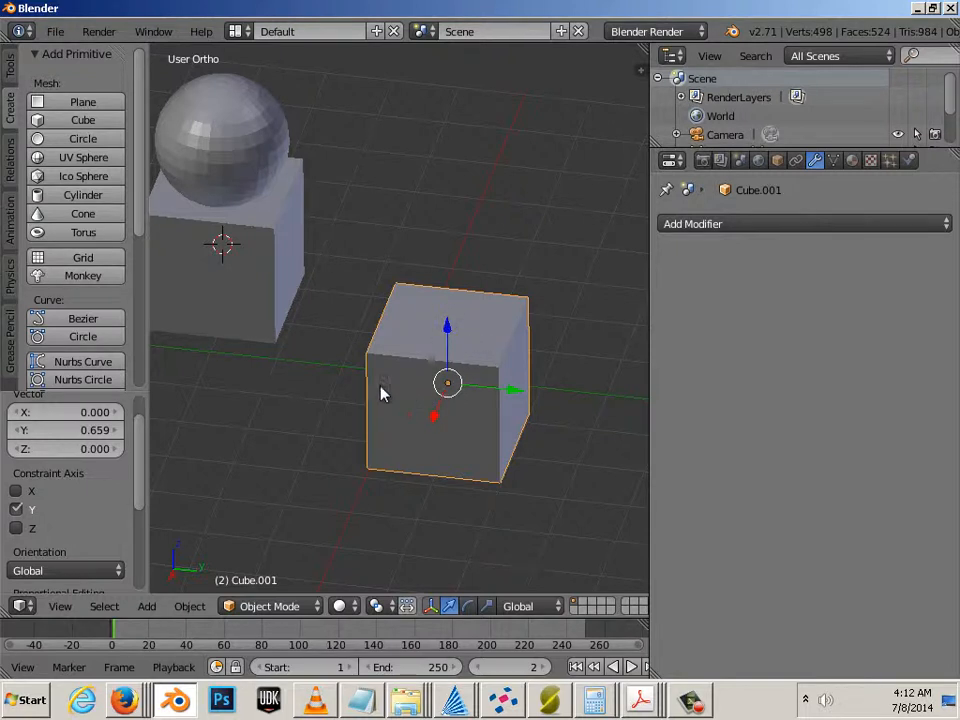
pyautogui.scroll(2, 407, 393)
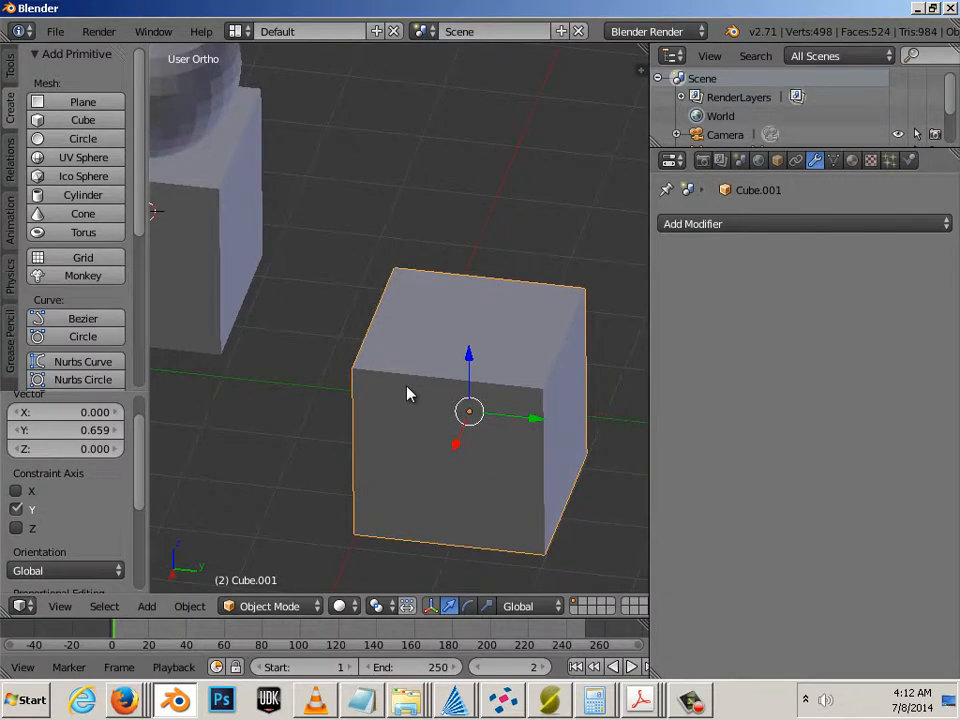
pyautogui.press('Tab')
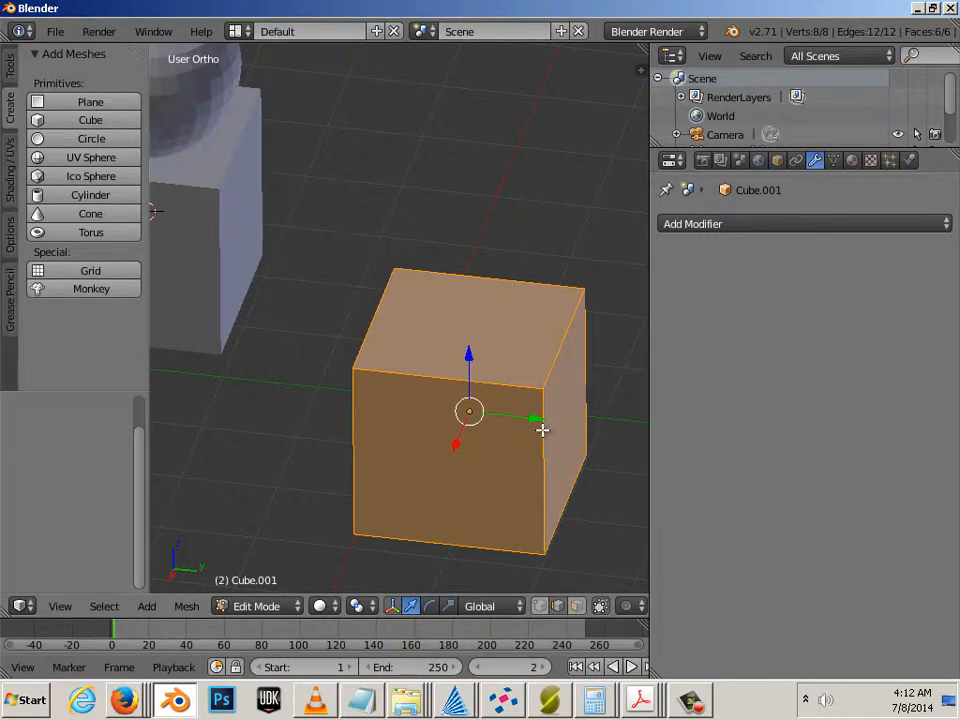
pyautogui.scroll(-2, 542, 429)
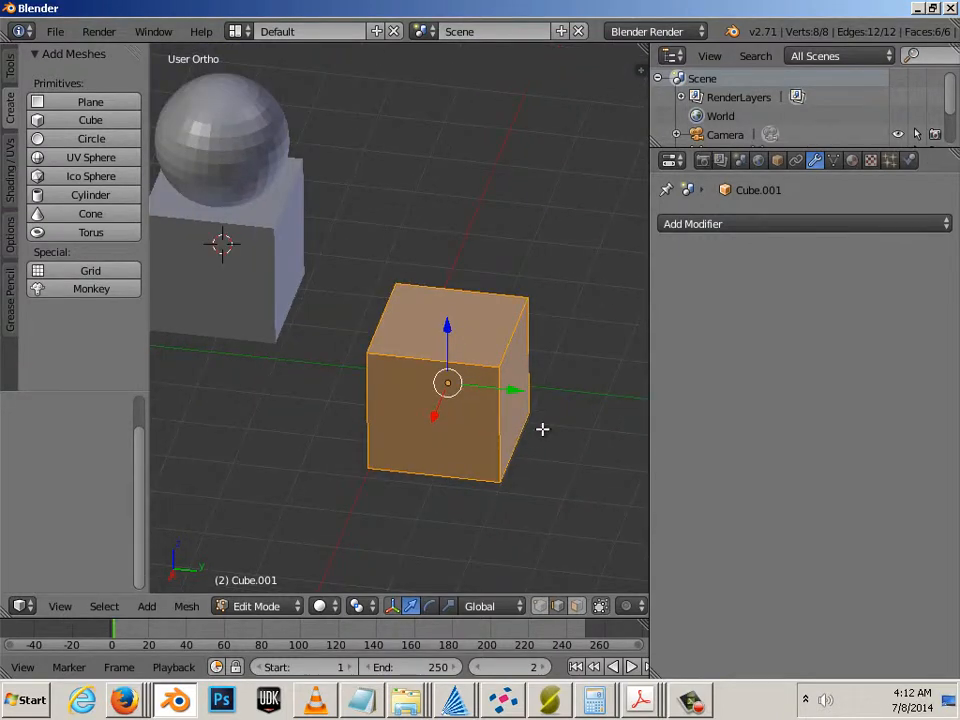
pyautogui.scroll(2, 542, 429)
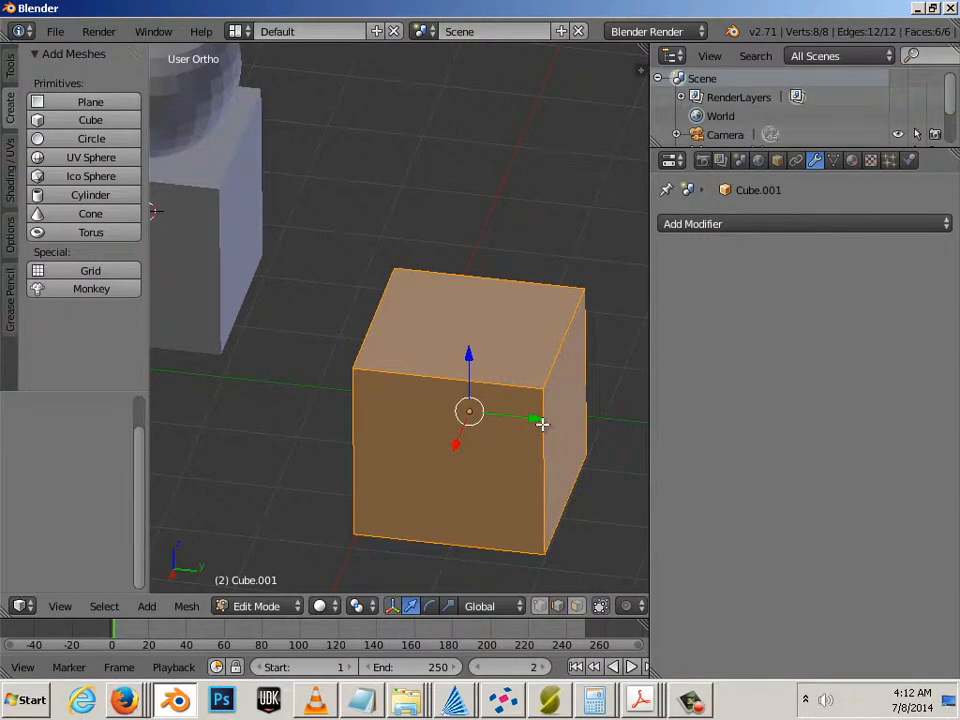
pyautogui.keyDown('shift'); pyautogui.moveTo(518, 414); pyautogui.dragTo(476, 413, button='middle'); pyautogui.keyUp('shift')
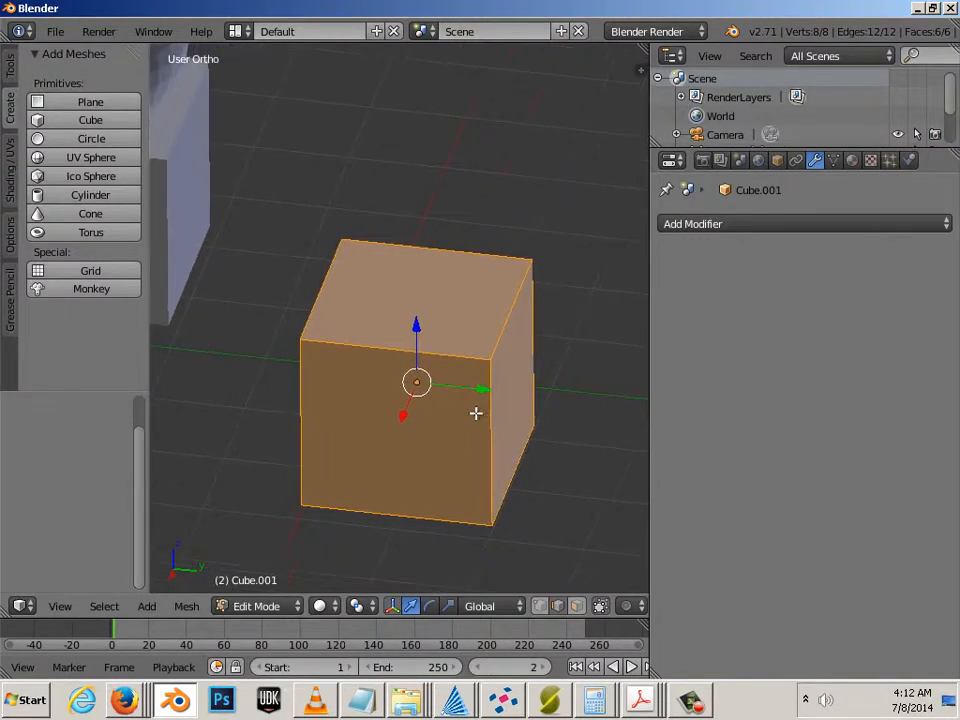
pyautogui.press('a')
pyautogui.hotkey('ctrl', 'r')
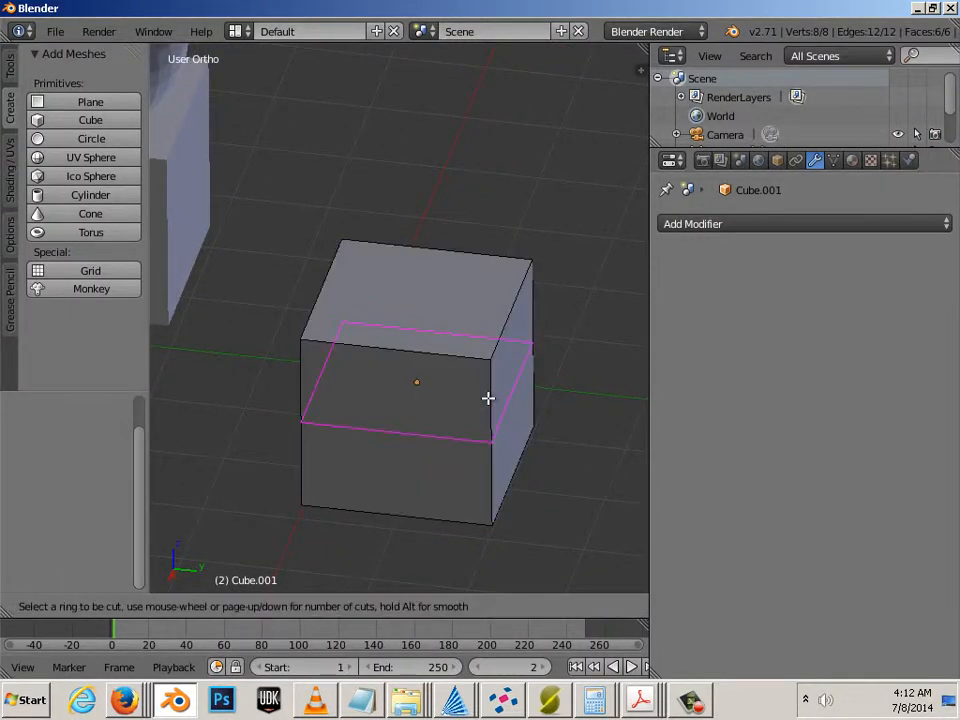
pyautogui.click(489, 396)
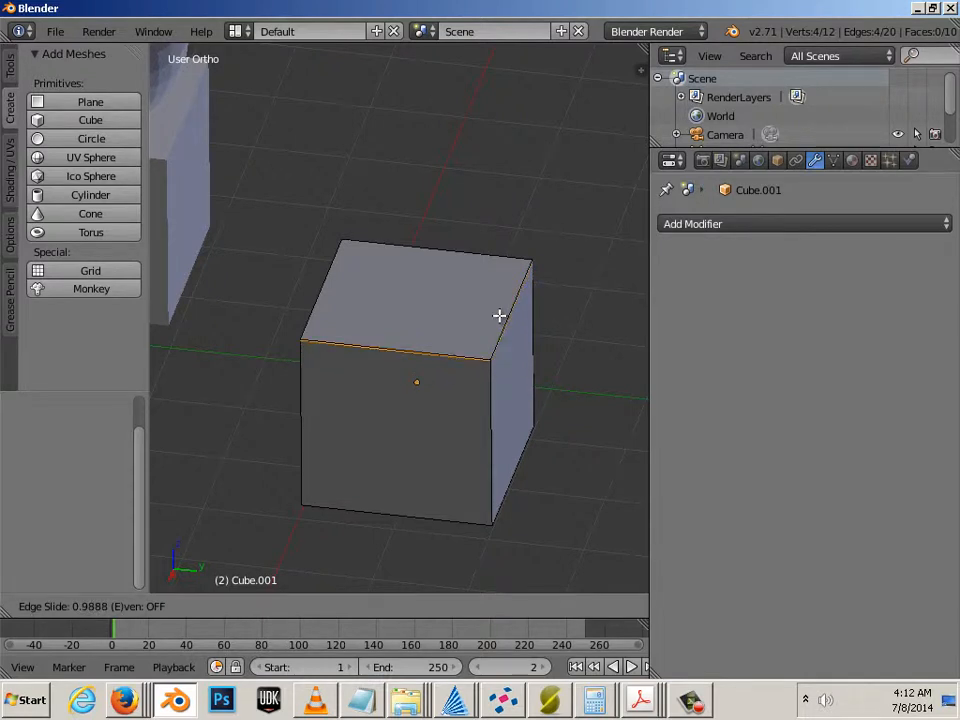
pyautogui.click(498, 317)
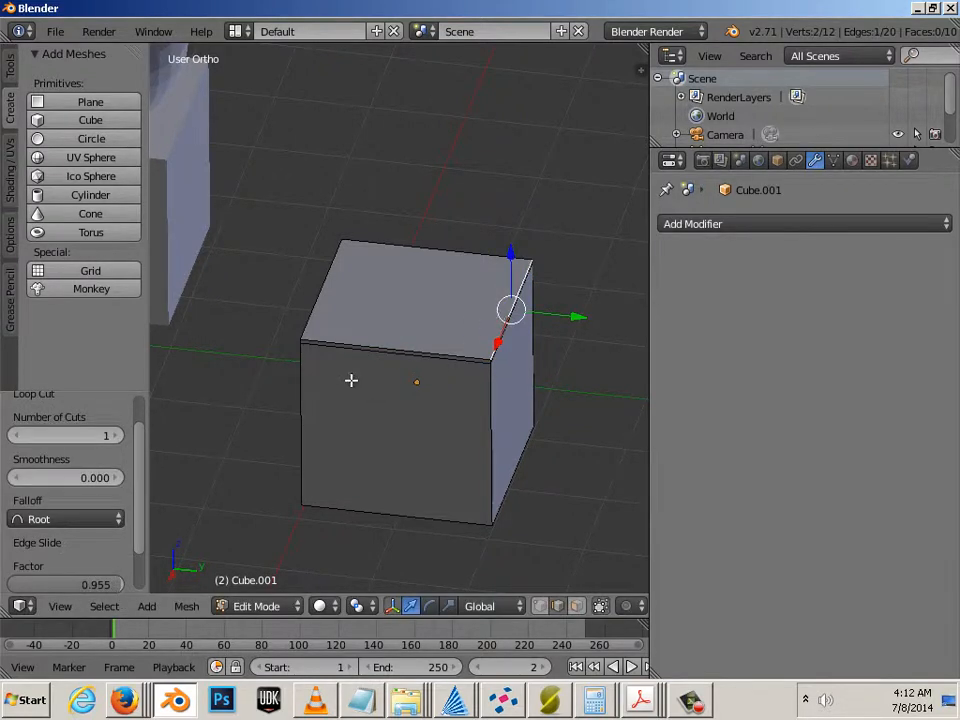
# Add two vertical loop cuts close to the cube's opposite Y sides, with slide factors of about 0.963 and -0.975.
pyautogui.hotkey('ctrl', 'r')
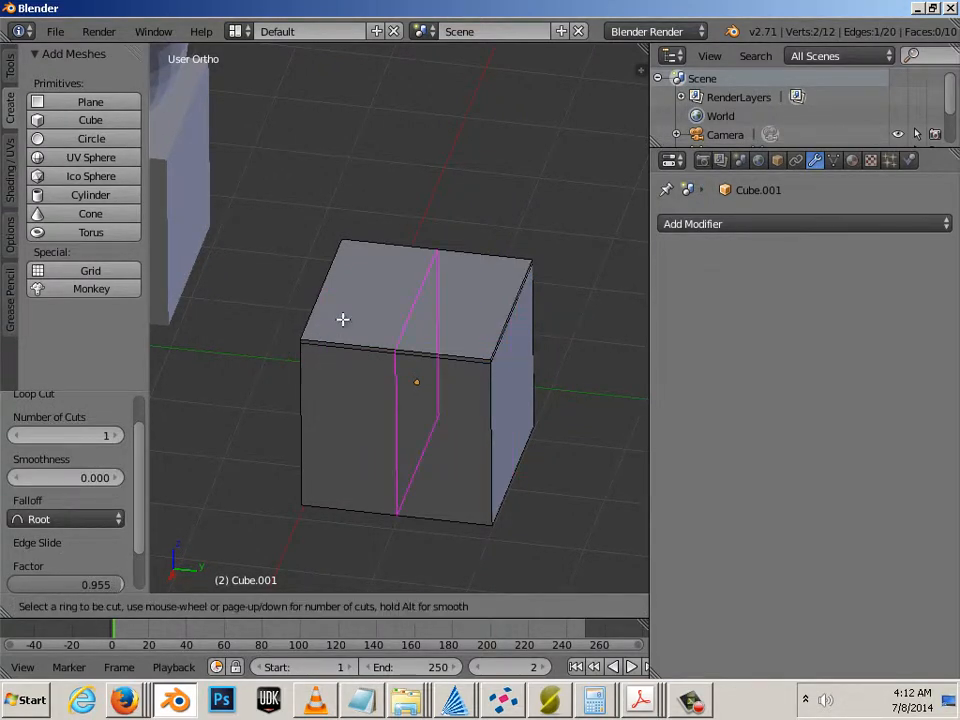
pyautogui.click(342, 319)
pyautogui.click(252, 307)
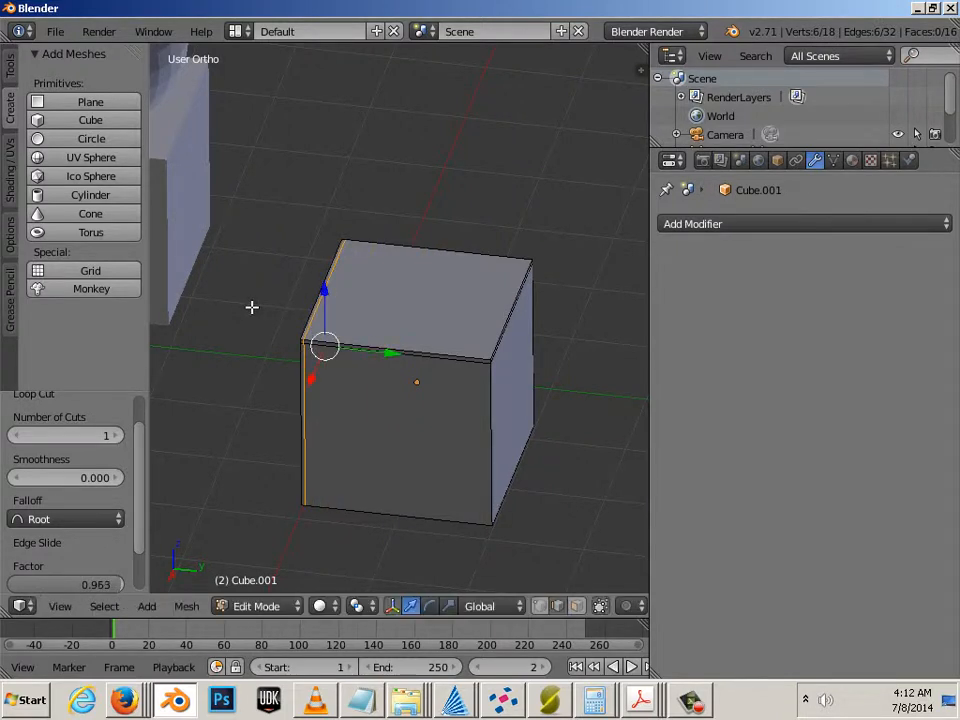
pyautogui.hotkey('ctrl', 'r')
pyautogui.click(431, 339)
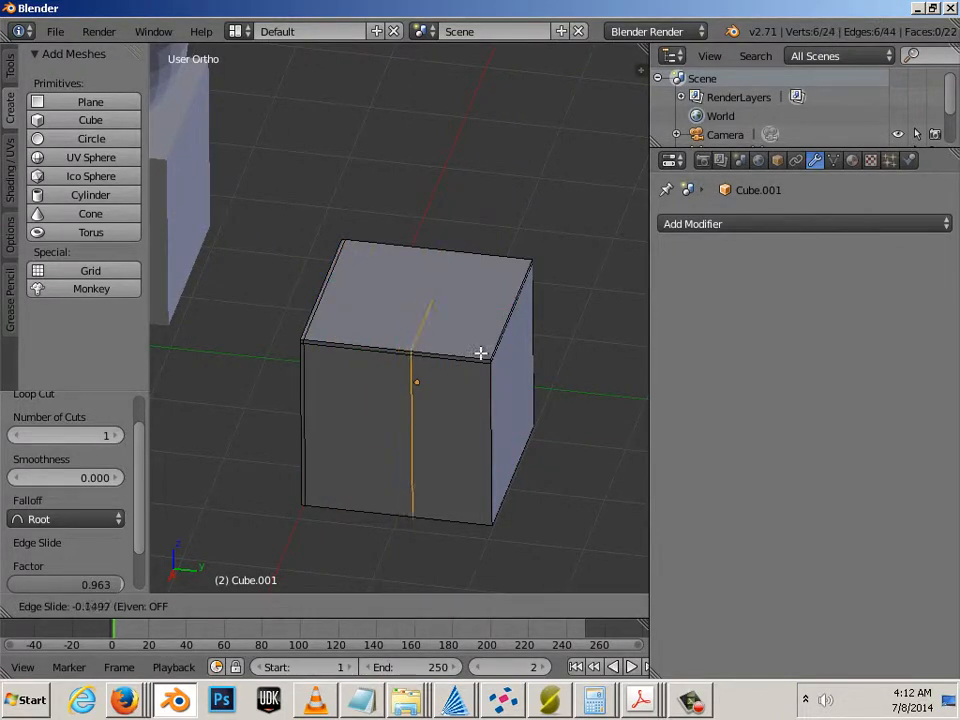
pyautogui.click(532, 357)
# Add a horizontal loop cut close to the cube's bottom edge, with a slide factor of about -0.977.
pyautogui.hotkey('ctrl', 'r')
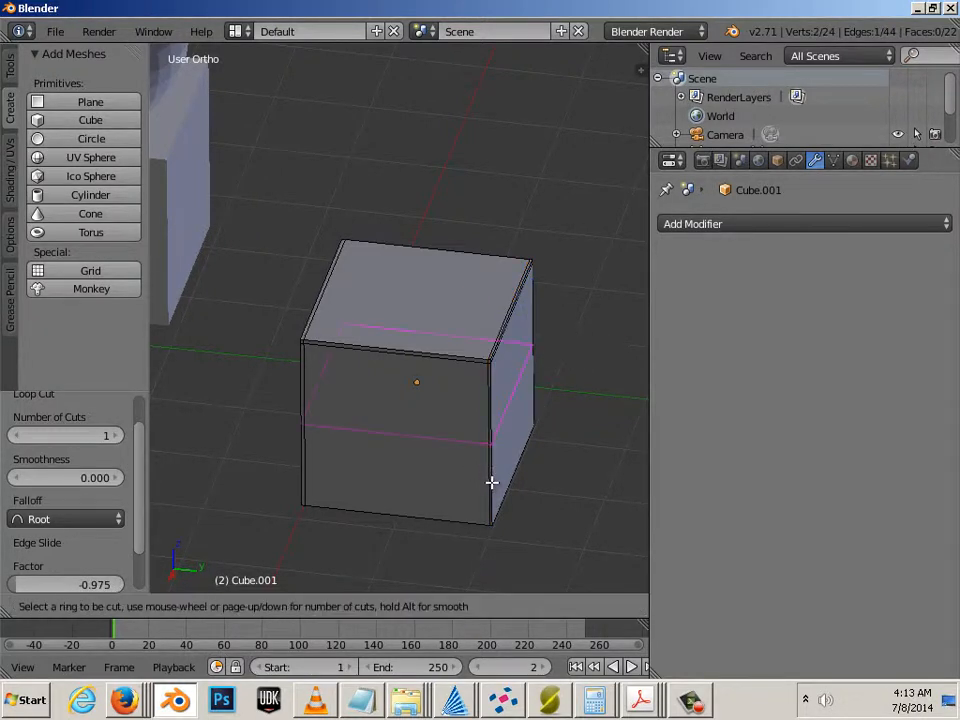
pyautogui.click(490, 488)
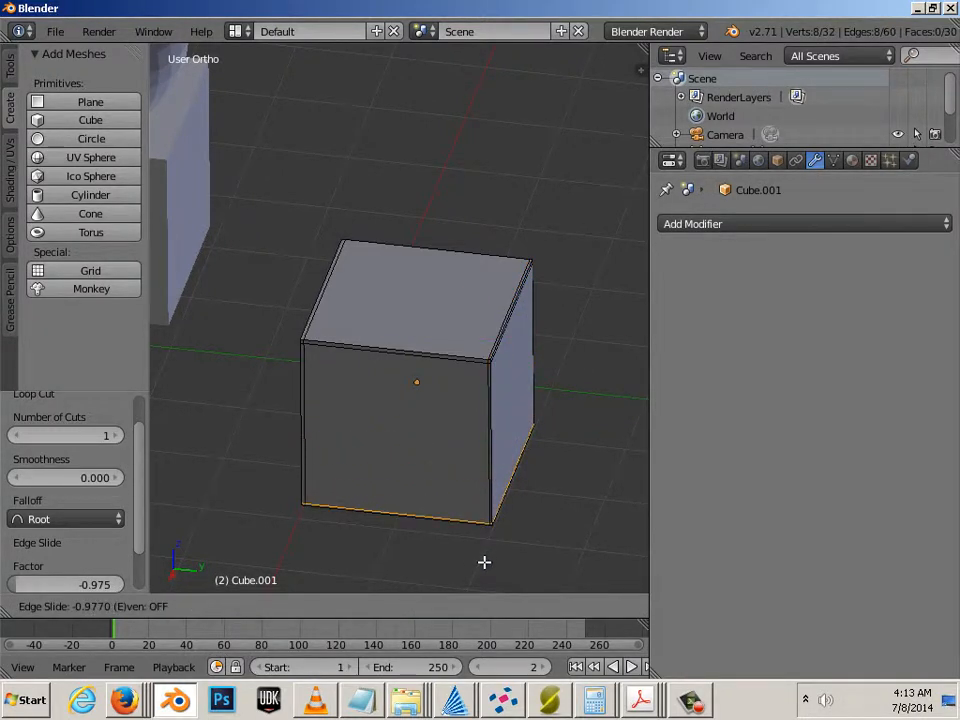
pyautogui.click(484, 562)
# Add two vertical loop cuts close to the cube's opposite X sides, with slide factors of about -0.962 and 0.974.
pyautogui.scroll(4, 364, 407)
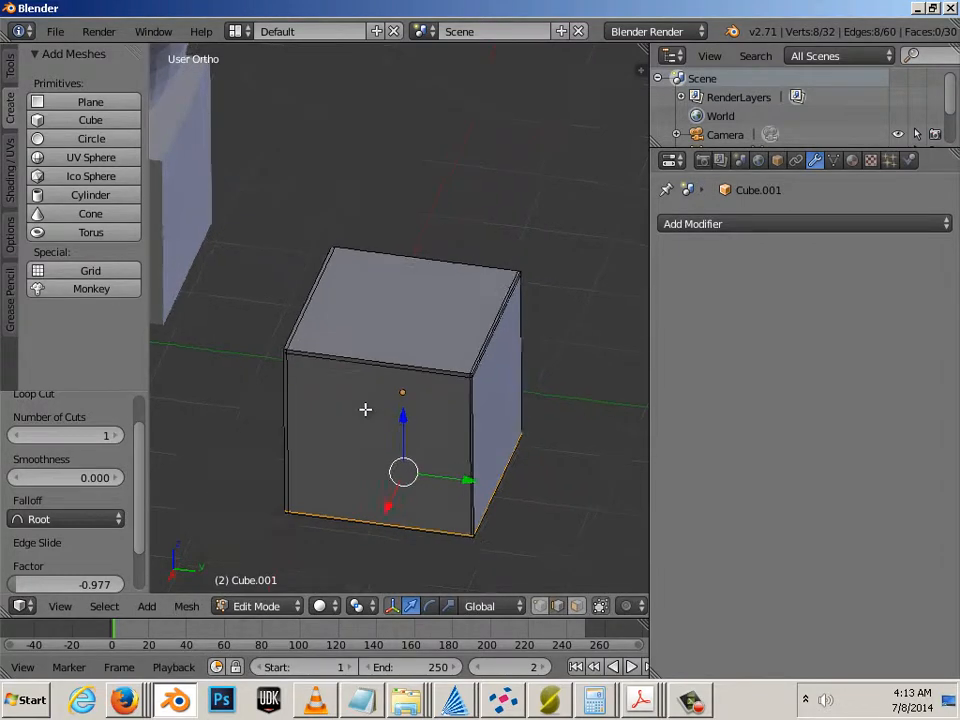
pyautogui.moveTo(254, 431); pyautogui.dragTo(450, 420, button='middle')
pyautogui.scroll(-3, 455, 420)
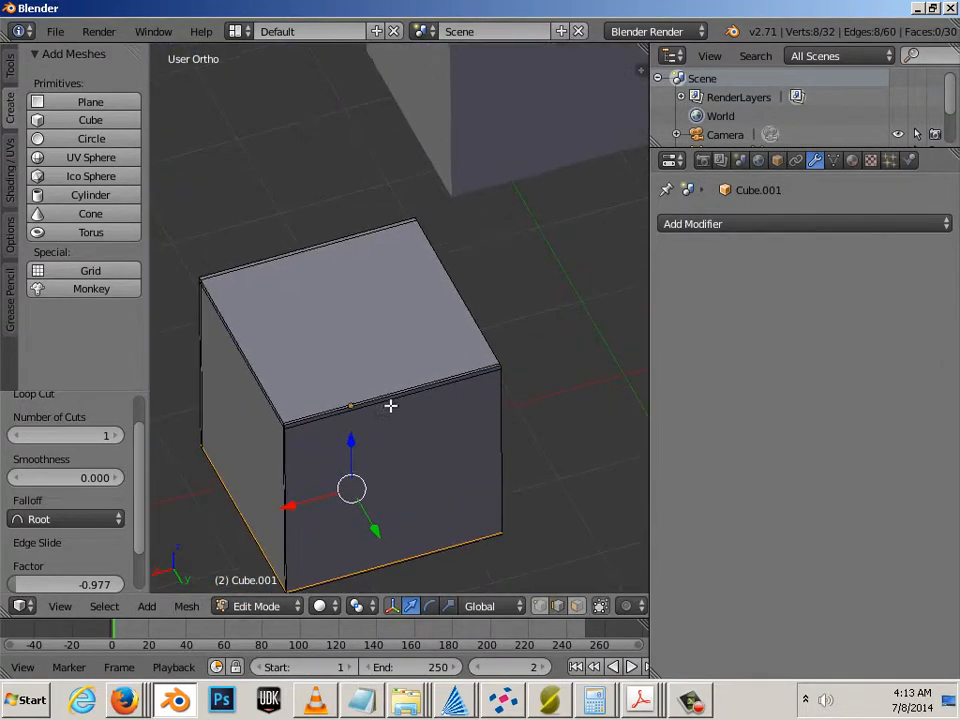
pyautogui.hotkey('ctrl', 'r')
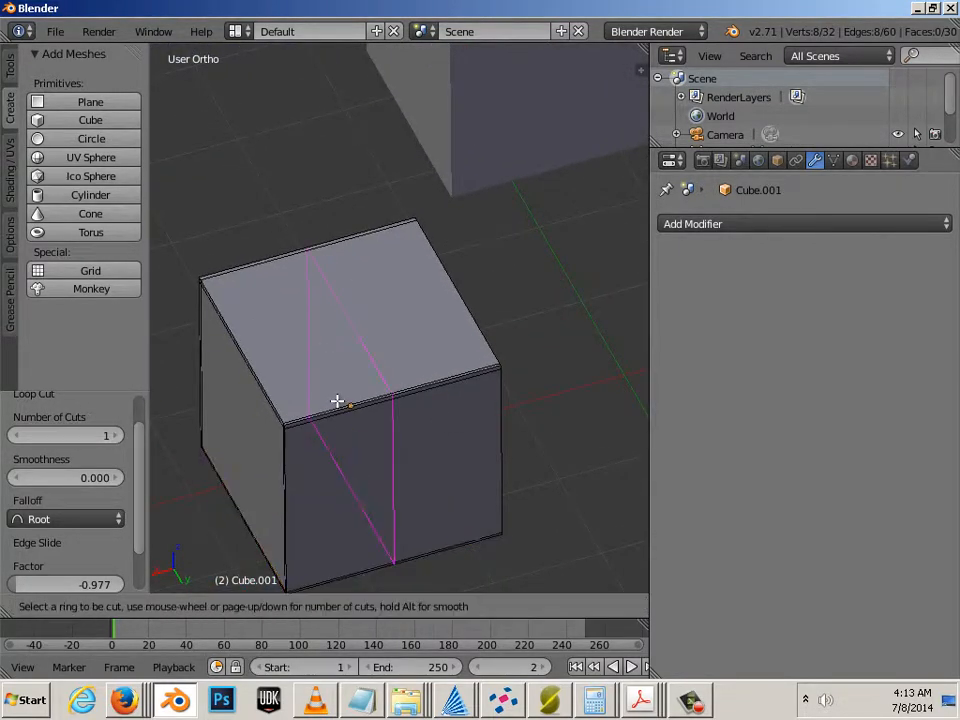
pyautogui.click(336, 401)
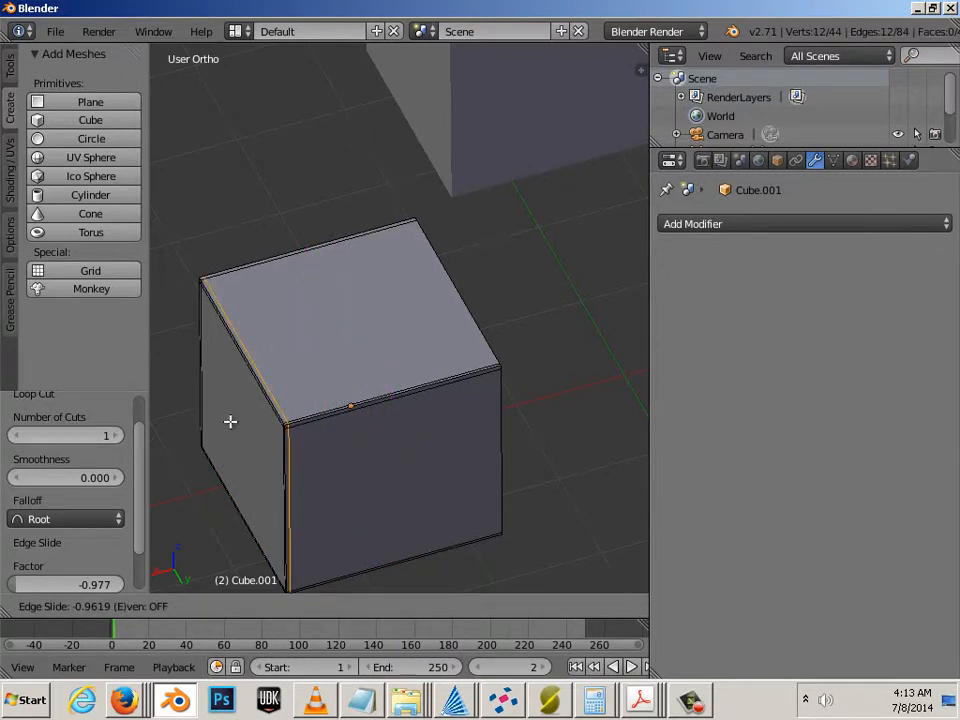
pyautogui.click(230, 421)
pyautogui.hotkey('ctrl', 'r')
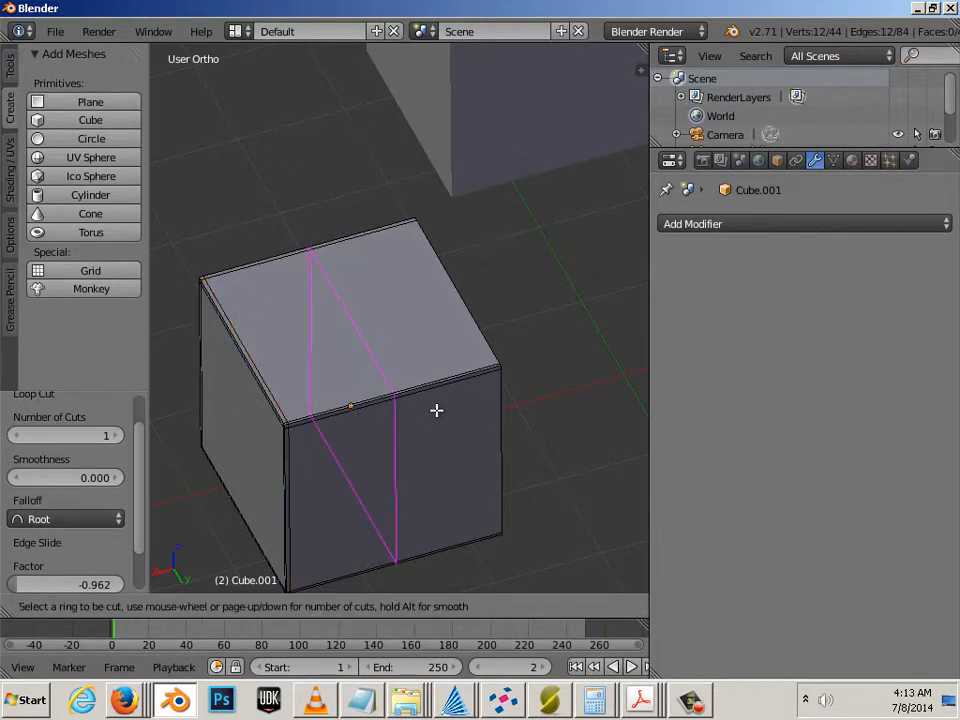
pyautogui.click(436, 410)
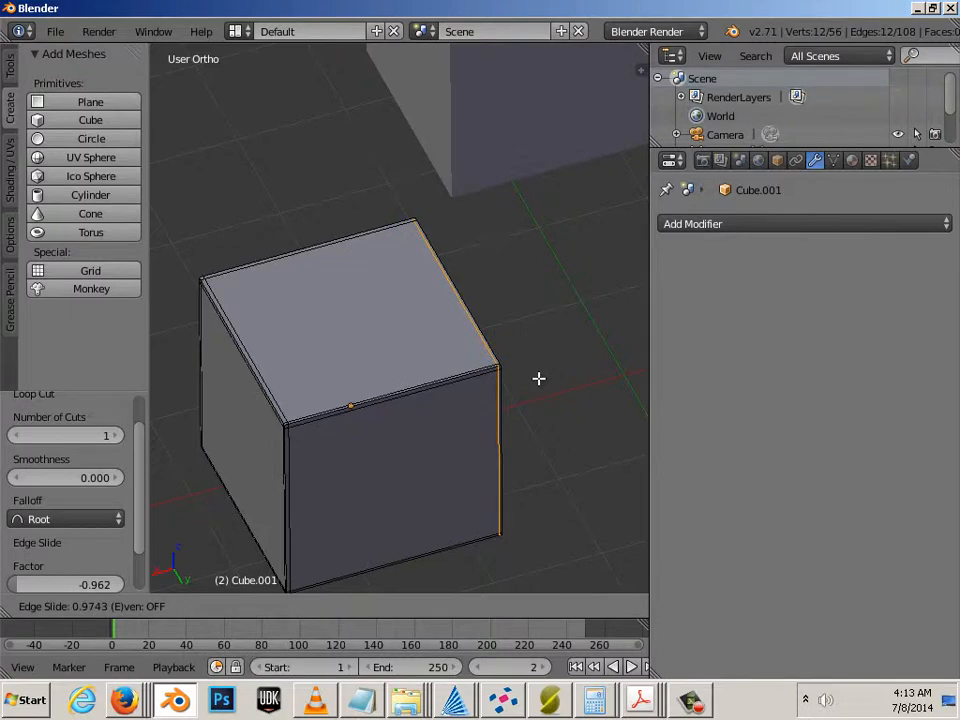
pyautogui.click(539, 378)
# Return to Object Mode, add a Multiresolution modifier to the second cube and subdivide it once.
pyautogui.scroll(-3, 422, 452)
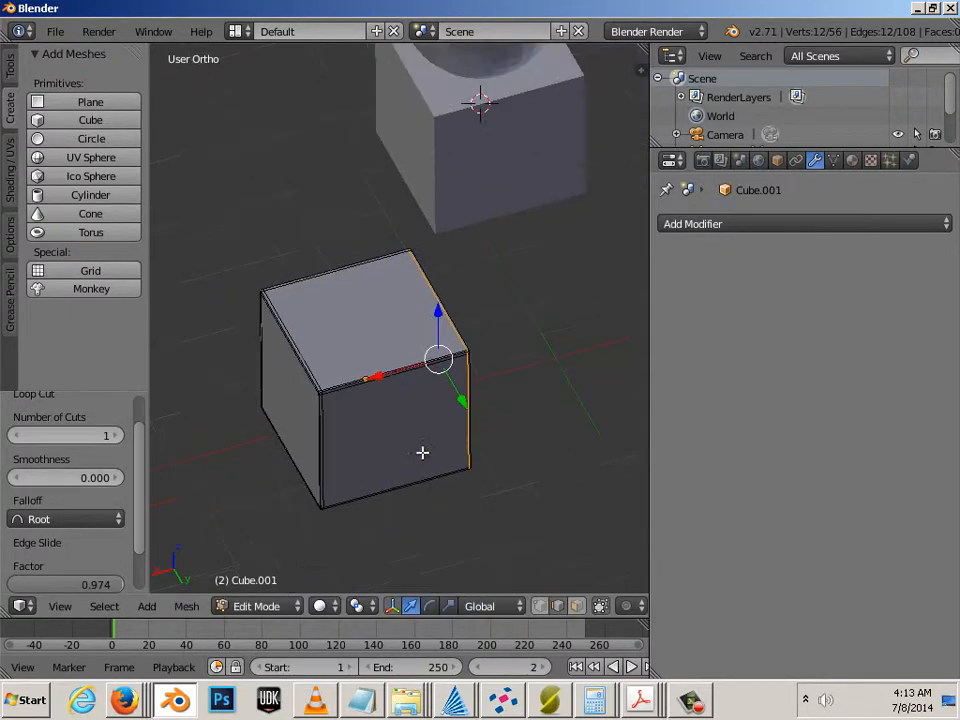
pyautogui.moveTo(343, 526); pyautogui.dragTo(306, 467, button='middle')
pyautogui.scroll(3, 386, 538)
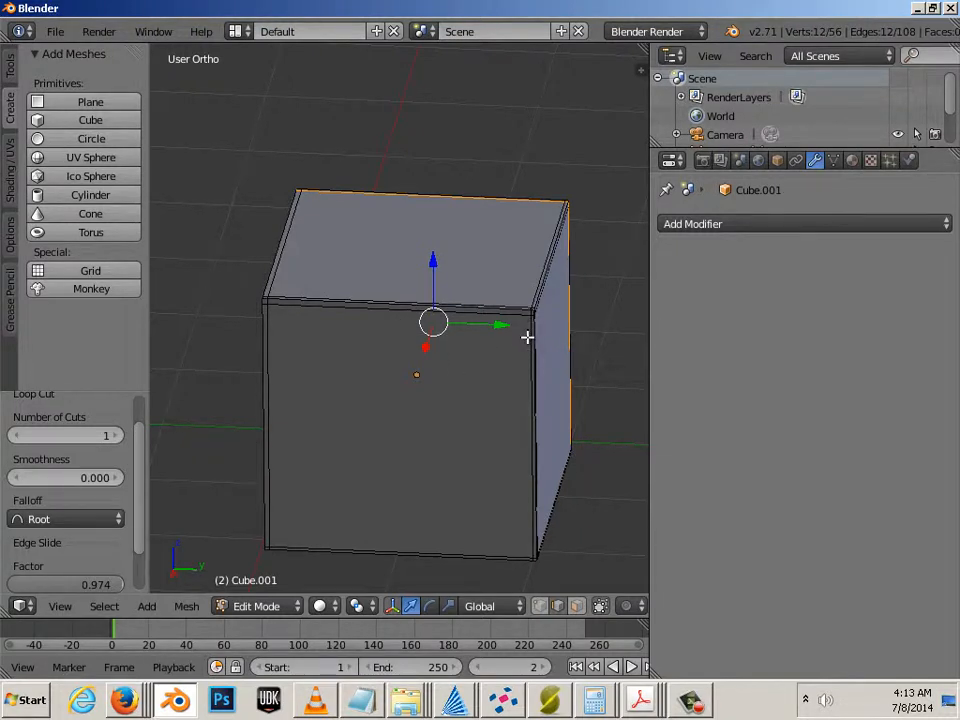
pyautogui.press('Tab')
pyautogui.click(765, 224)
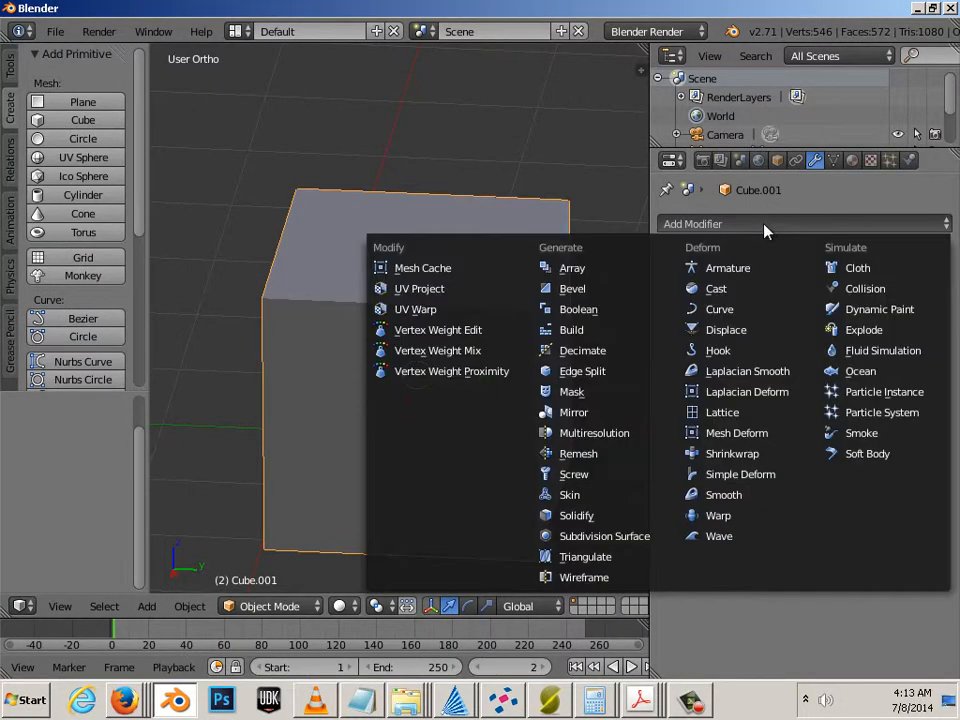
pyautogui.click(650, 433)
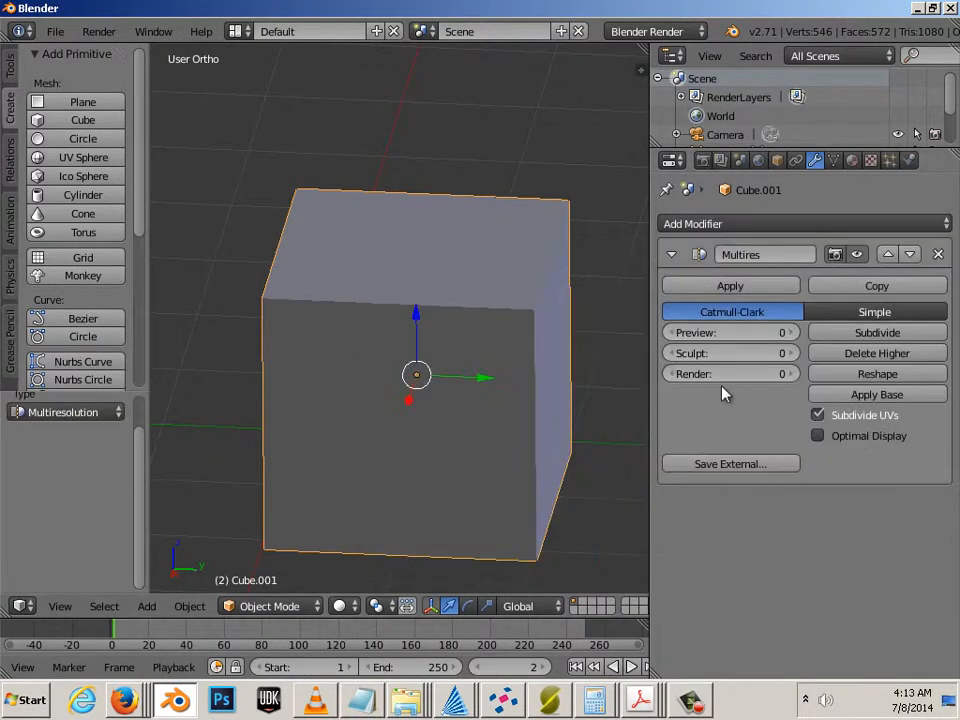
pyautogui.click(905, 337)
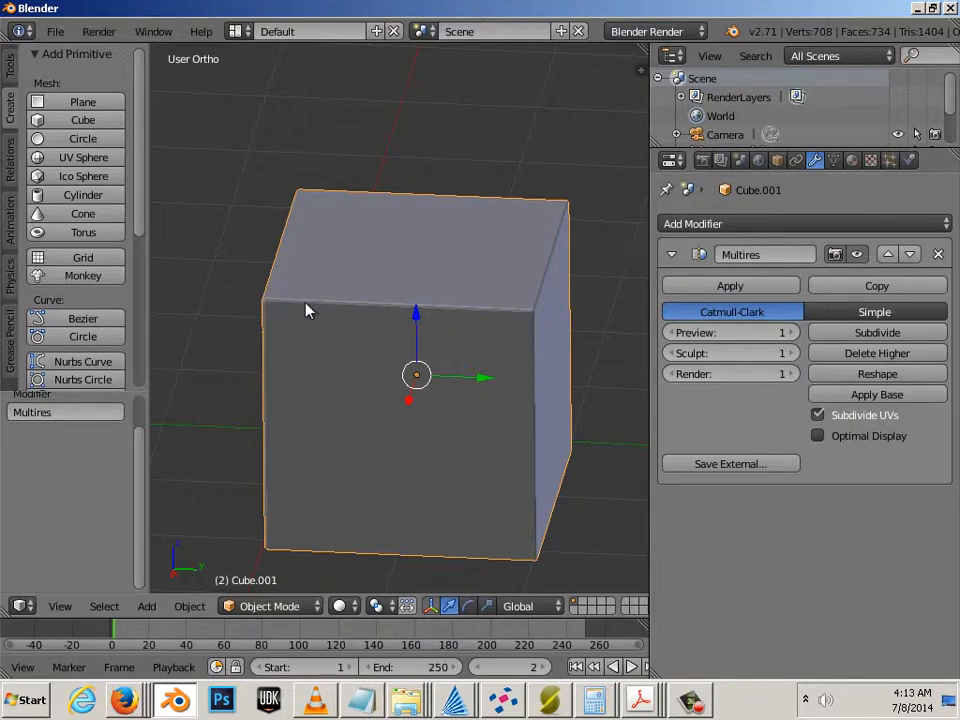
# In Edit Mode with face selection, select only the cube's large top face and extrude it in place with zero offset.
pyautogui.press('Tab')
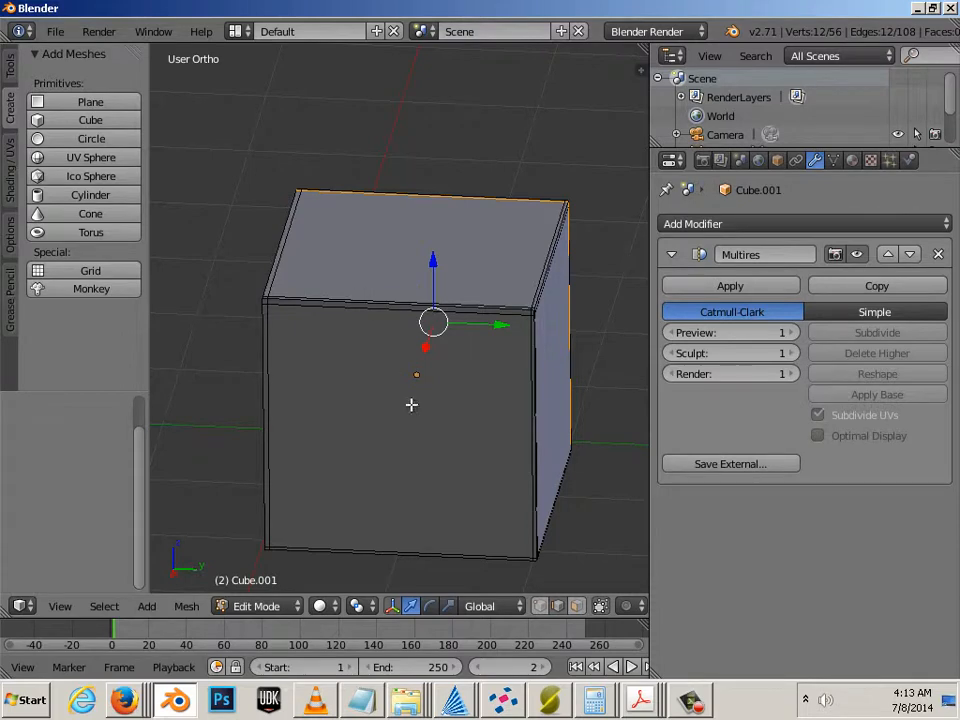
pyautogui.scroll(-2, 411, 404)
pyautogui.press('a')
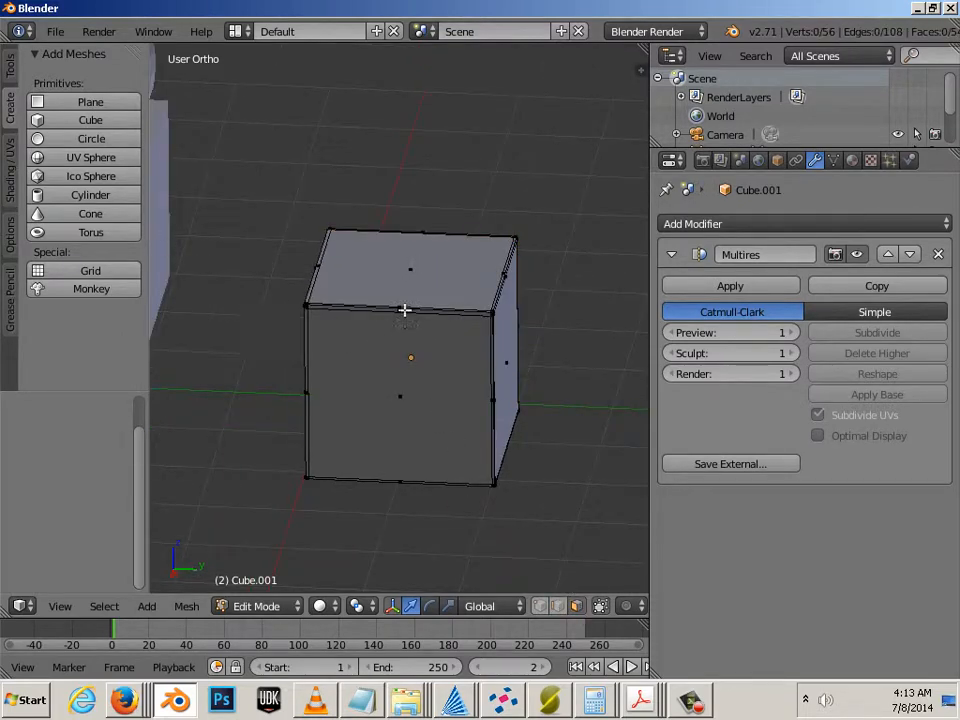
pyautogui.rightClick(425, 275)
pyautogui.keyDown('shift'); pyautogui.moveTo(353, 266); pyautogui.dragTo(348, 348, button='middle'); pyautogui.keyUp('shift')
pyautogui.keyDown('ctrl'); pyautogui.moveTo(359, 348); pyautogui.dragTo(398, 352, button='middle'); pyautogui.keyUp('ctrl')
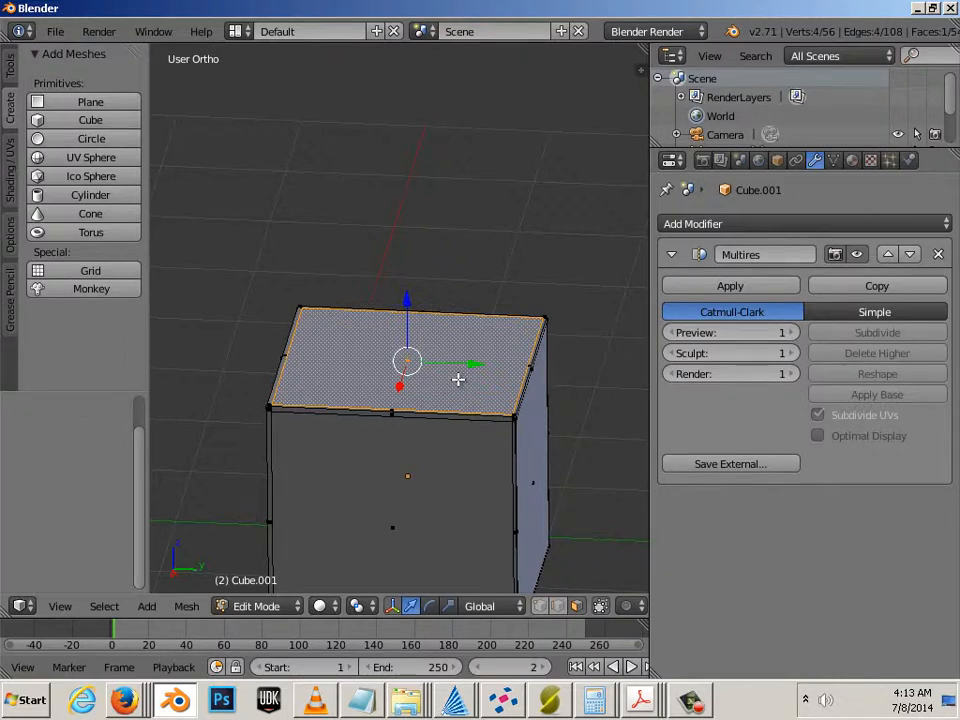
pyautogui.press('e')
pyautogui.rightClick(455, 378)
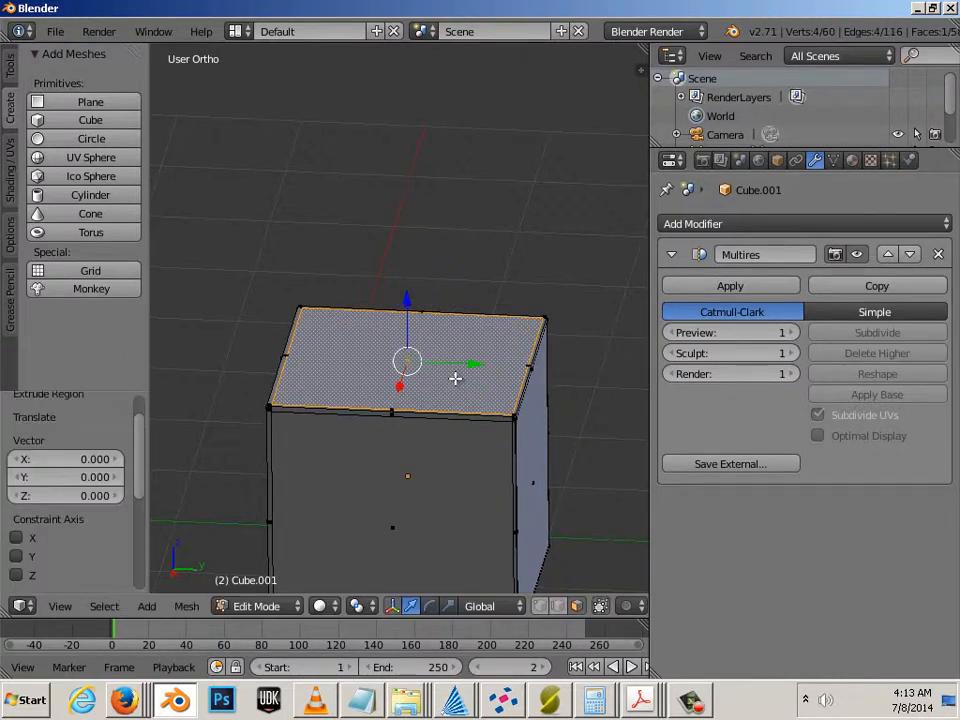
# Scale the extruded top face down to about 0.133 so a small square remains at the cube's top centre.
pyautogui.hotkey('ctrl', 'alt', 's')
pyautogui.moveTo(421, 370)
pyautogui.mouseDown()
pyautogui.moveTo(403, 358)
pyautogui.moveTo(410, 362)
pyautogui.mouseUp()
pyautogui.click(409, 362)
pyautogui.scroll(-1, 409, 362)
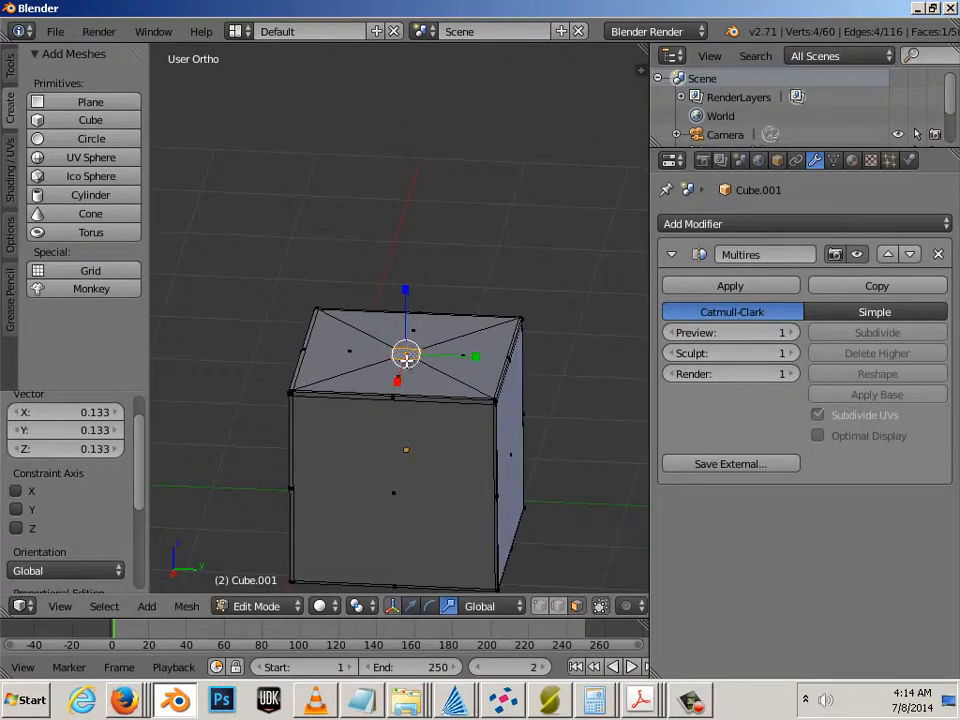
# Extrude the small centre face about 1.216 upward along Z and scale the raised face up by about 8.834.
pyautogui.press('e')
pyautogui.rightClick(405, 357)
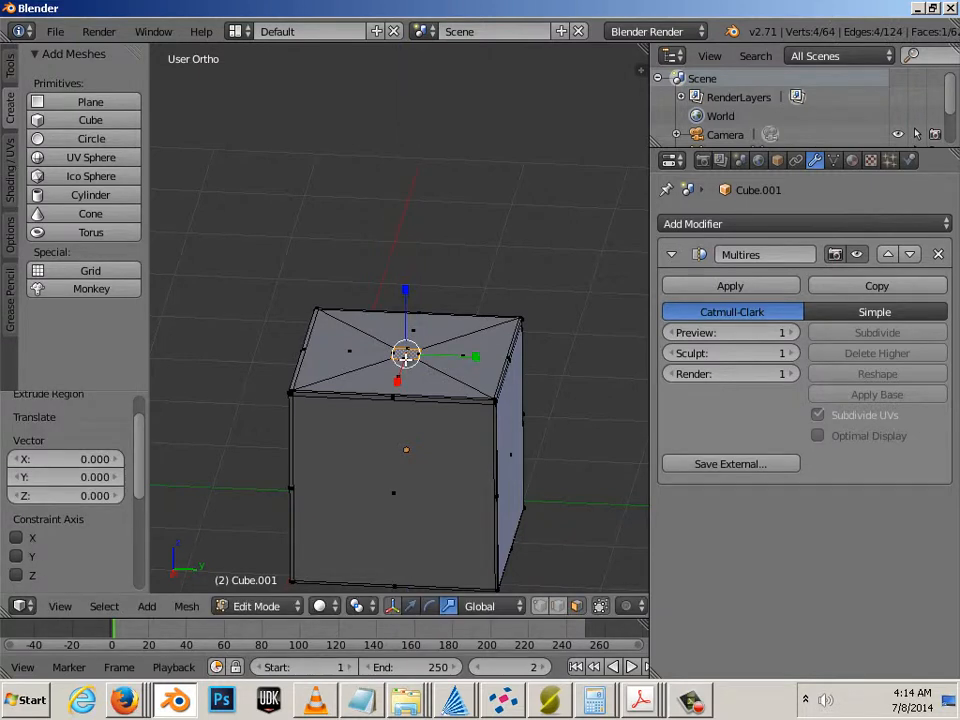
pyautogui.moveTo(405, 294); pyautogui.dragTo(401, 183)
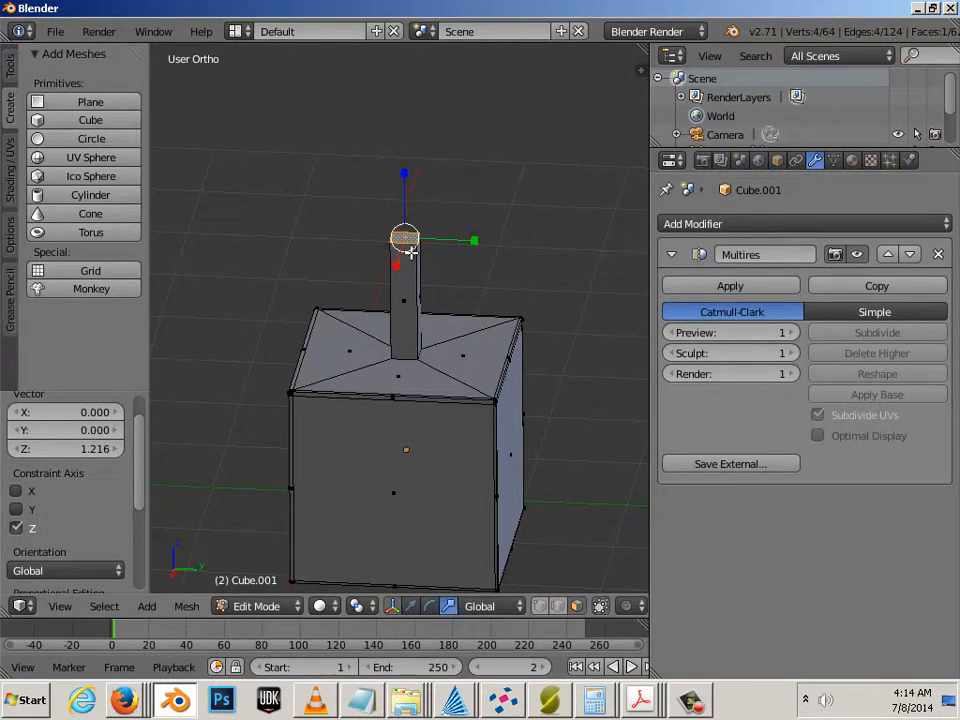
pyautogui.press('s')
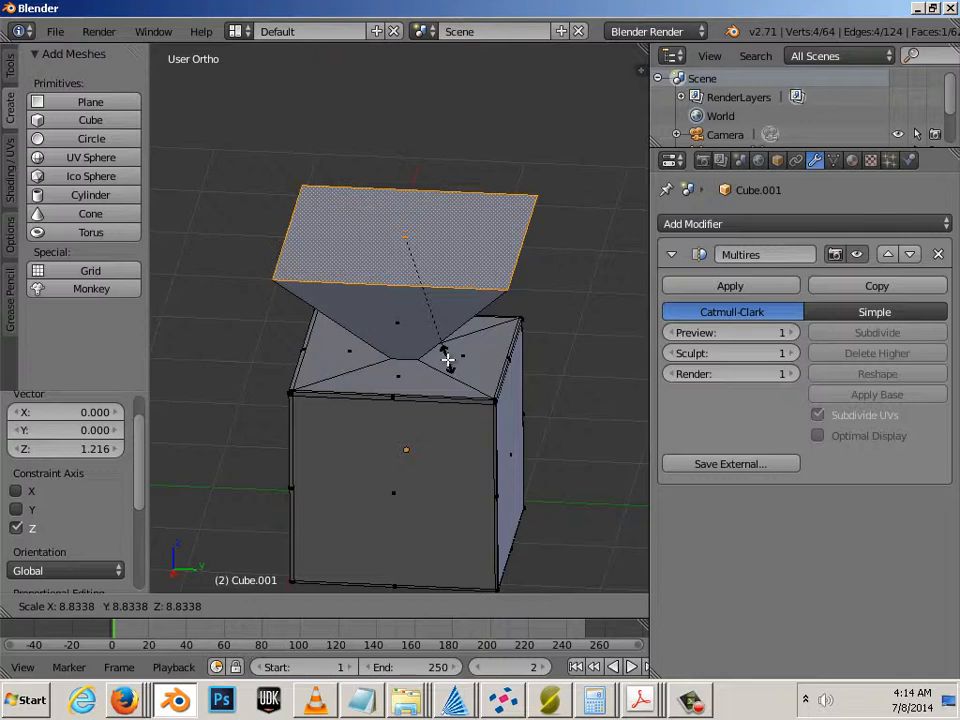
pyautogui.click(447, 360)
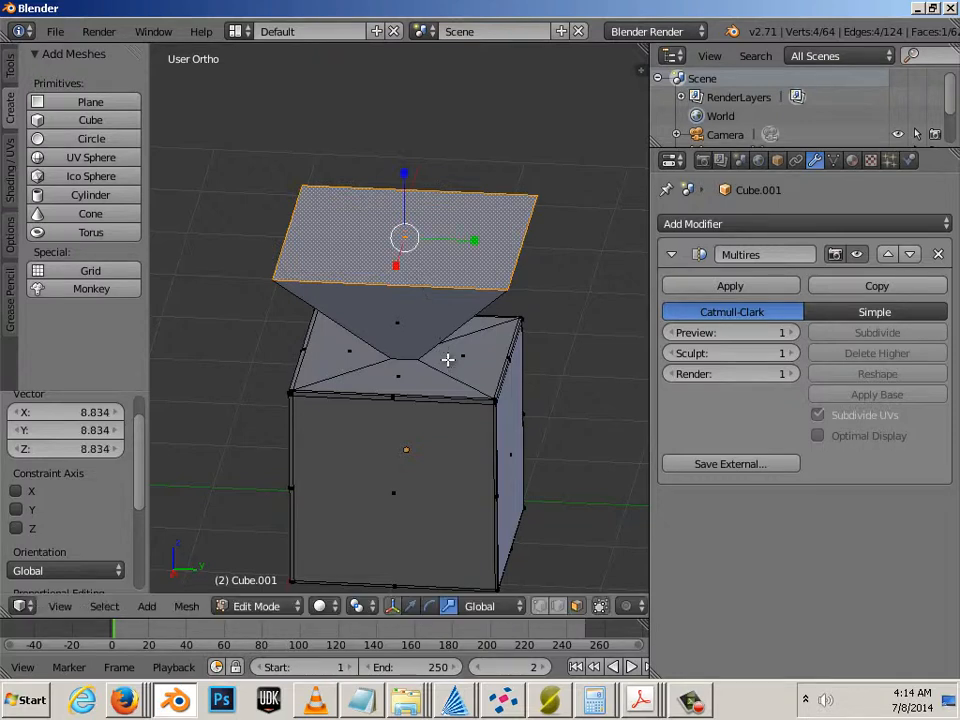
# Lower the widened face towards the cube, extrude it and raise the new face about 1.333 along Z.
pyautogui.moveTo(406, 186); pyautogui.dragTo(404, 89)
pyautogui.press('e')
pyautogui.rightClick(402, 290)
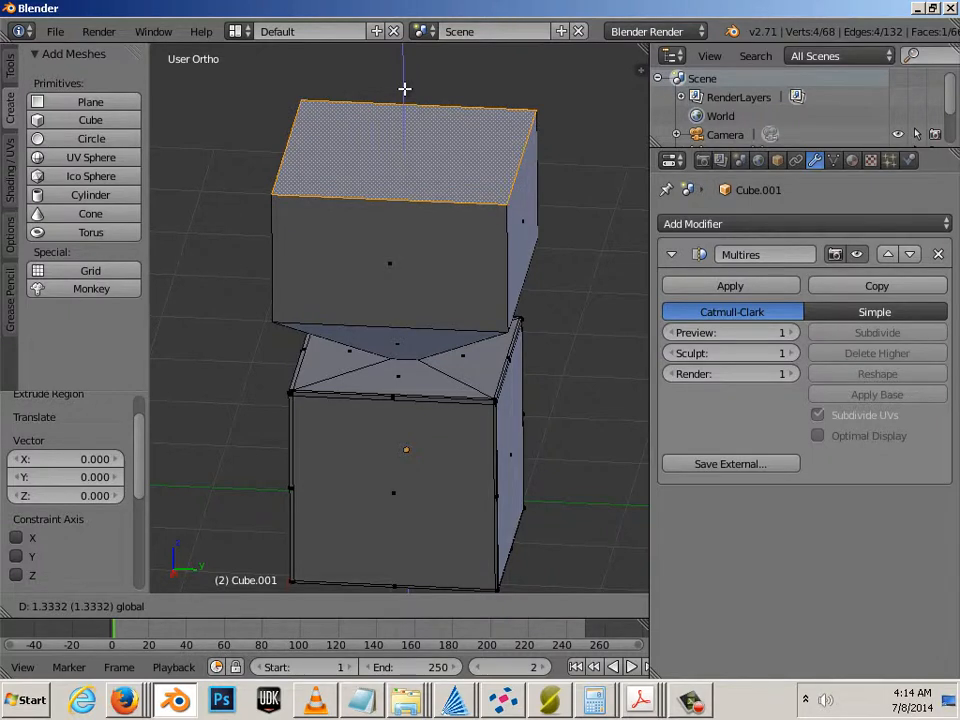
pyautogui.moveTo(404, 89); pyautogui.dragTo(404, 89)
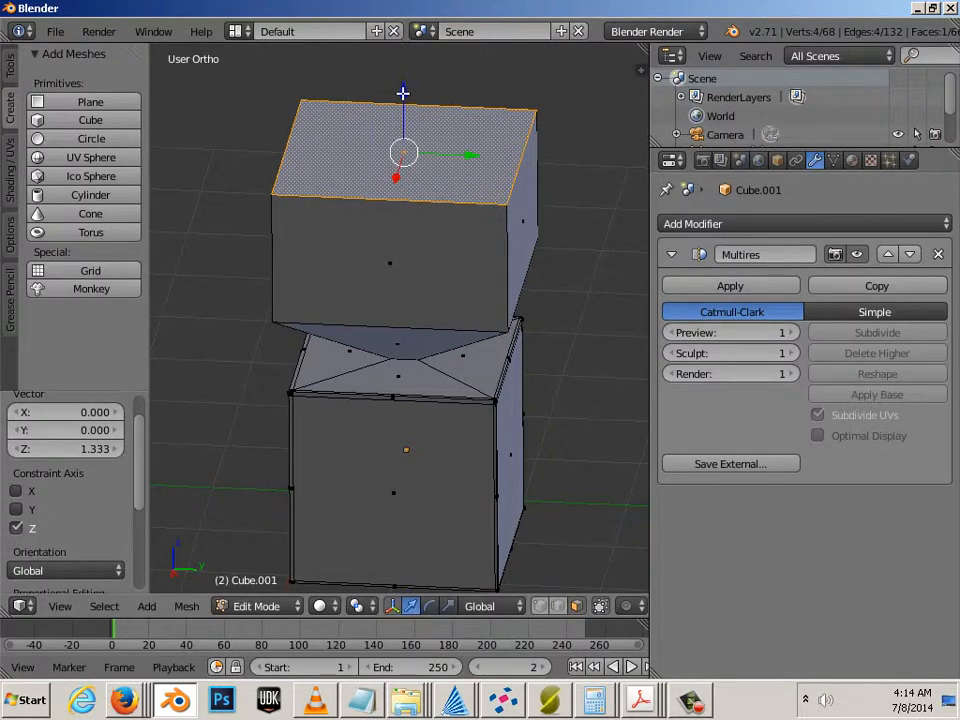
# Return to Object Mode and move the whole object by about -0.331 in X, 0.095 in Y and 0.721 in Z.
pyautogui.scroll(-2, 407, 216)
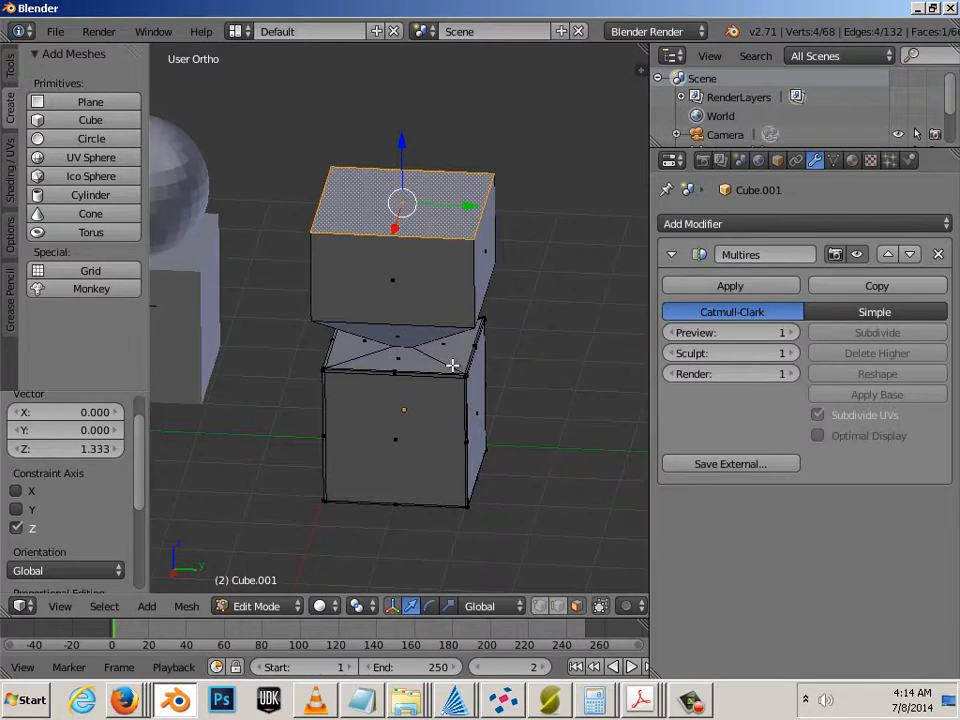
pyautogui.press('Tab')
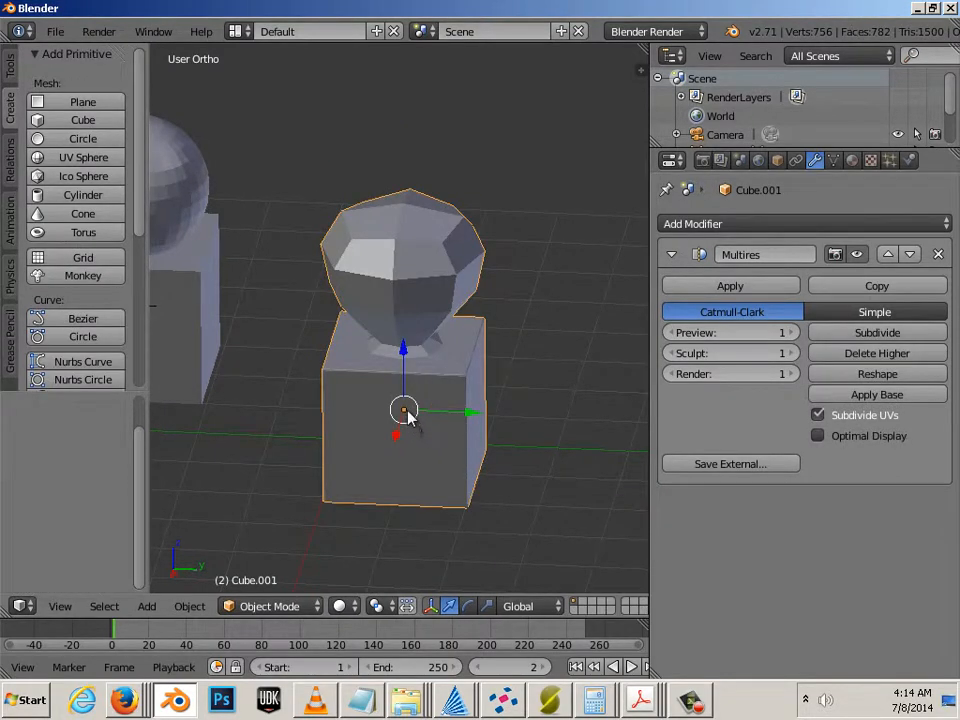
pyautogui.press('g')
pyautogui.click(418, 364)
# Compare the subdivided shape with its base mesh by switching between Object Mode and Edit Mode.
pyautogui.moveTo(450, 506); pyautogui.dragTo(433, 491, button='middle')
pyautogui.scroll(4, 465, 501)
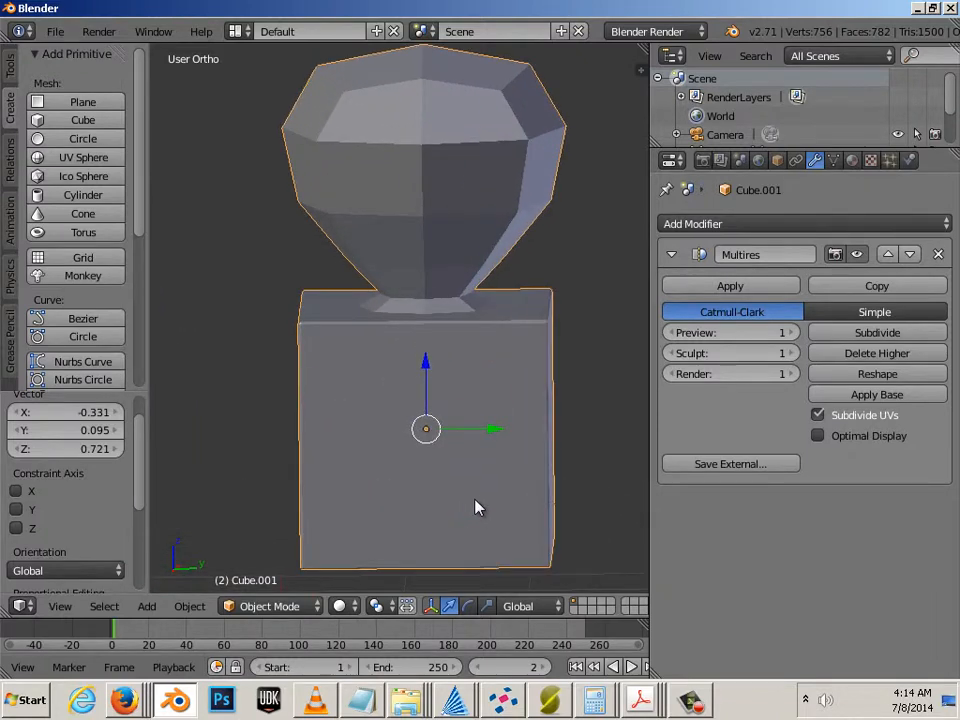
pyautogui.scroll(-2, 462, 502)
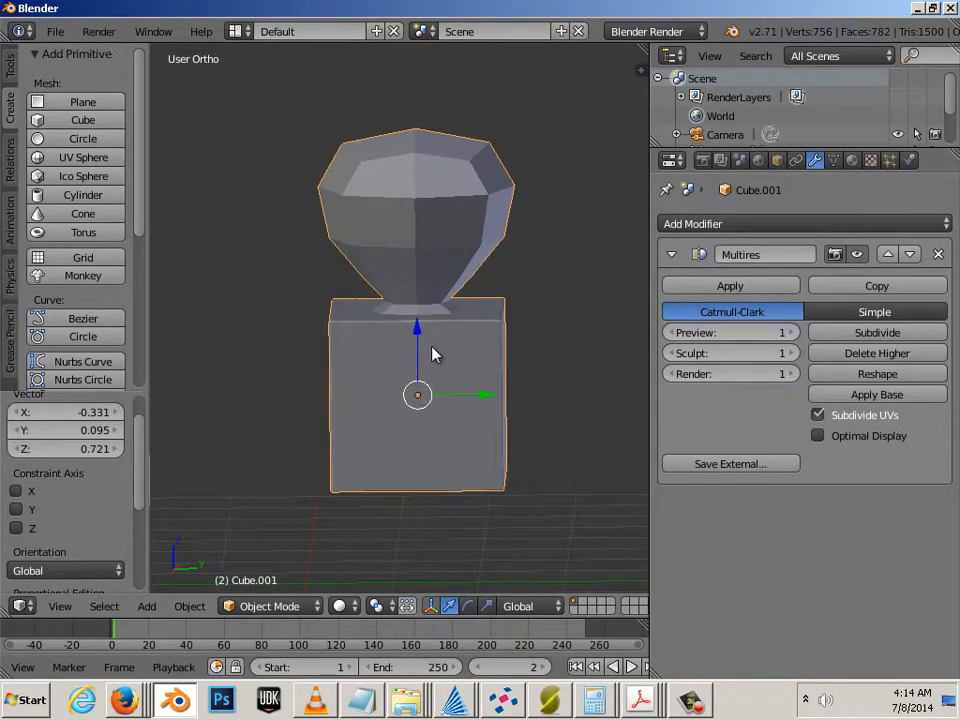
pyautogui.press('Tab')
pyautogui.press('Tab')
pyautogui.press('Tab')
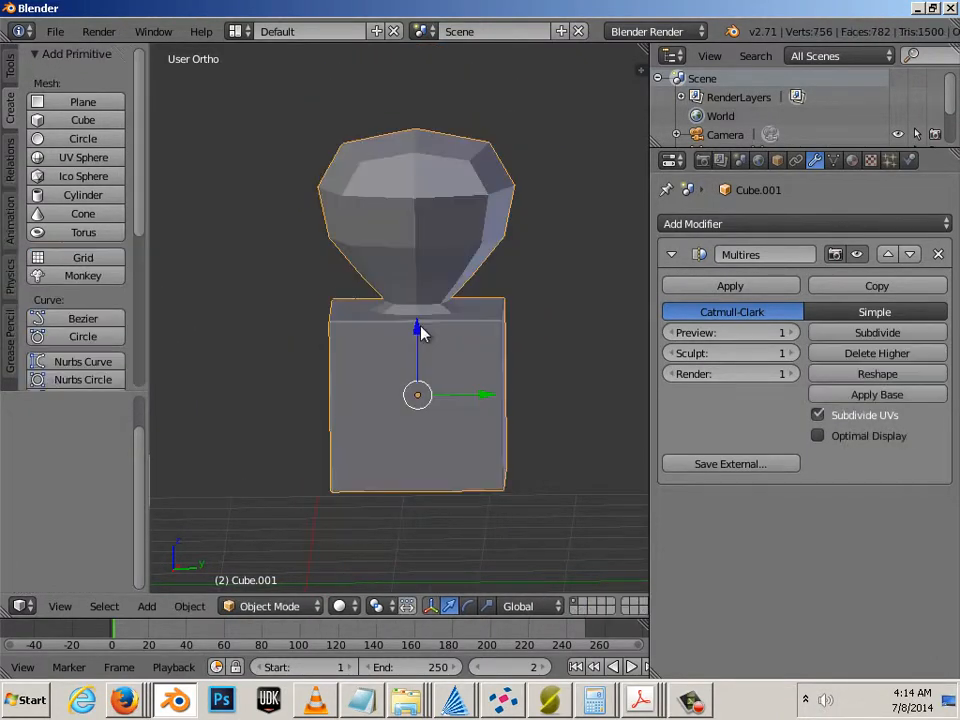
pyautogui.press('Tab')
pyautogui.press('Tab')
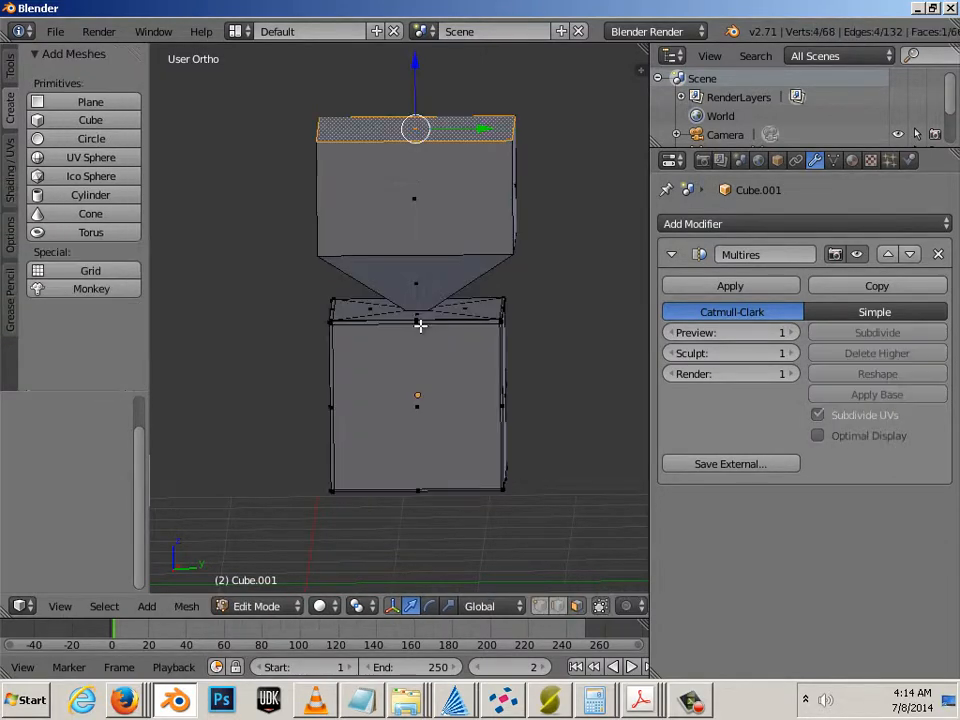
# With edge selection, lower the edge loop around the upper block's base about 0.619 along Z and return to Object Mode.
pyautogui.moveTo(457, 383); pyautogui.dragTo(453, 372, button='middle')
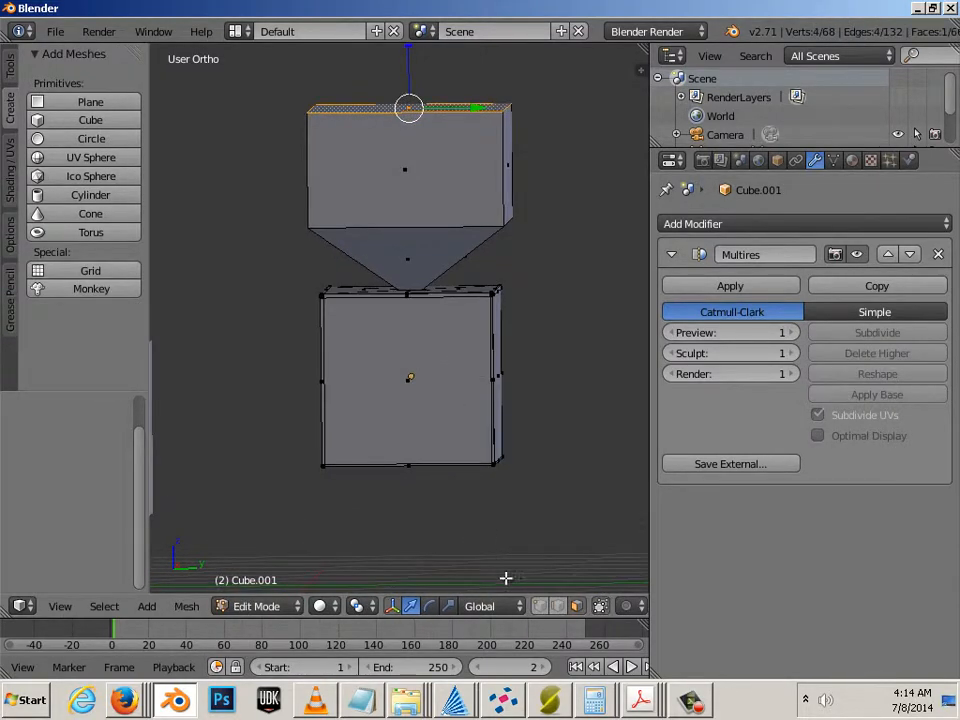
pyautogui.click(556, 606)
pyautogui.keyDown('shift'); pyautogui.rightClick(433, 227); pyautogui.keyUp('shift')
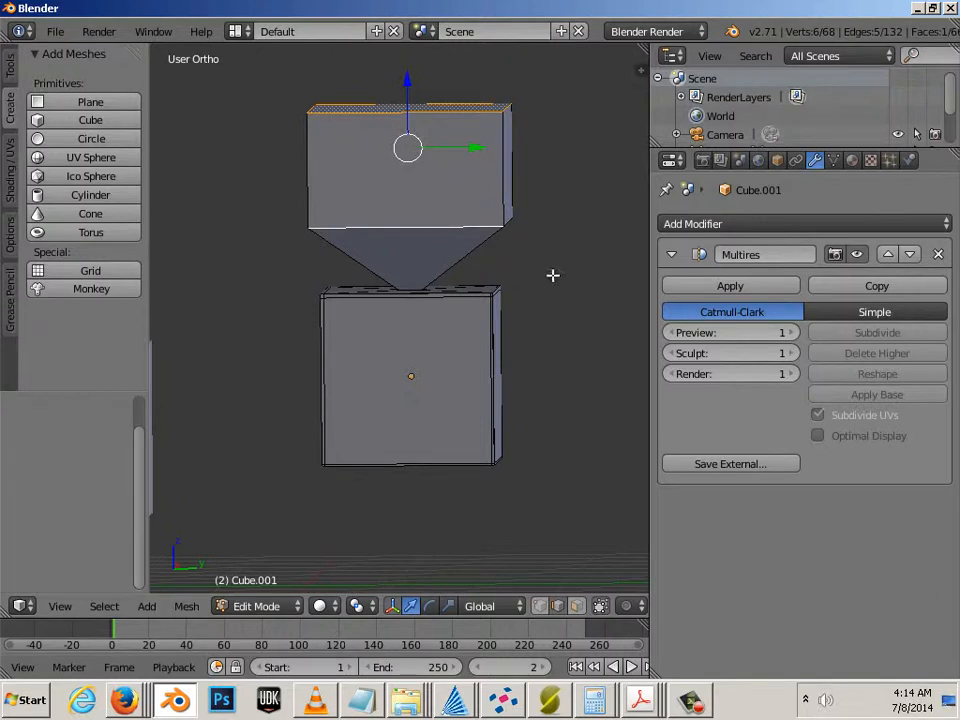
pyautogui.press('a')
pyautogui.keyDown('alt'); pyautogui.rightClick(448, 225); pyautogui.keyUp('alt')
pyautogui.press('g')
pyautogui.press('z')
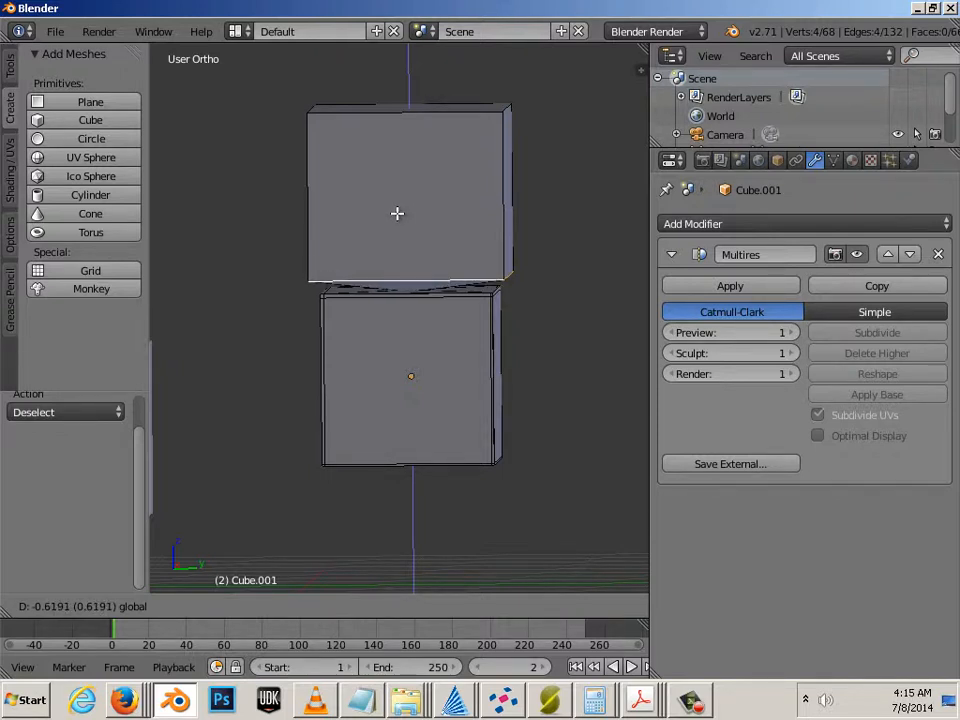
pyautogui.click(397, 213)
pyautogui.press('Tab')
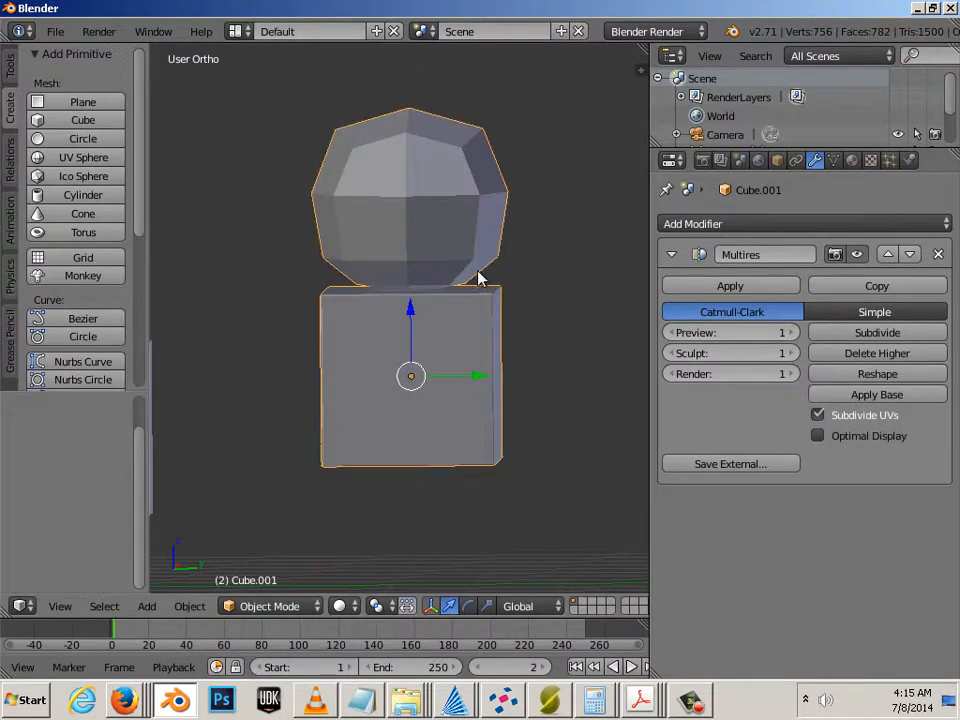
# In Edit Mode with face selection, raise the upper block's top face slightly along Z, then return to Object Mode.
pyautogui.moveTo(476, 274); pyautogui.dragTo(444, 300, button='middle')
pyautogui.press('Tab')
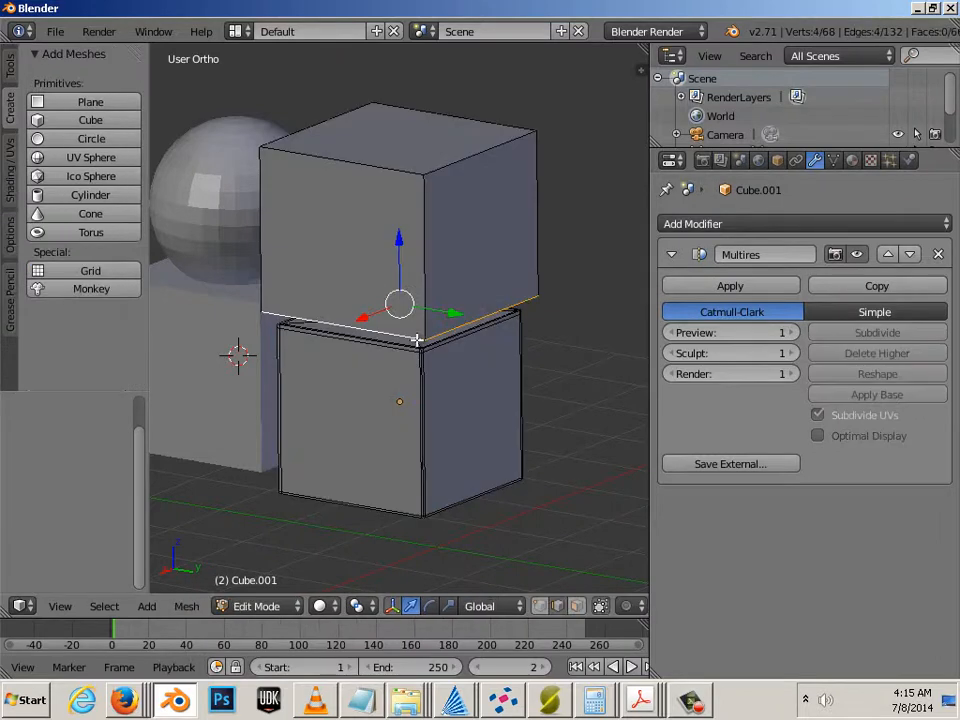
pyautogui.rightClick(409, 161)
pyautogui.click(576, 606)
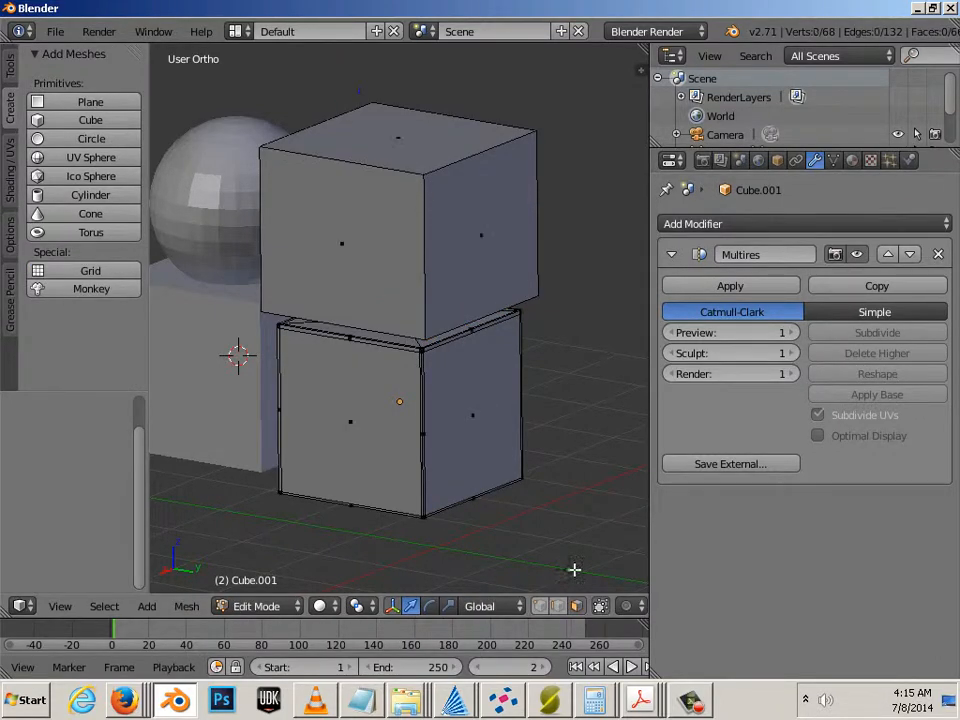
pyautogui.rightClick(379, 139)
pyautogui.moveTo(398, 88); pyautogui.dragTo(399, 64)
pyautogui.press('Tab')
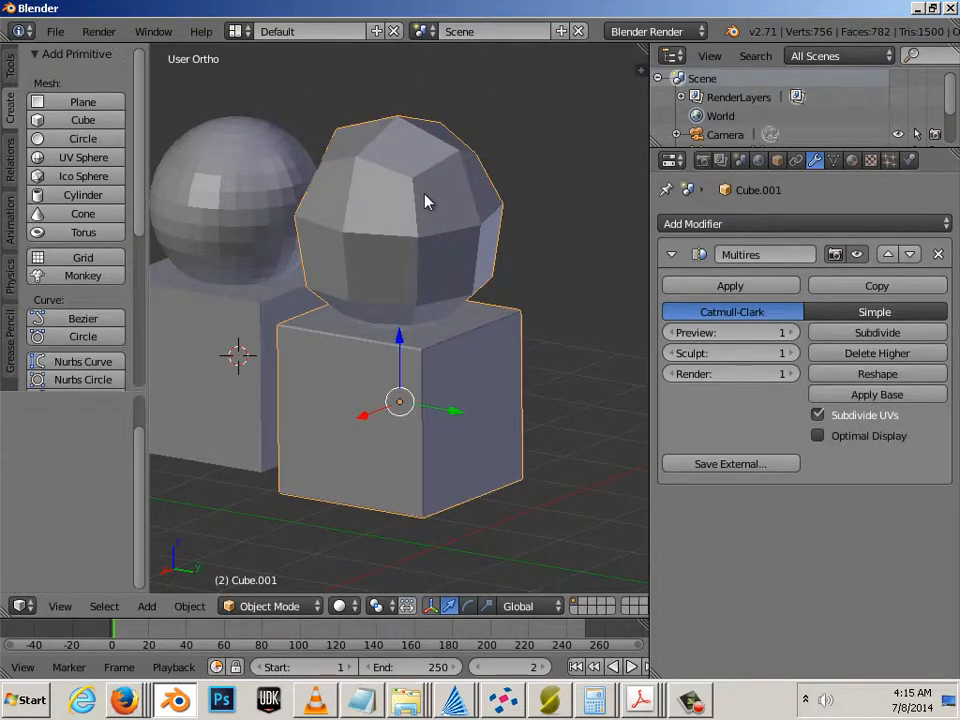
# Subdivide the Multiresolution modifier two more times to reach level 3.
pyautogui.scroll(-2, 424, 216)
pyautogui.press('KP_Decimal')
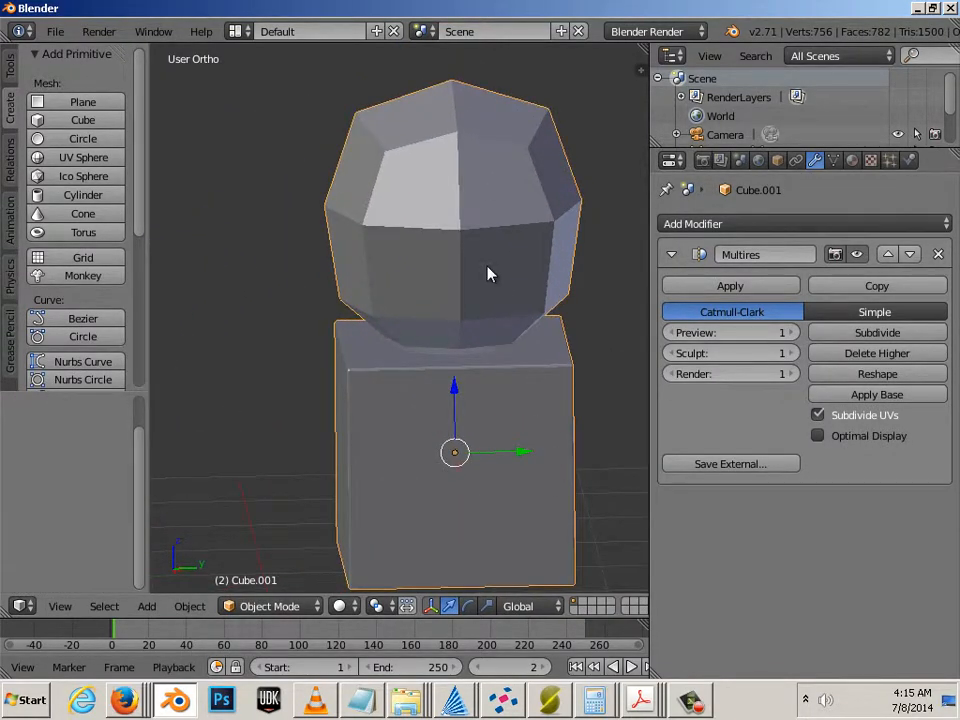
pyautogui.click(850, 334)
pyautogui.click(850, 334)
pyautogui.scroll(-2, 550, 334)
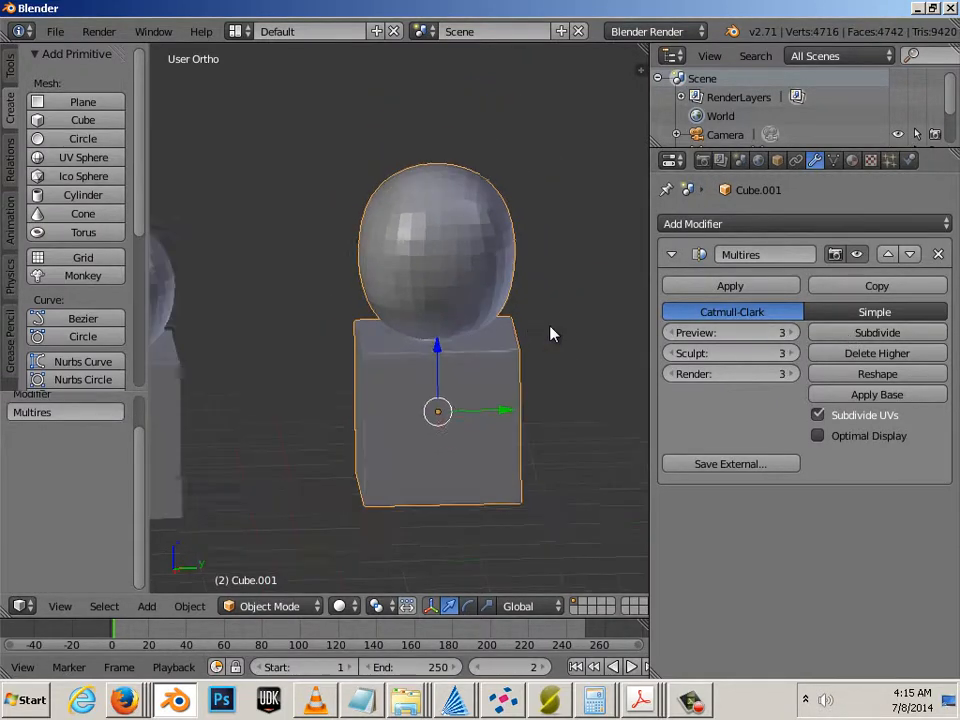
# Inspect the reselected model and compare its Multiresolution preview at level 2 and level 3.
pyautogui.scroll(-1, 550, 326)
pyautogui.press('a')
pyautogui.moveTo(480, 365); pyautogui.dragTo(448, 366, button='middle')
pyautogui.rightClick(435, 365)
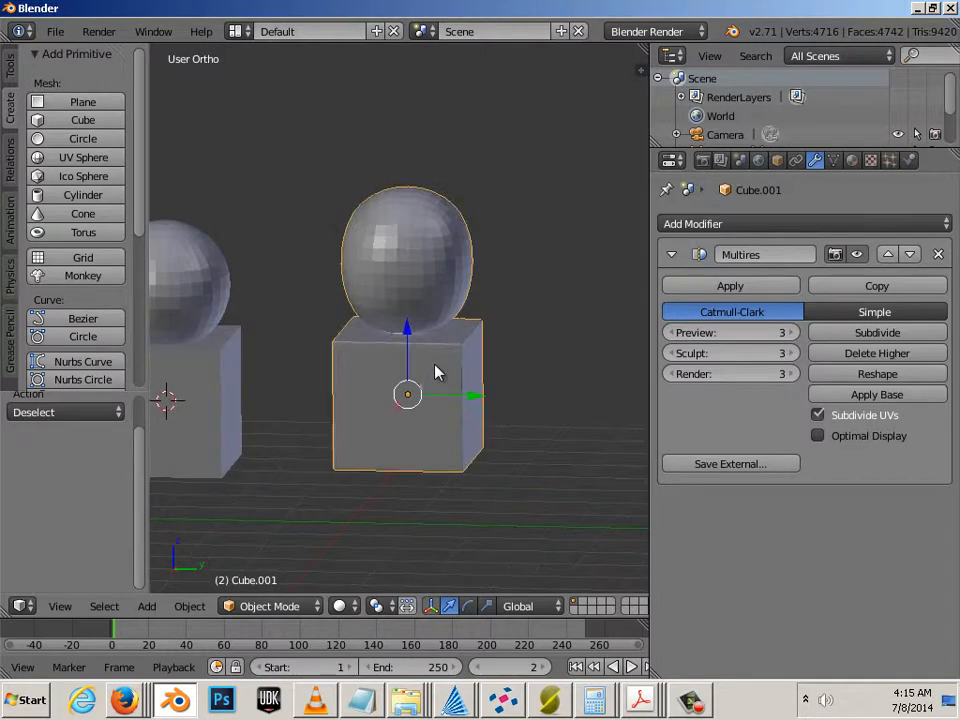
pyautogui.scroll(3, 431, 370)
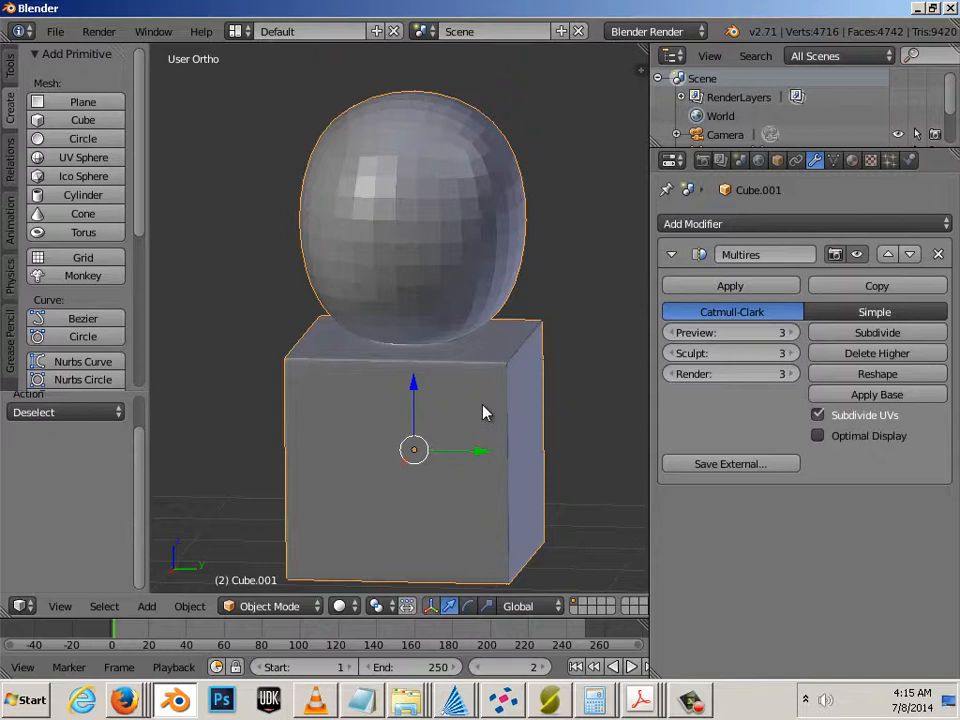
pyautogui.click(668, 334)
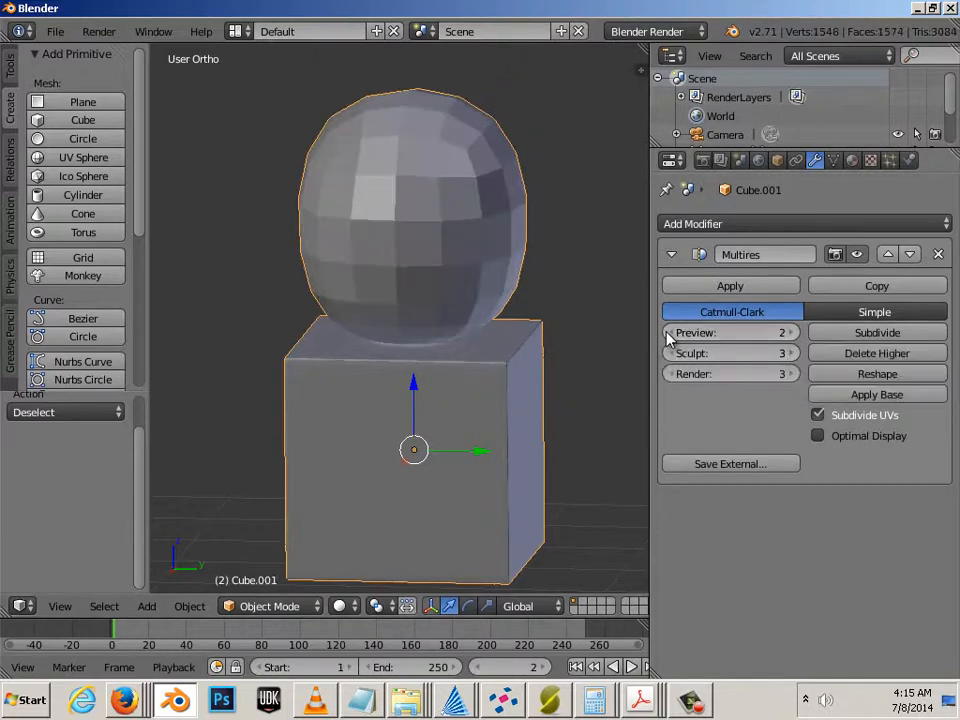
pyautogui.click(794, 334)
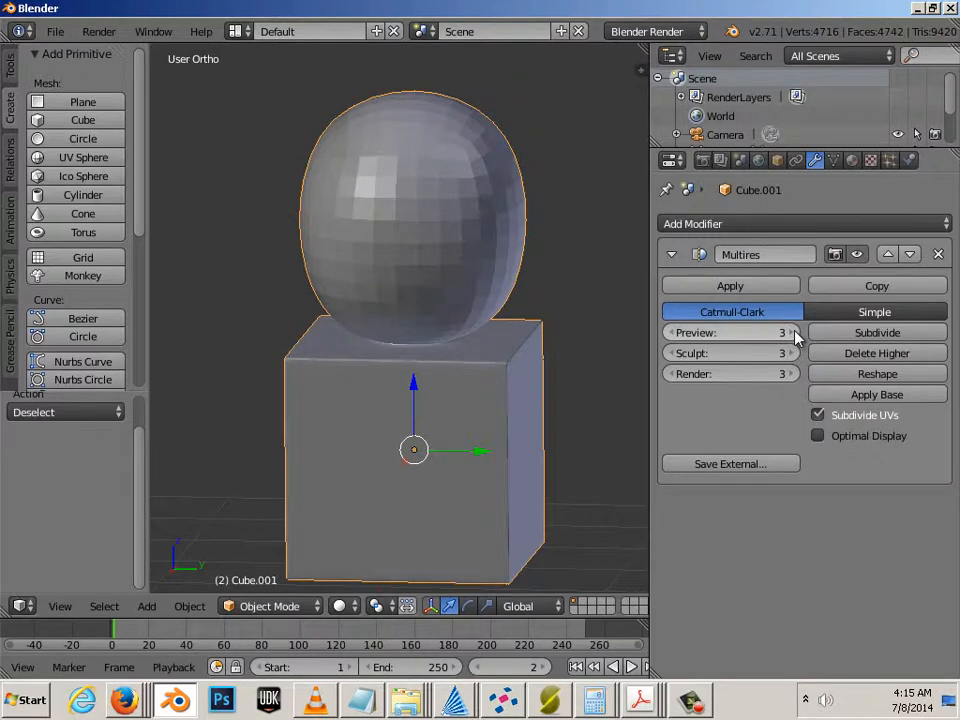
# Enable the Wire display for the object and examine the mesh density around the cube's edges.
pyautogui.click(778, 161)
pyautogui.click(667, 561)
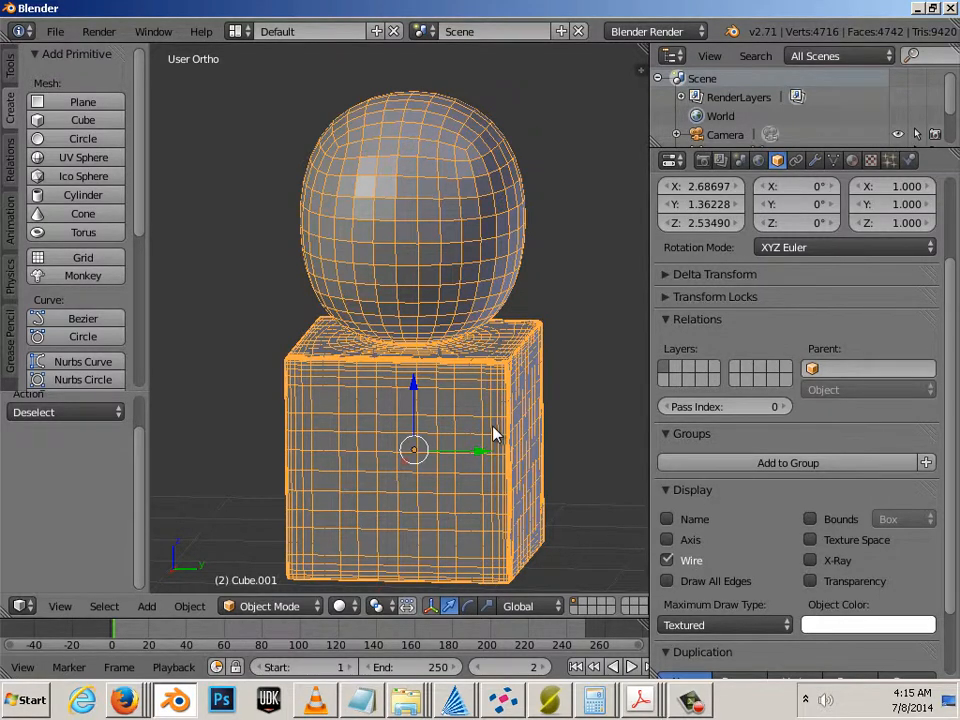
pyautogui.scroll(2, 494, 433)
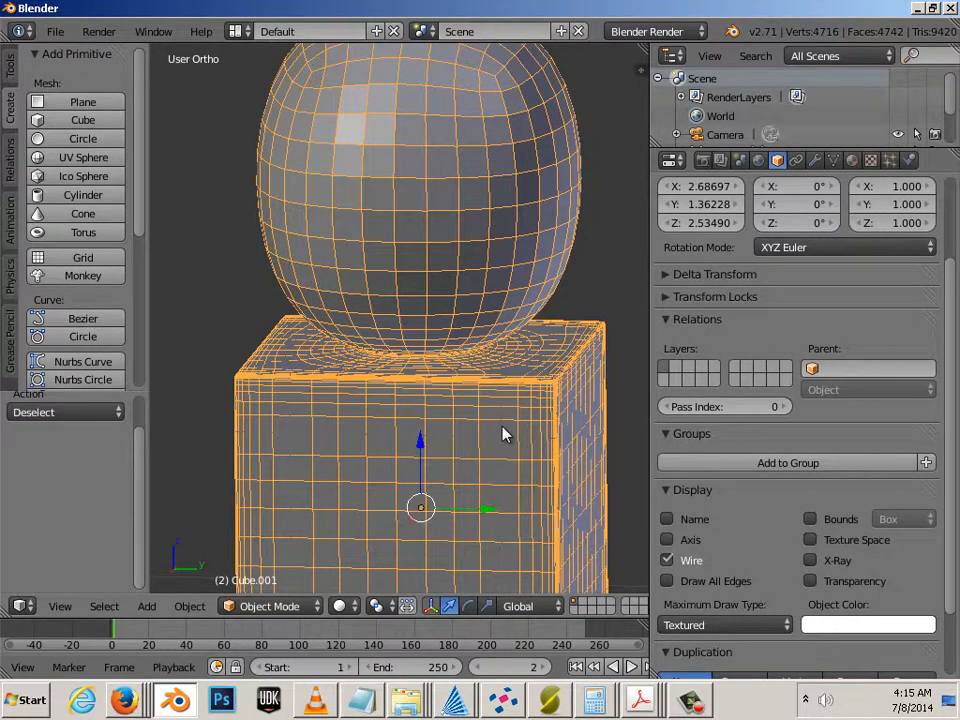
pyautogui.scroll(-2, 492, 428)
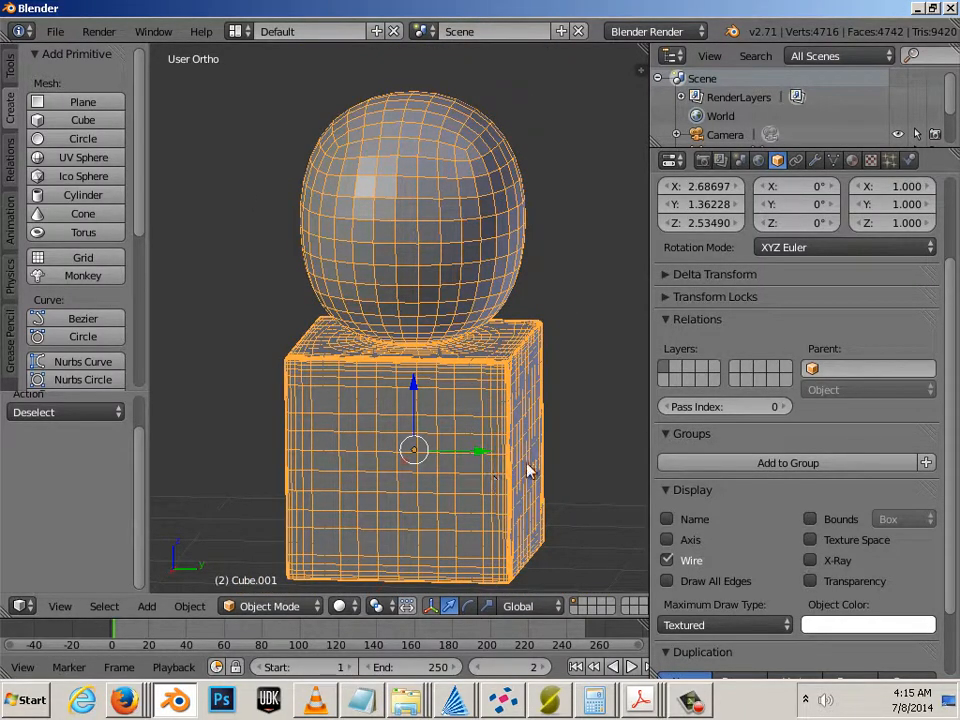
# Apply the Multiresolution modifier and deselect the object.
pyautogui.click(815, 160)
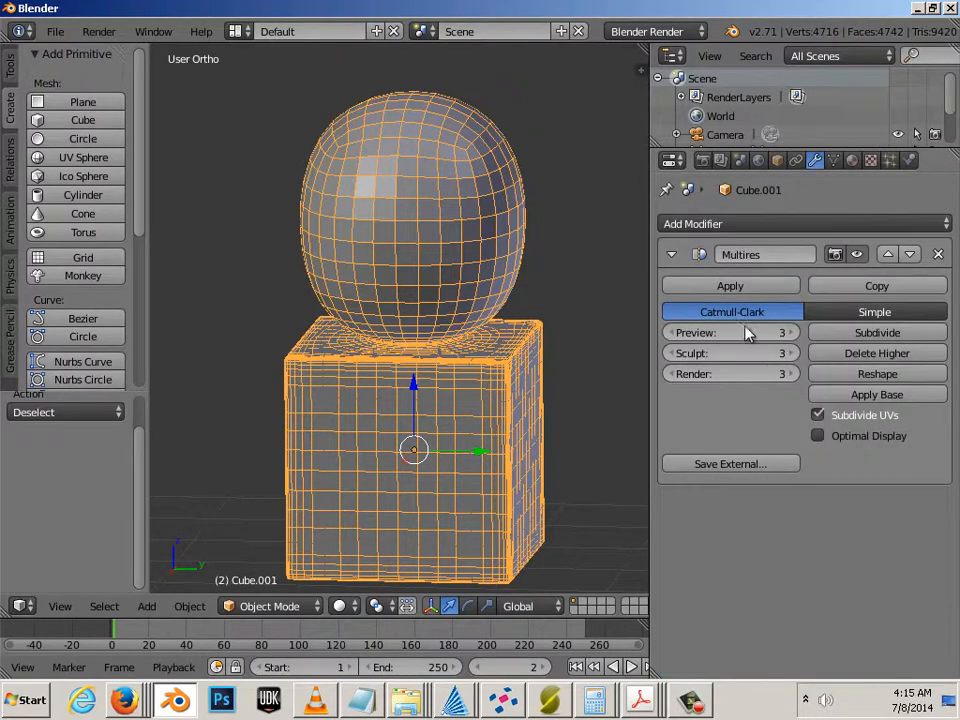
pyautogui.click(729, 285)
pyautogui.press('a')
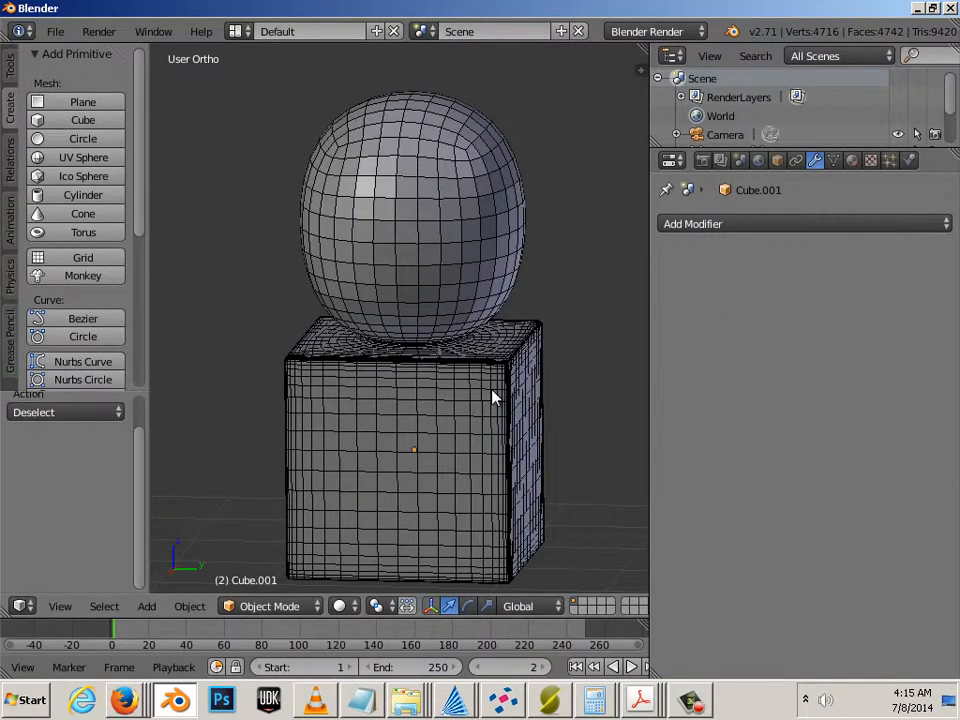
pyautogui.scroll(4, 492, 398)
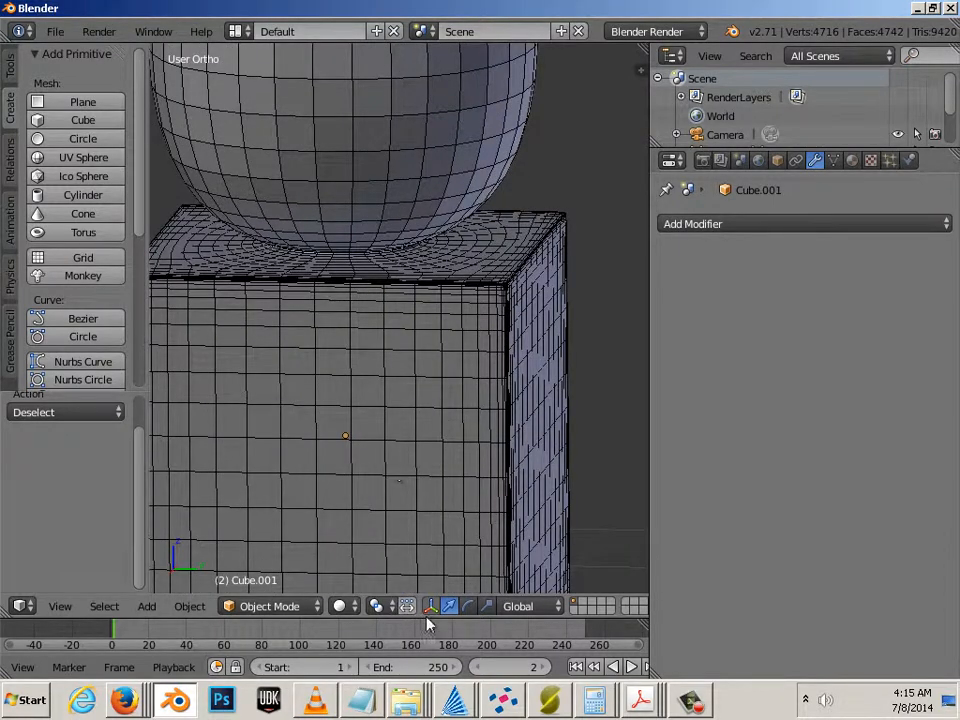
# Open the cube-and-head mesh in Edit Mode with edge selection.
pyautogui.press('Tab')
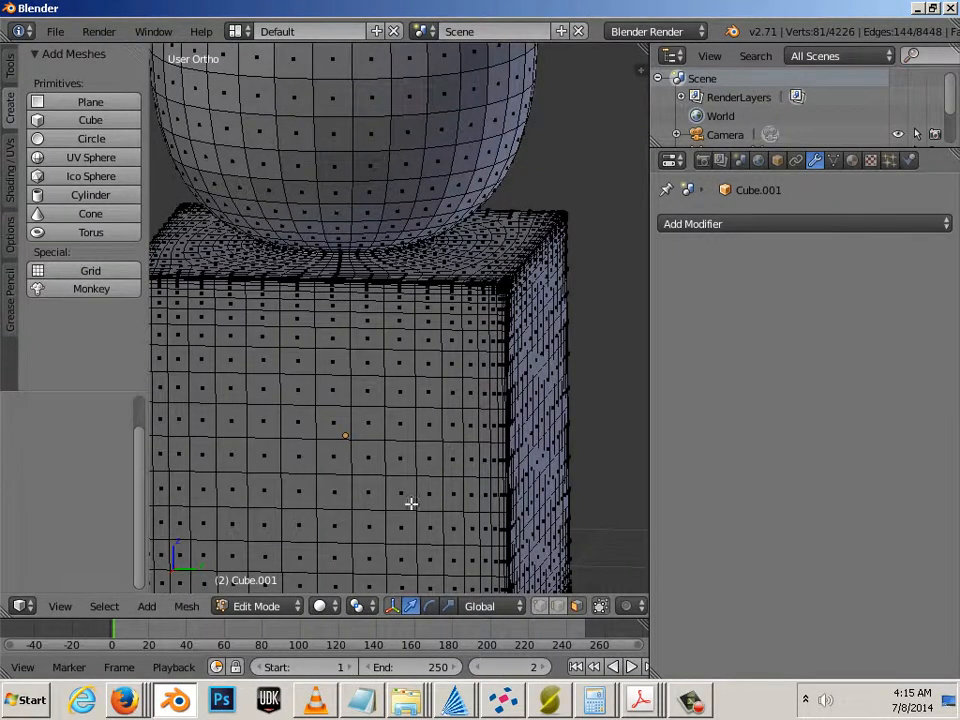
pyautogui.click(556, 606)
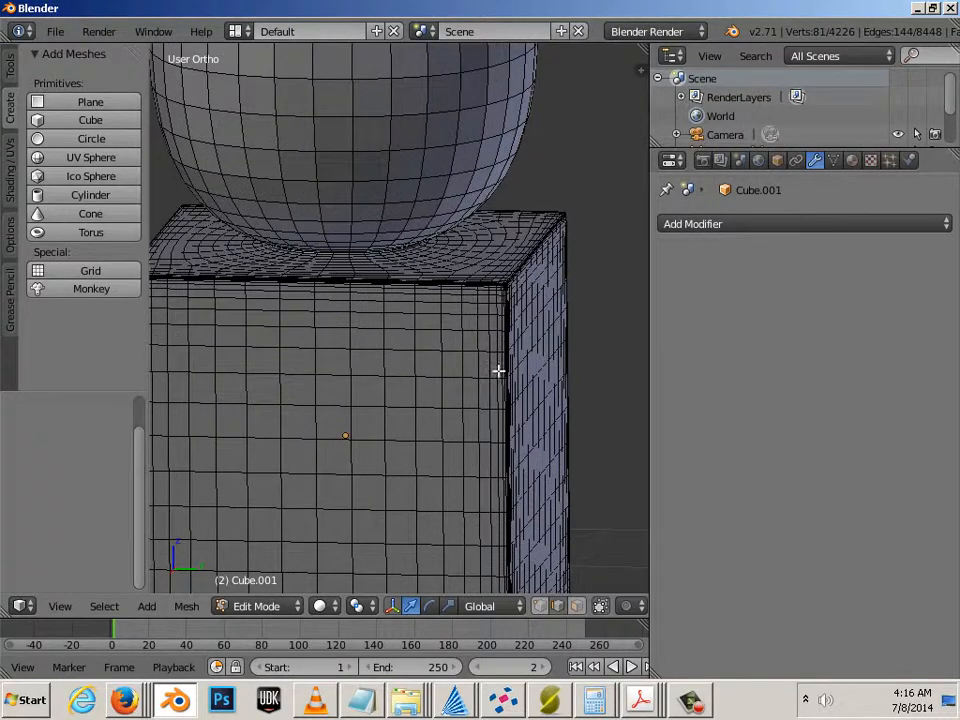
pyautogui.keyDown('alt'); pyautogui.rightClick(426, 315); pyautogui.keyUp('alt')
pyautogui.keyDown('alt'); pyautogui.keyDown('shift'); pyautogui.rightClick(426, 331); pyautogui.keyUp('shift'); pyautogui.keyUp('alt')
pyautogui.keyDown('alt'); pyautogui.keyDown('shift'); pyautogui.rightClick(427, 348); pyautogui.keyUp('shift'); pyautogui.keyUp('alt')
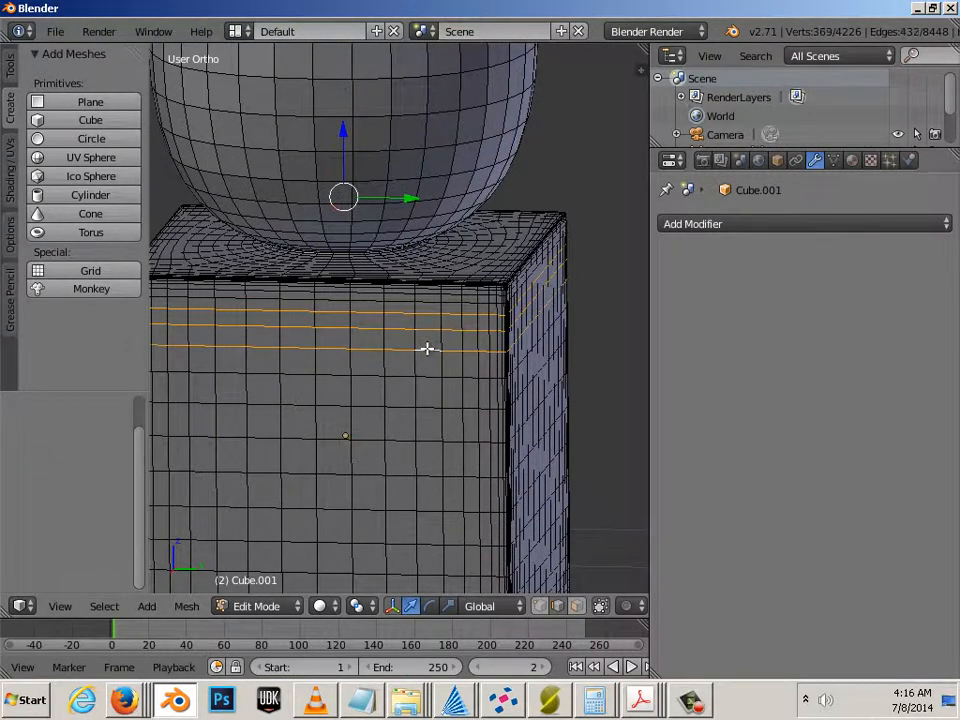
pyautogui.keyDown('alt'); pyautogui.keyDown('shift'); pyautogui.rightClick(427, 388); pyautogui.keyUp('shift'); pyautogui.keyUp('alt')
pyautogui.keyDown('alt'); pyautogui.keyDown('shift'); pyautogui.rightClick(428, 420); pyautogui.keyUp('shift'); pyautogui.keyUp('alt')
pyautogui.keyDown('alt'); pyautogui.keyDown('shift'); pyautogui.rightClick(428, 445); pyautogui.keyUp('shift'); pyautogui.keyUp('alt')
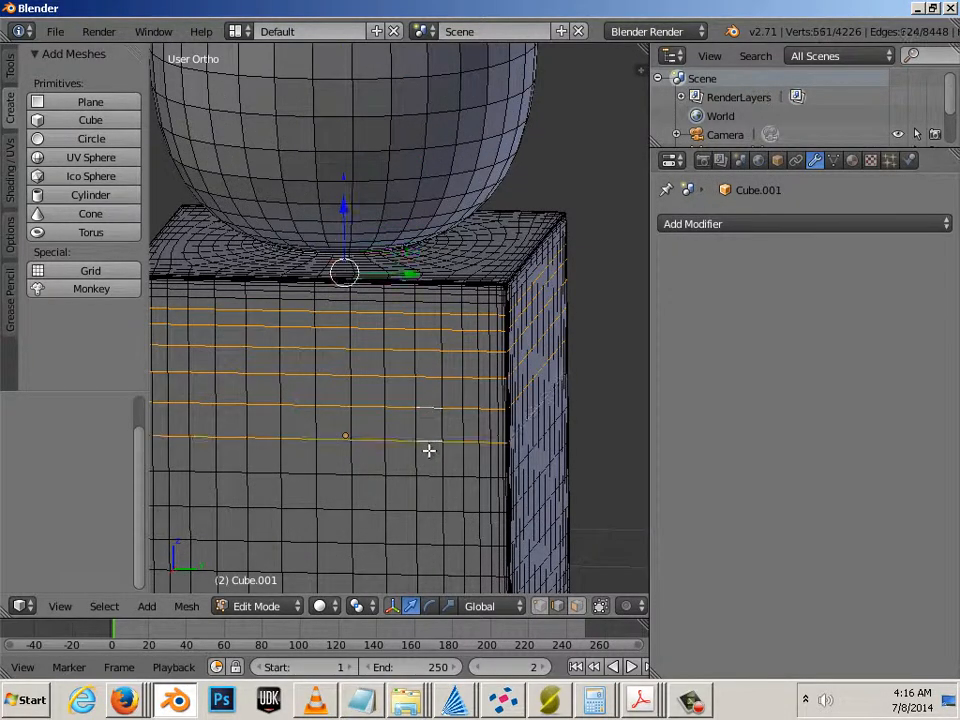
pyautogui.keyDown('alt'); pyautogui.keyDown('shift'); pyautogui.rightClick(427, 476); pyautogui.keyUp('shift'); pyautogui.keyUp('alt')
pyautogui.scroll(-2, 431, 471)
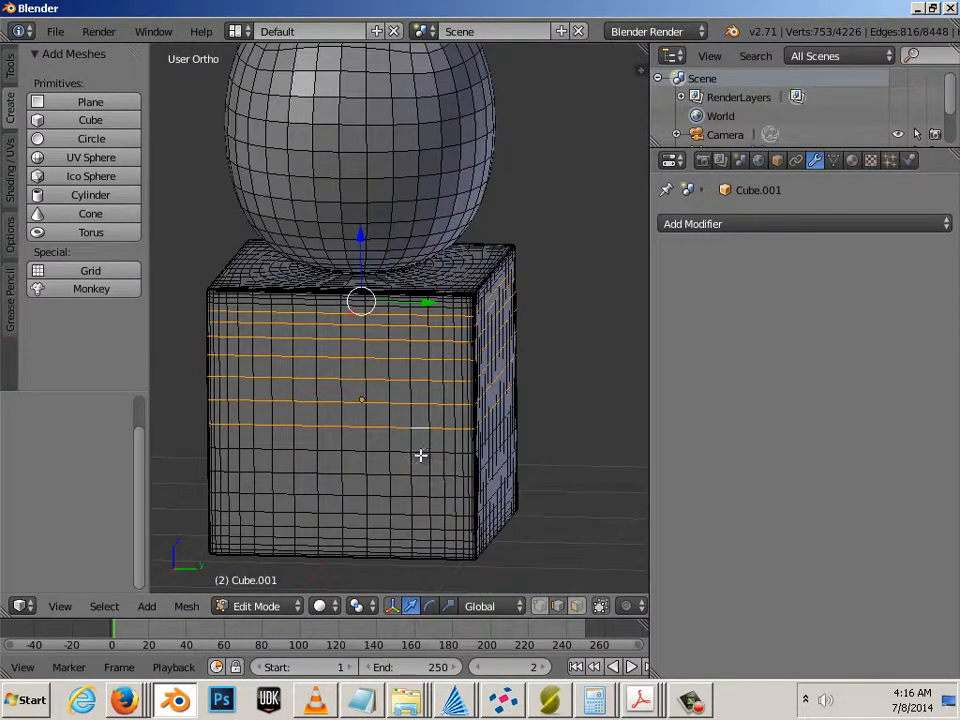
pyautogui.keyDown('alt'); pyautogui.keyDown('shift'); pyautogui.rightClick(420, 458); pyautogui.keyUp('shift'); pyautogui.keyUp('alt')
pyautogui.keyDown('alt'); pyautogui.keyDown('shift'); pyautogui.rightClick(417, 486); pyautogui.keyUp('shift'); pyautogui.keyUp('alt')
pyautogui.keyDown('alt'); pyautogui.keyDown('shift'); pyautogui.rightClick(418, 491); pyautogui.keyUp('shift'); pyautogui.keyUp('alt')
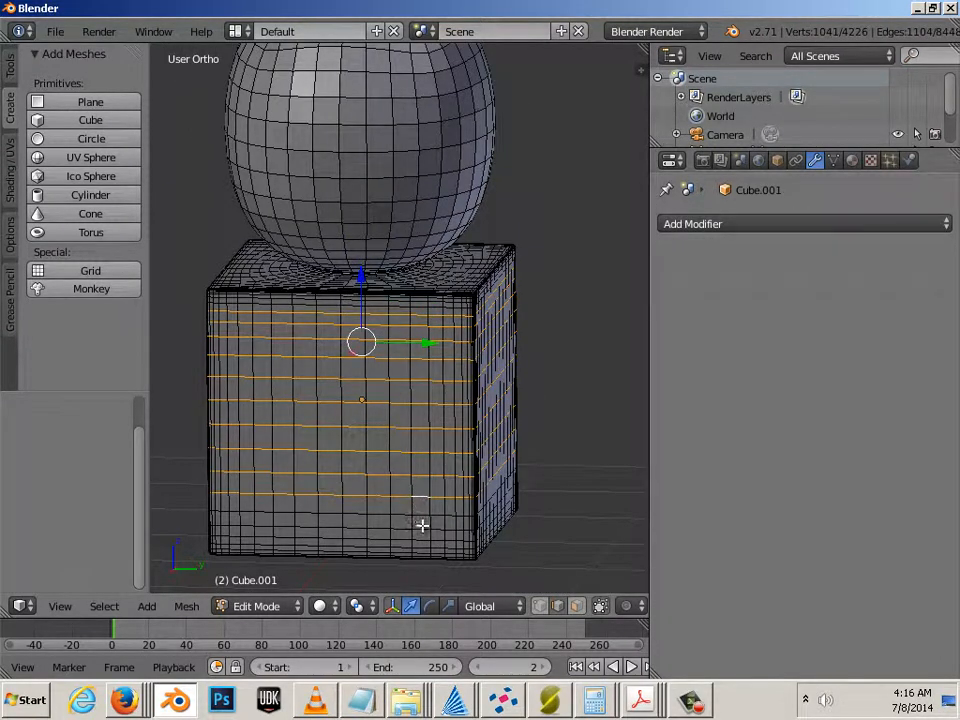
pyautogui.keyDown('alt'); pyautogui.keyDown('shift'); pyautogui.rightClick(421, 524); pyautogui.keyUp('shift'); pyautogui.keyUp('alt')
pyautogui.keyDown('alt'); pyautogui.keyDown('shift'); pyautogui.rightClick(420, 534); pyautogui.keyUp('shift'); pyautogui.keyUp('alt')
pyautogui.keyDown('alt'); pyautogui.keyDown('shift'); pyautogui.rightClick(420, 545); pyautogui.keyUp('shift'); pyautogui.keyUp('alt')
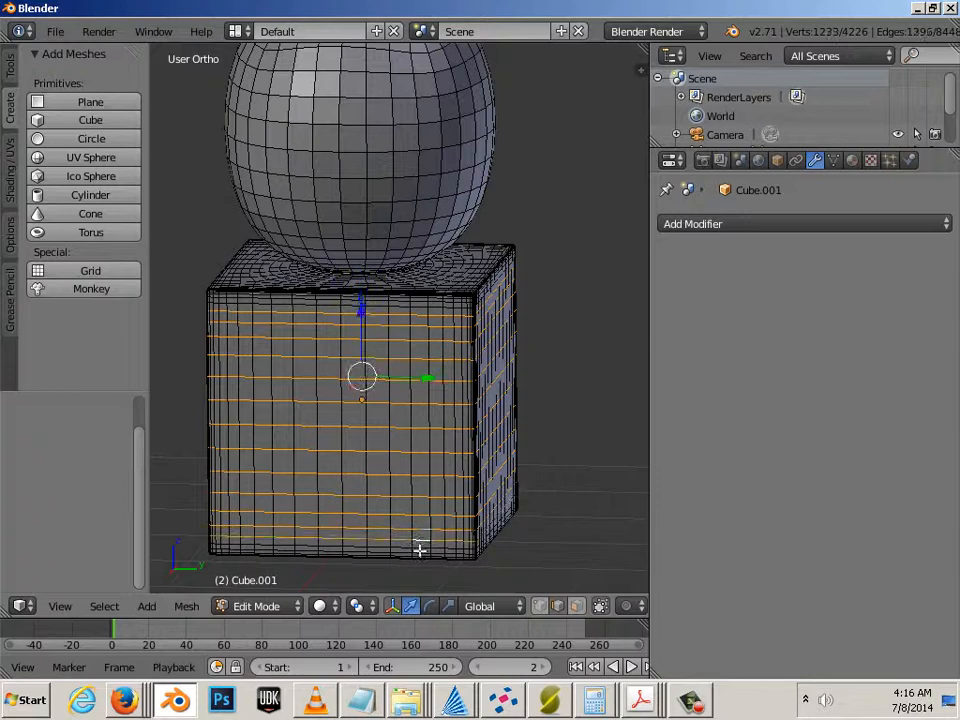
pyautogui.keyDown('alt'); pyautogui.keyDown('shift'); pyautogui.rightClick(420, 555); pyautogui.keyUp('shift'); pyautogui.keyUp('alt')
pyautogui.keyDown('alt'); pyautogui.keyDown('shift'); pyautogui.rightClick(421, 556); pyautogui.keyUp('shift'); pyautogui.keyUp('alt')
pyautogui.keyDown('shift'); pyautogui.moveTo(349, 431); pyautogui.dragTo(386, 497, button='middle'); pyautogui.keyUp('shift')
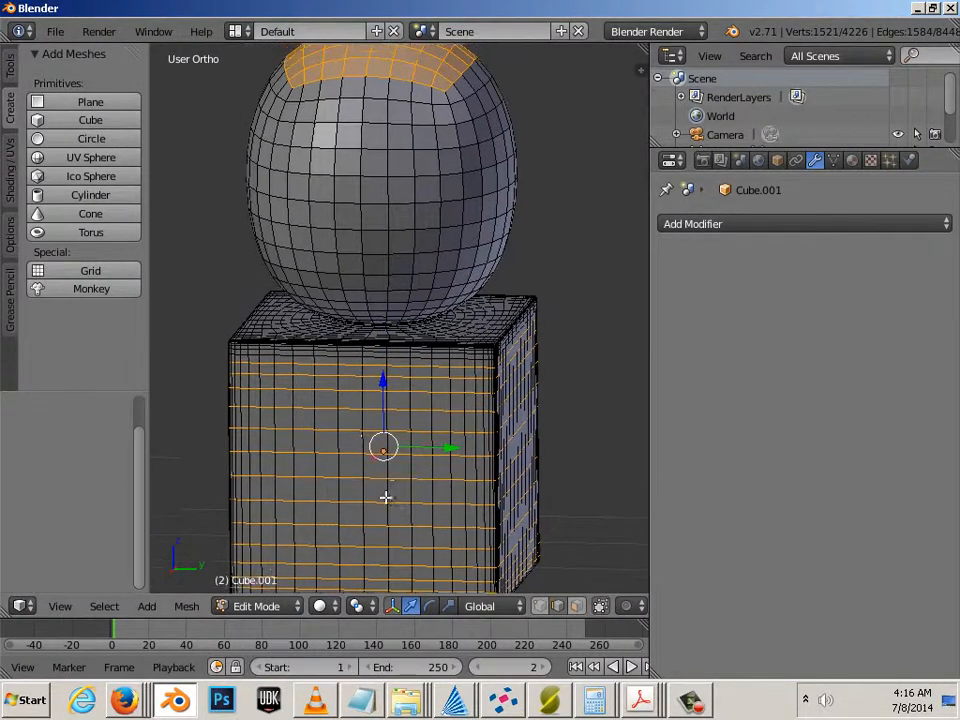
pyautogui.scroll(2, 407, 199)
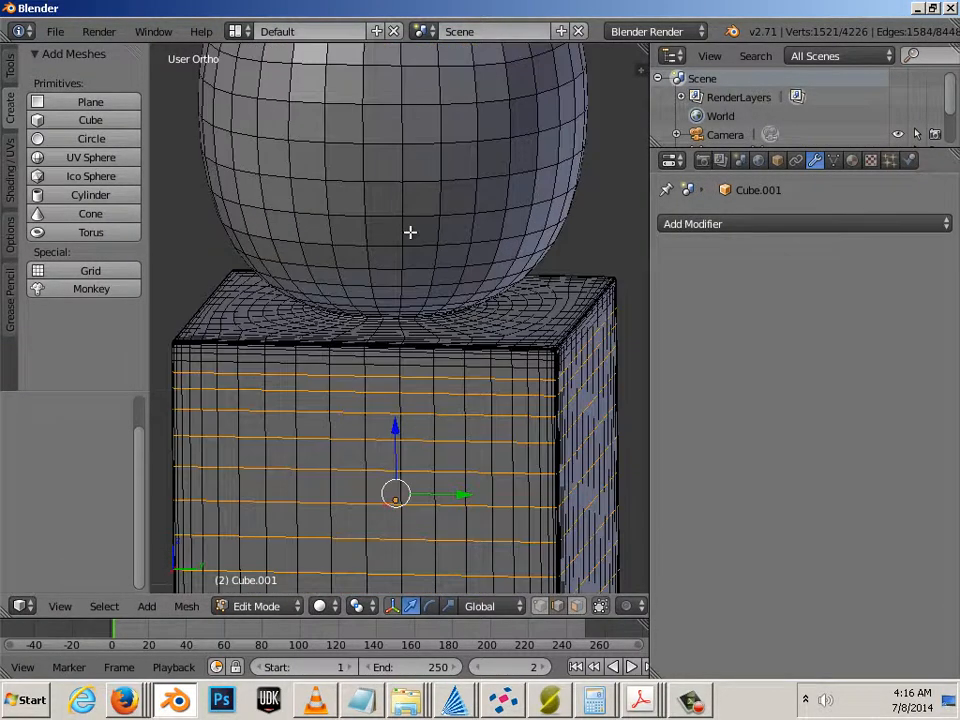
pyautogui.keyDown('alt'); pyautogui.keyDown('shift'); pyautogui.rightClick(449, 368); pyautogui.keyUp('shift'); pyautogui.keyUp('alt')
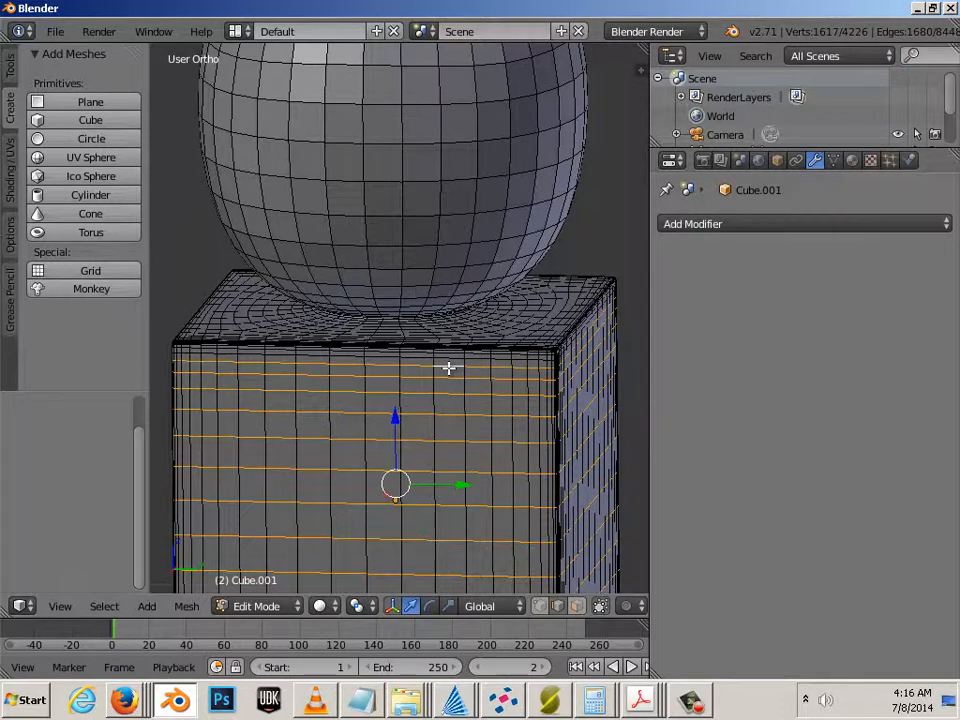
pyautogui.scroll(-2, 508, 418)
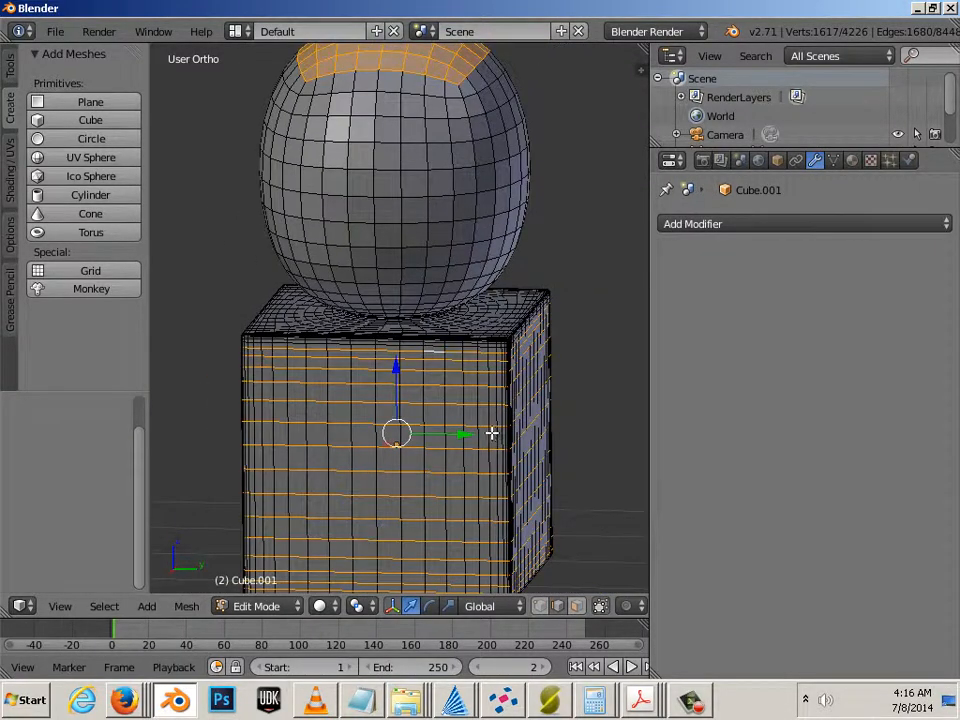
# Drop the current selection and select seven consecutive horizontal edge loops around the upper half of the cube, starting just below its top edge.
pyautogui.rightClick(570, 429)
pyautogui.scroll(3, 454, 360)
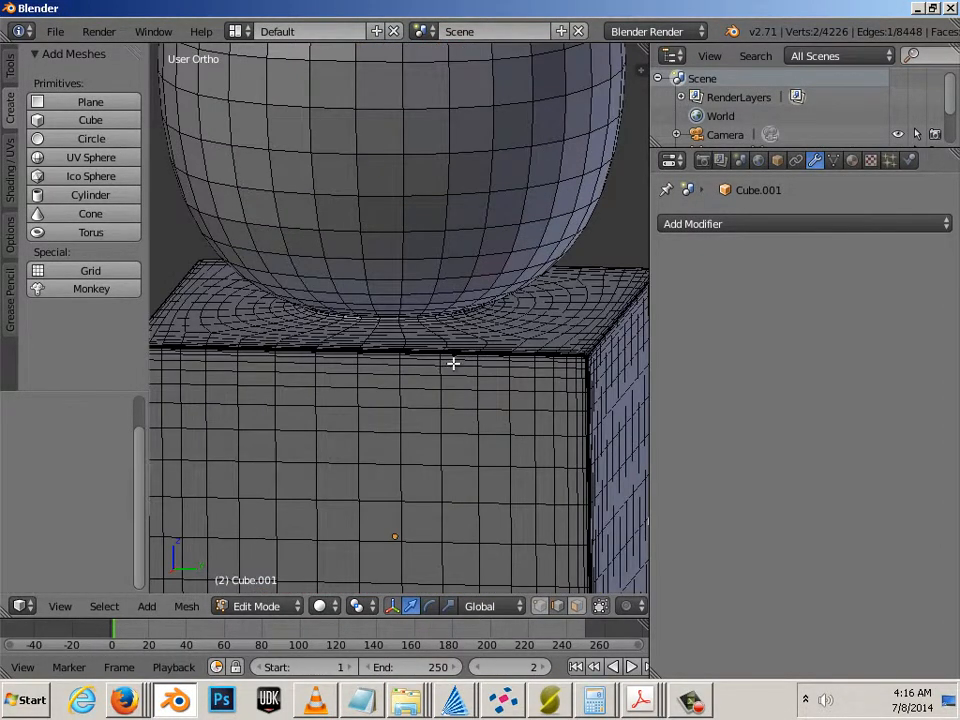
pyautogui.keyDown('alt'); pyautogui.keyDown('shift'); pyautogui.rightClick(450, 368); pyautogui.keyUp('shift'); pyautogui.keyUp('alt')
pyautogui.keyDown('alt'); pyautogui.keyDown('shift'); pyautogui.rightClick(454, 385); pyautogui.keyUp('shift'); pyautogui.keyUp('alt')
pyautogui.keyDown('alt'); pyautogui.keyDown('shift'); pyautogui.rightClick(457, 398); pyautogui.keyUp('shift'); pyautogui.keyUp('alt')
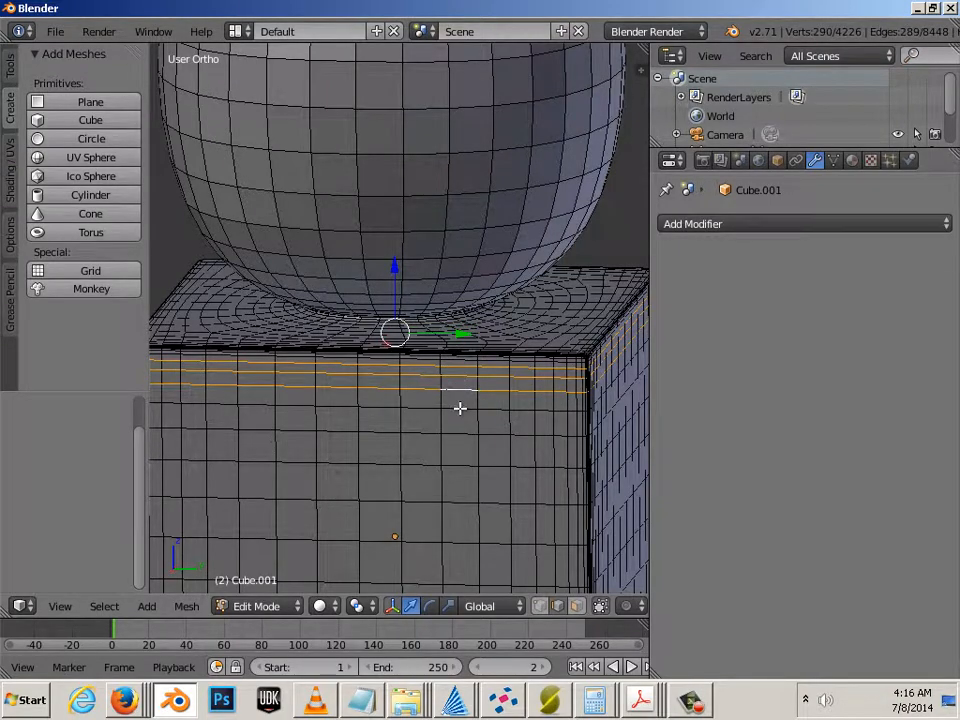
pyautogui.keyDown('alt'); pyautogui.keyDown('shift'); pyautogui.rightClick(460, 410); pyautogui.keyUp('shift'); pyautogui.keyUp('alt')
pyautogui.keyDown('alt'); pyautogui.keyDown('shift'); pyautogui.rightClick(461, 440); pyautogui.keyUp('shift'); pyautogui.keyUp('alt')
pyautogui.keyDown('alt'); pyautogui.keyDown('shift'); pyautogui.rightClick(459, 470); pyautogui.keyUp('shift'); pyautogui.keyUp('alt')
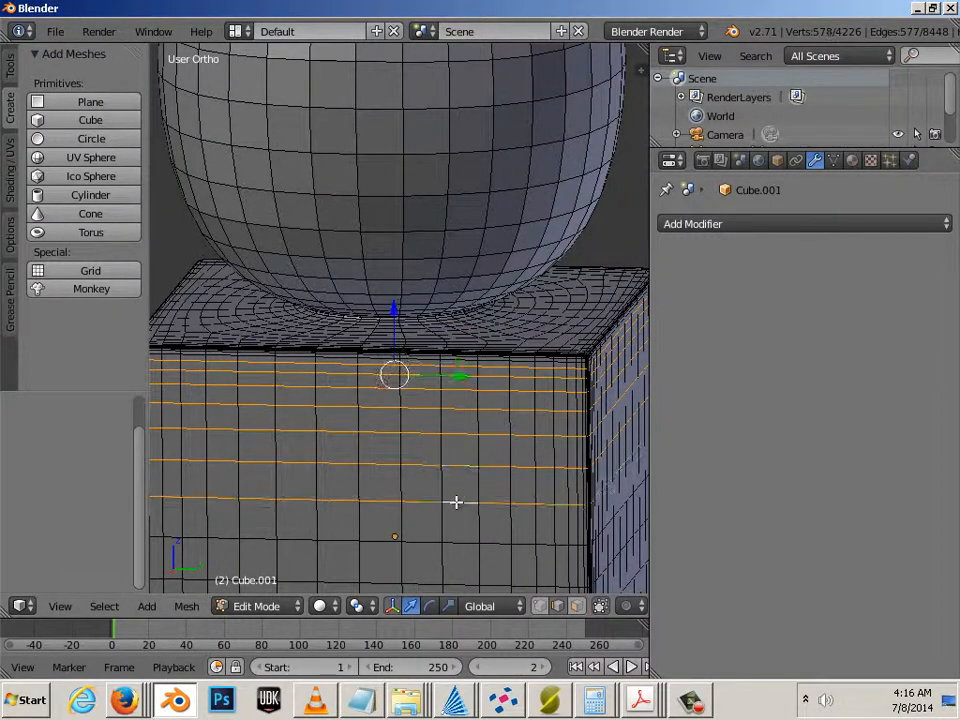
pyautogui.keyDown('alt'); pyautogui.keyDown('shift'); pyautogui.rightClick(460, 502); pyautogui.keyUp('shift'); pyautogui.keyUp('alt')
# Add the next four horizontal edge loops around the middle of the cube to the selection.
pyautogui.keyDown('shift'); pyautogui.moveTo(486, 509); pyautogui.dragTo(360, 257, button='middle'); pyautogui.keyUp('shift')
pyautogui.scroll(4, 390, 285)
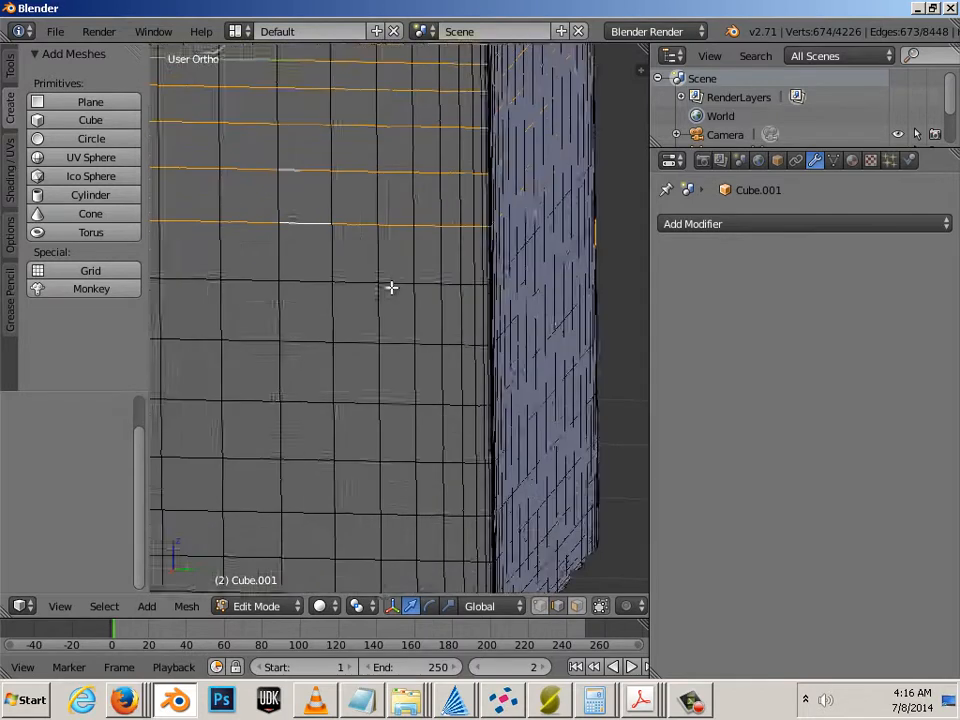
pyautogui.keyDown('alt'); pyautogui.keyDown('shift'); pyautogui.rightClick(425, 290); pyautogui.keyUp('shift'); pyautogui.keyUp('alt')
pyautogui.keyDown('alt'); pyautogui.keyDown('shift'); pyautogui.rightClick(436, 345); pyautogui.keyUp('shift'); pyautogui.keyUp('alt')
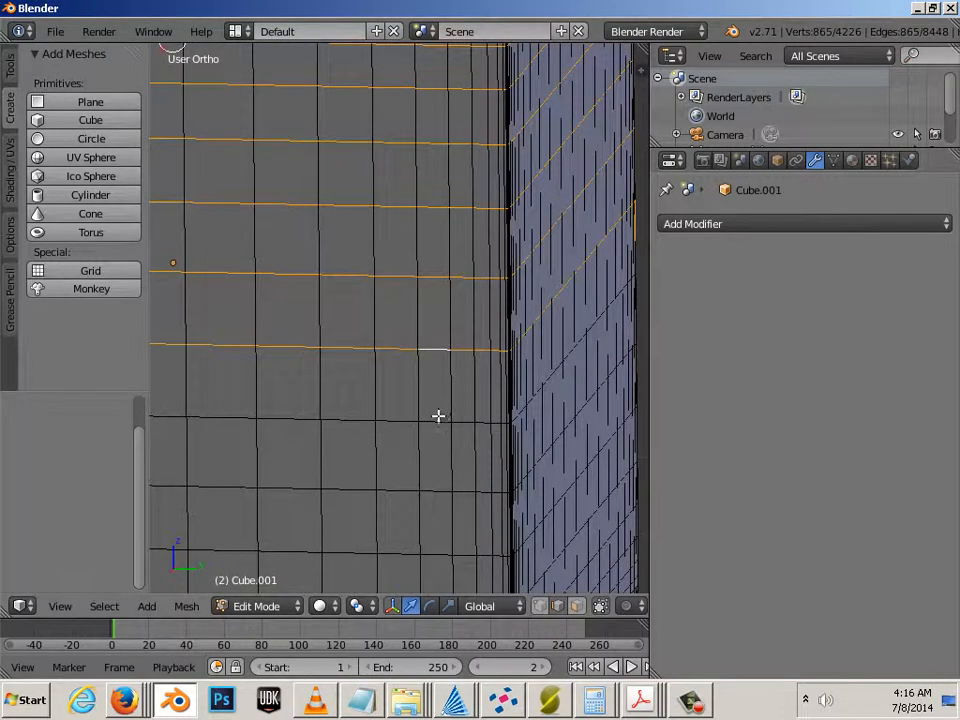
pyautogui.keyDown('alt'); pyautogui.keyDown('shift'); pyautogui.rightClick(436, 422); pyautogui.keyUp('shift'); pyautogui.keyUp('alt')
pyautogui.keyDown('alt'); pyautogui.keyDown('shift'); pyautogui.rightClick(434, 488); pyautogui.keyUp('shift'); pyautogui.keyUp('alt')
# Add the remaining seven horizontal edge loops down to the cube's bottom edge to the selection.
pyautogui.scroll(-3, 438, 489)
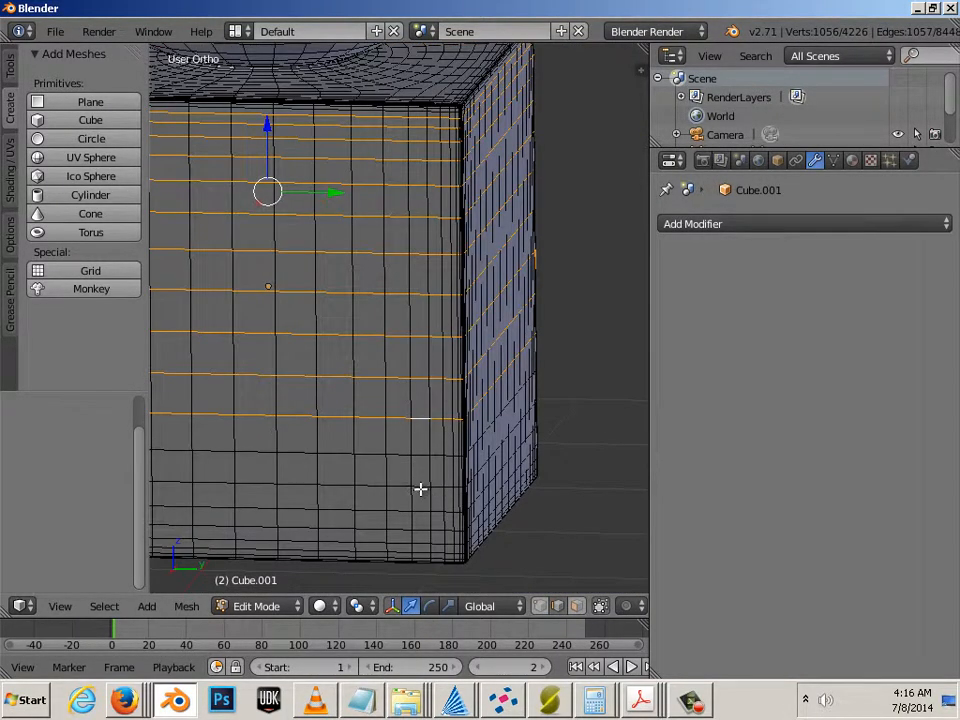
pyautogui.keyDown('alt'); pyautogui.keyDown('shift'); pyautogui.rightClick(420, 488); pyautogui.keyUp('shift'); pyautogui.keyUp('alt')
pyautogui.keyDown('alt'); pyautogui.keyDown('shift'); pyautogui.rightClick(419, 508); pyautogui.keyUp('shift'); pyautogui.keyUp('alt')
pyautogui.keyDown('alt'); pyautogui.keyDown('shift'); pyautogui.rightClick(419, 520); pyautogui.keyUp('shift'); pyautogui.keyUp('alt')
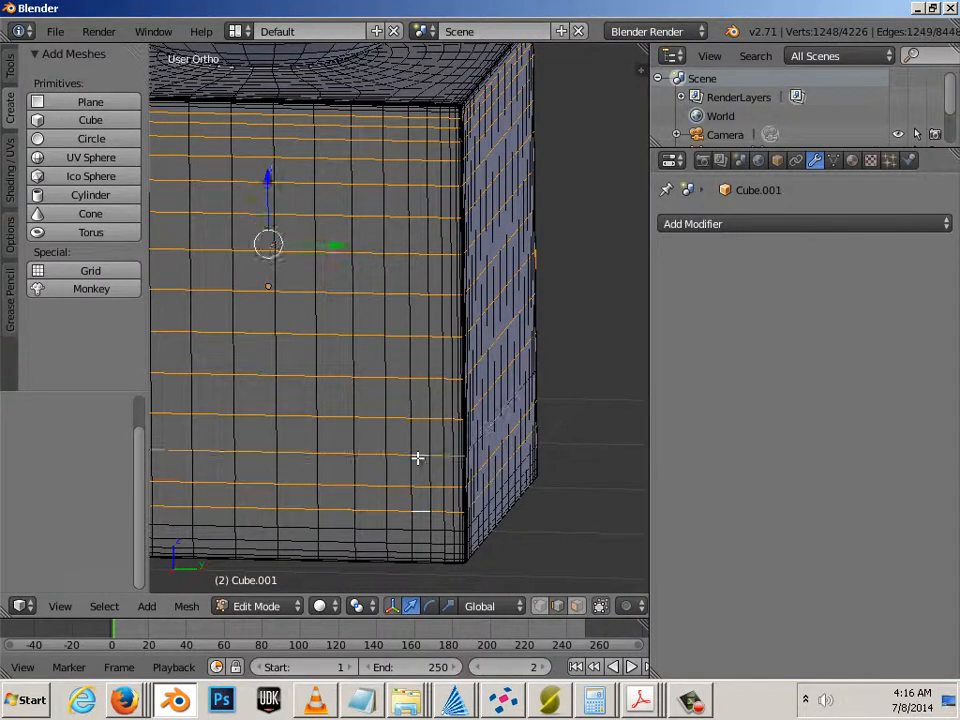
pyautogui.keyDown('alt'); pyautogui.keyDown('shift'); pyautogui.rightClick(421, 536); pyautogui.keyUp('shift'); pyautogui.keyUp('alt')
pyautogui.keyDown('alt'); pyautogui.keyDown('shift'); pyautogui.rightClick(419, 540); pyautogui.keyUp('shift'); pyautogui.keyUp('alt')
pyautogui.keyDown('alt'); pyautogui.keyDown('shift'); pyautogui.rightClick(420, 552); pyautogui.keyUp('shift'); pyautogui.keyUp('alt')
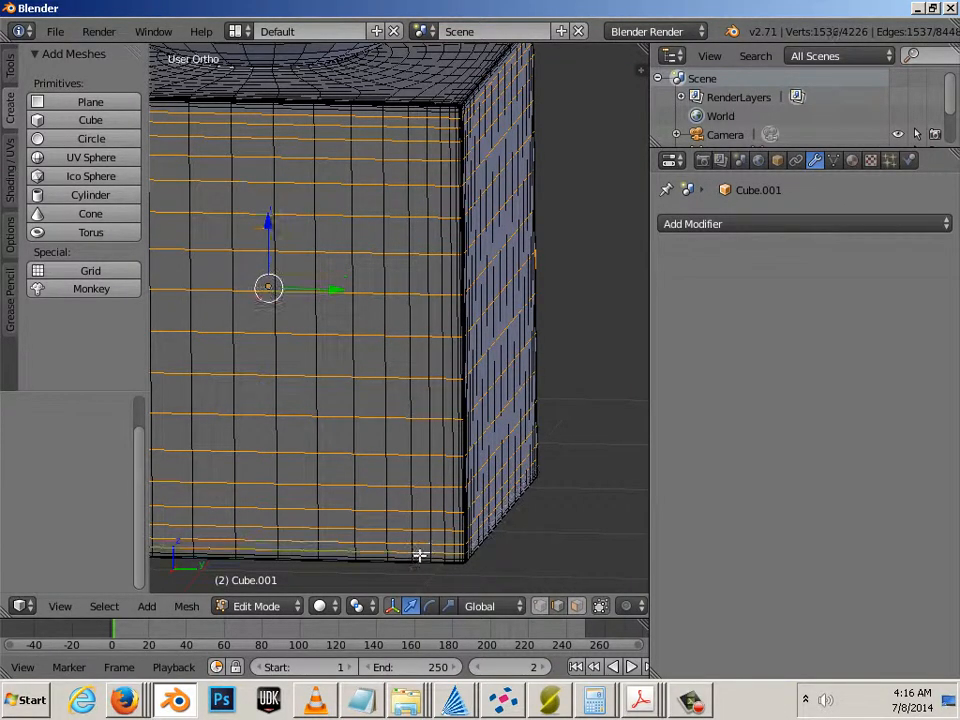
pyautogui.keyDown('alt'); pyautogui.keyDown('shift'); pyautogui.rightClick(420, 556); pyautogui.keyUp('shift'); pyautogui.keyUp('alt')
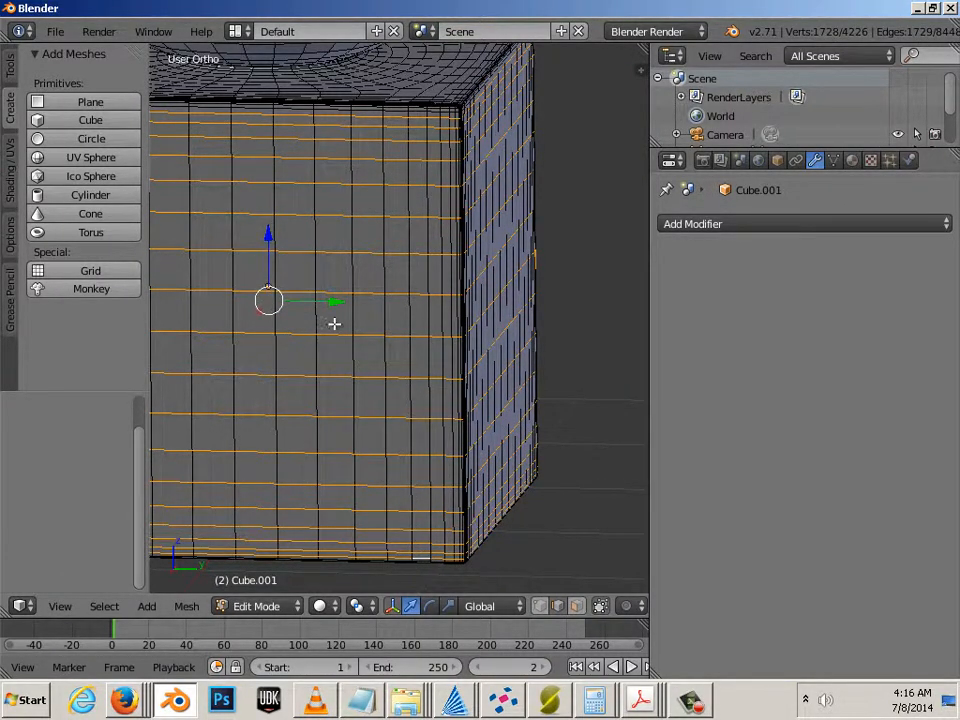
# Add the two closely spaced horizontal edge loops along the cube's top edge to the selection.
pyautogui.keyDown('shift'); pyautogui.moveTo(362, 302); pyautogui.dragTo(427, 474, button='middle'); pyautogui.keyUp('shift')
pyautogui.scroll(3, 520, 356)
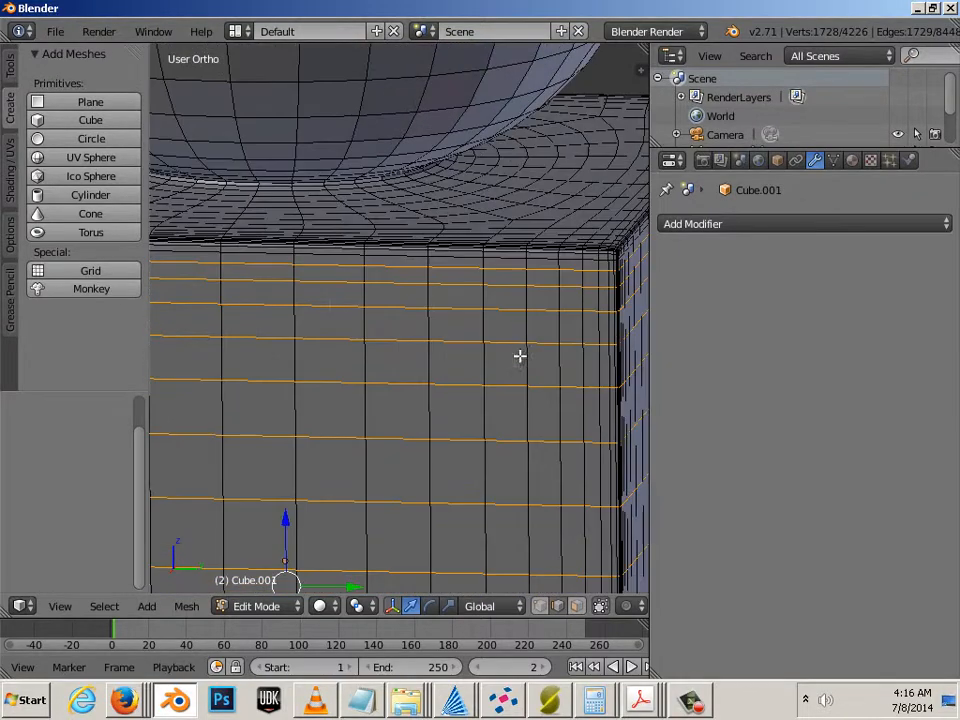
pyautogui.keyDown('alt'); pyautogui.keyDown('shift'); pyautogui.rightClick(547, 260); pyautogui.keyUp('shift'); pyautogui.keyUp('alt')
pyautogui.keyDown('alt'); pyautogui.keyDown('shift'); pyautogui.rightClick(528, 268); pyautogui.keyUp('shift'); pyautogui.keyUp('alt')
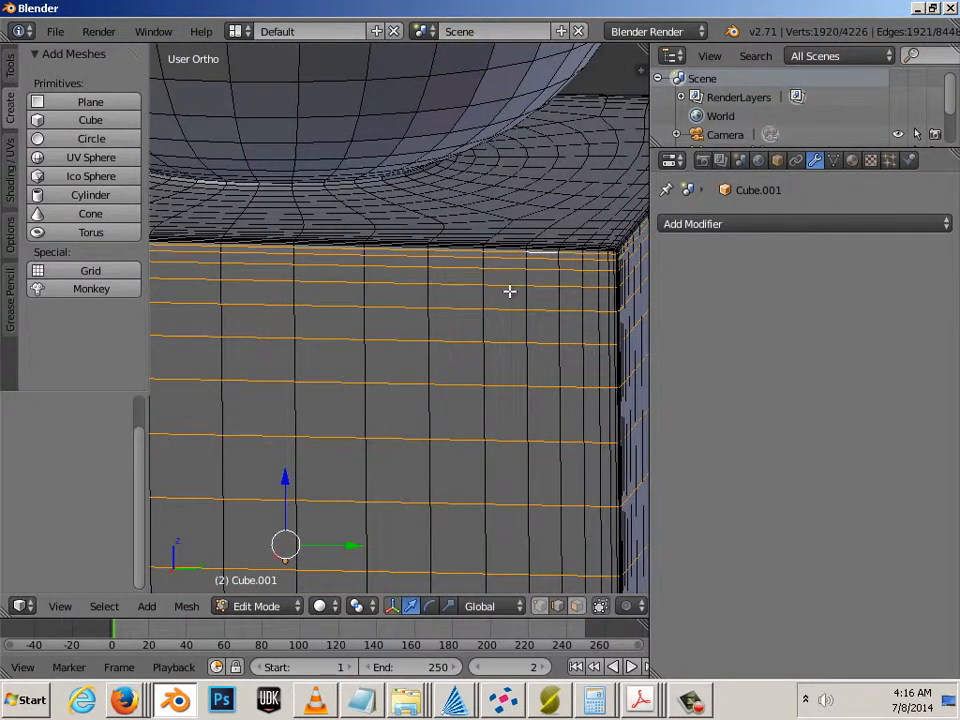
# Dissolve the selected edge loops with Dissolve Verts enabled, and deselect everything.
pyautogui.scroll(-4, 500, 293)
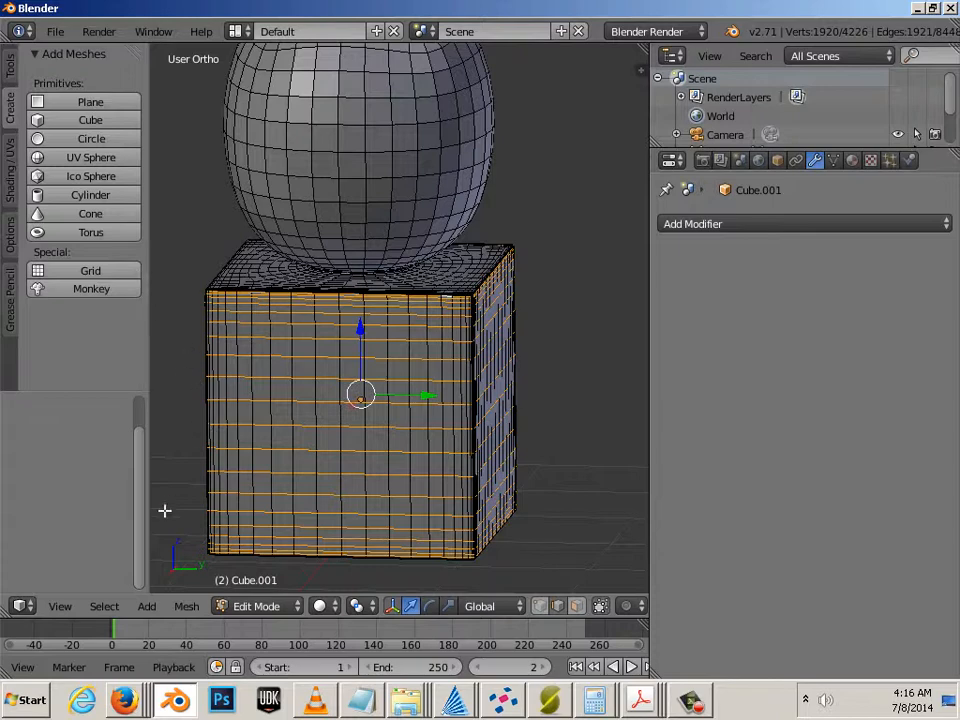
pyautogui.click(11, 66)
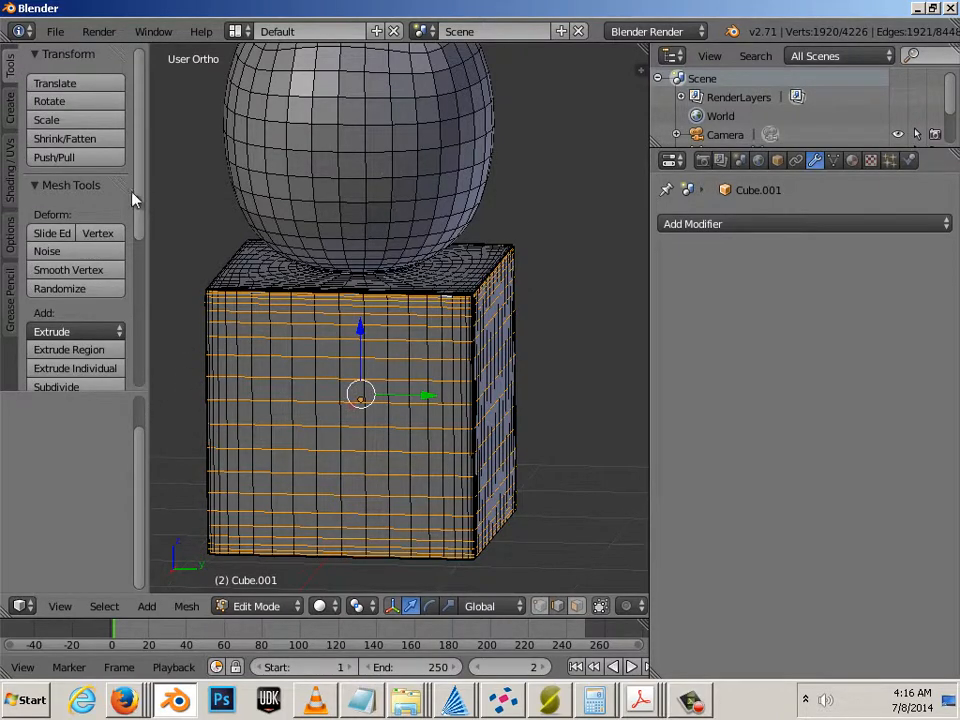
pyautogui.scroll(-6, 131, 289)
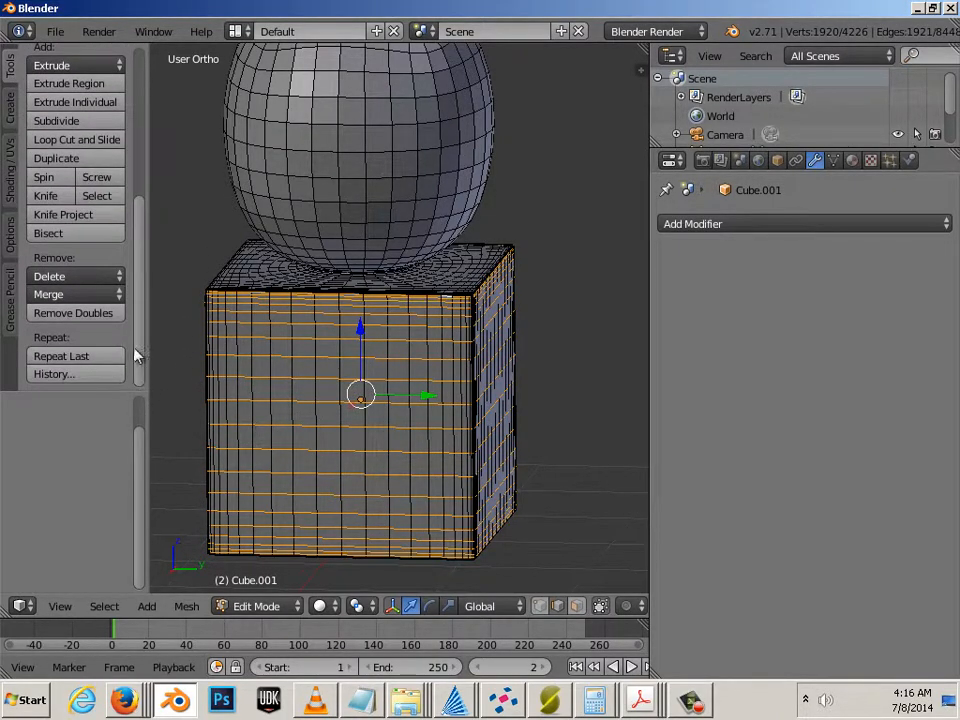
pyautogui.click(118, 285)
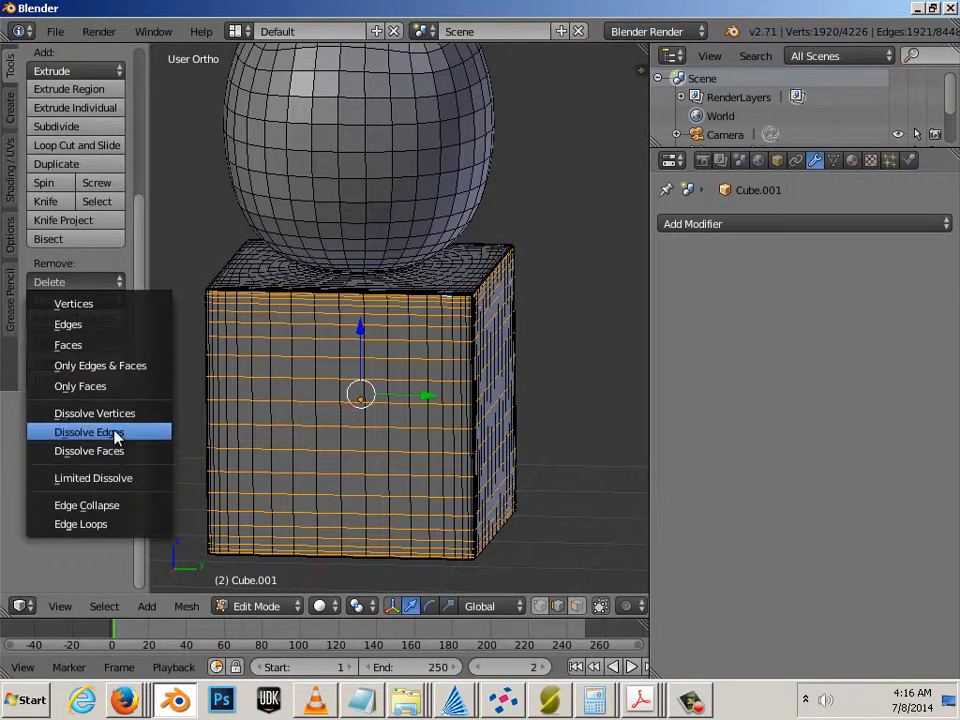
pyautogui.click(116, 434)
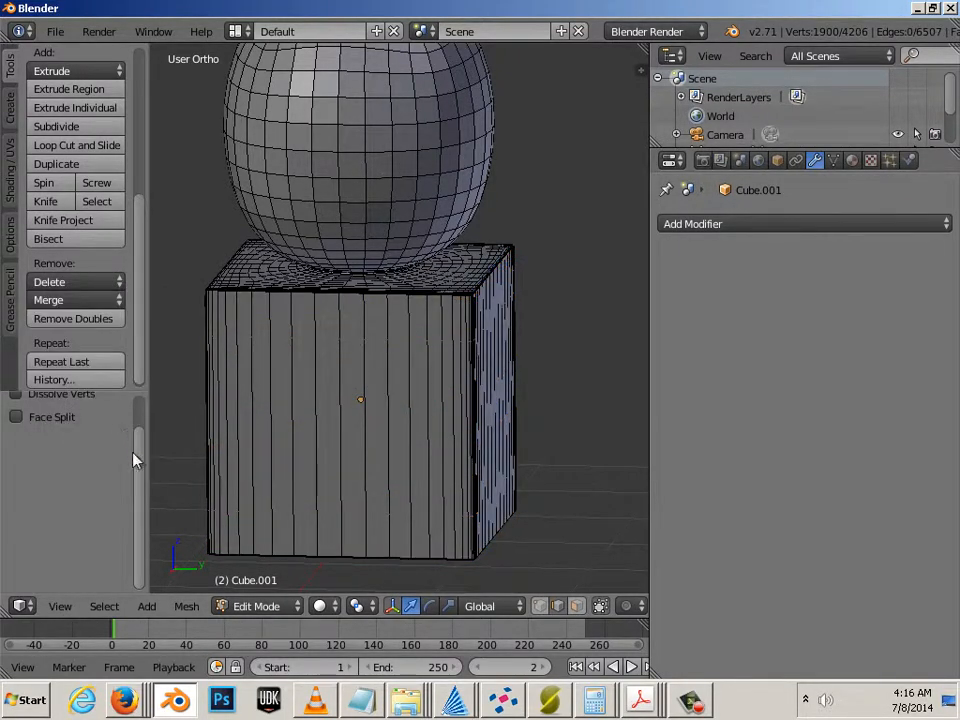
pyautogui.scroll(2, 137, 456)
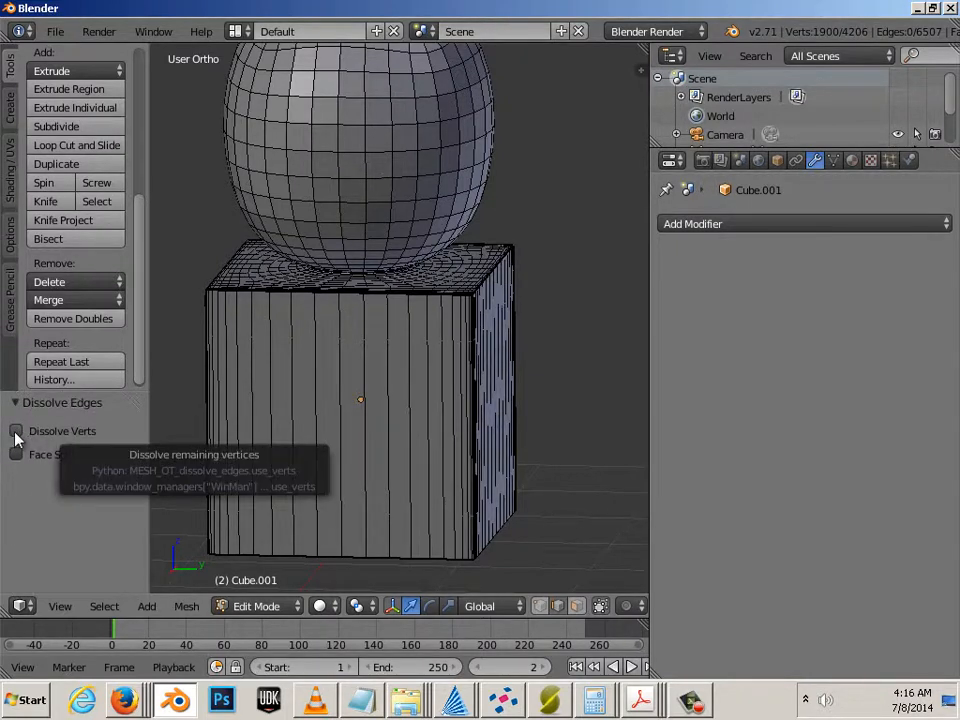
pyautogui.click(16, 432)
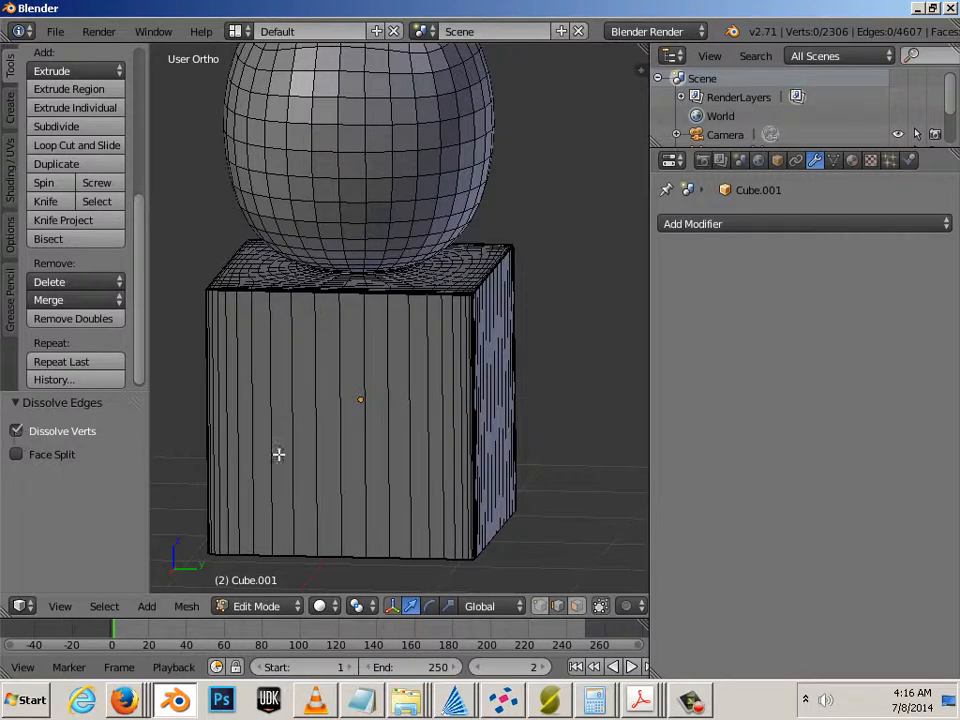
pyautogui.press('a')
# Examine the reduced mesh in Object Mode, reselect the model and return it to Edit Mode.
pyautogui.scroll(2, 570, 360)
pyautogui.scroll(-3, 567, 363)
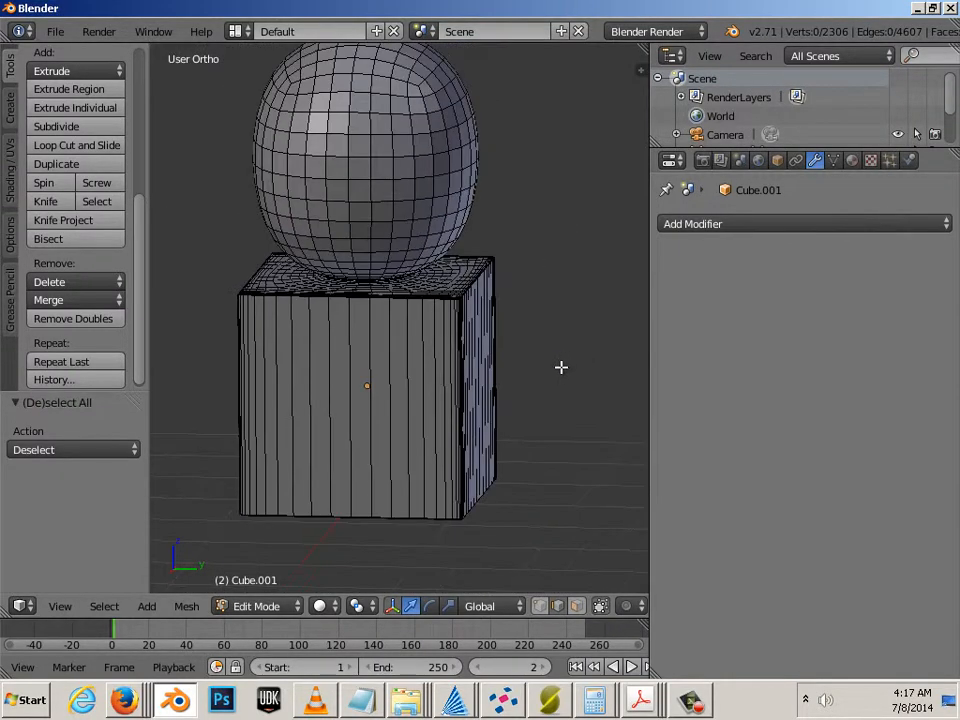
pyautogui.press('Tab')
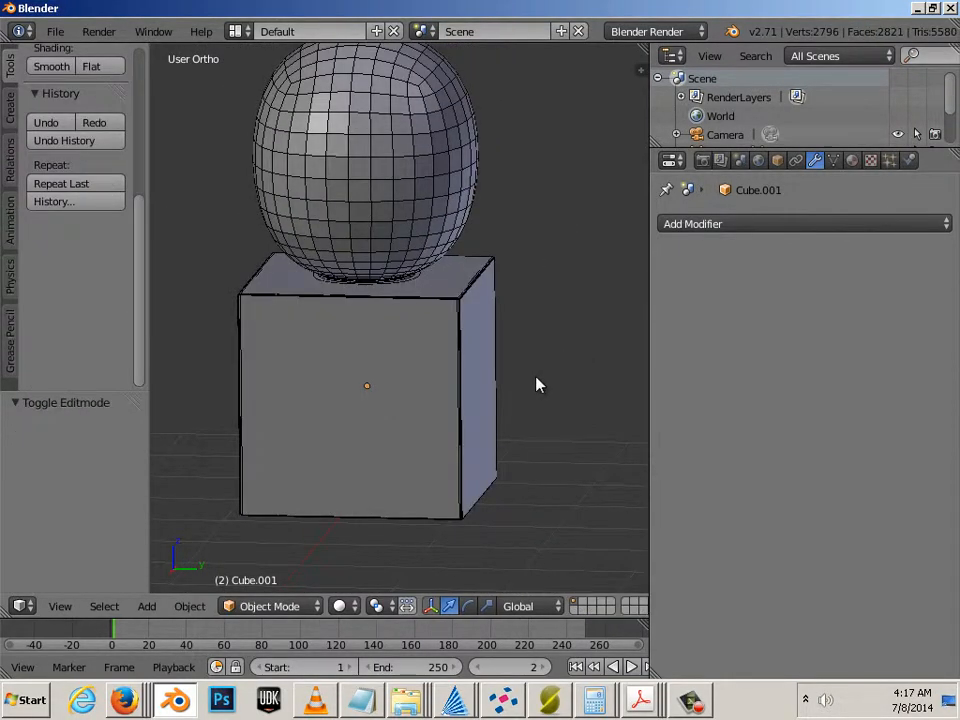
pyautogui.moveTo(536, 384); pyautogui.dragTo(512, 398, button='middle')
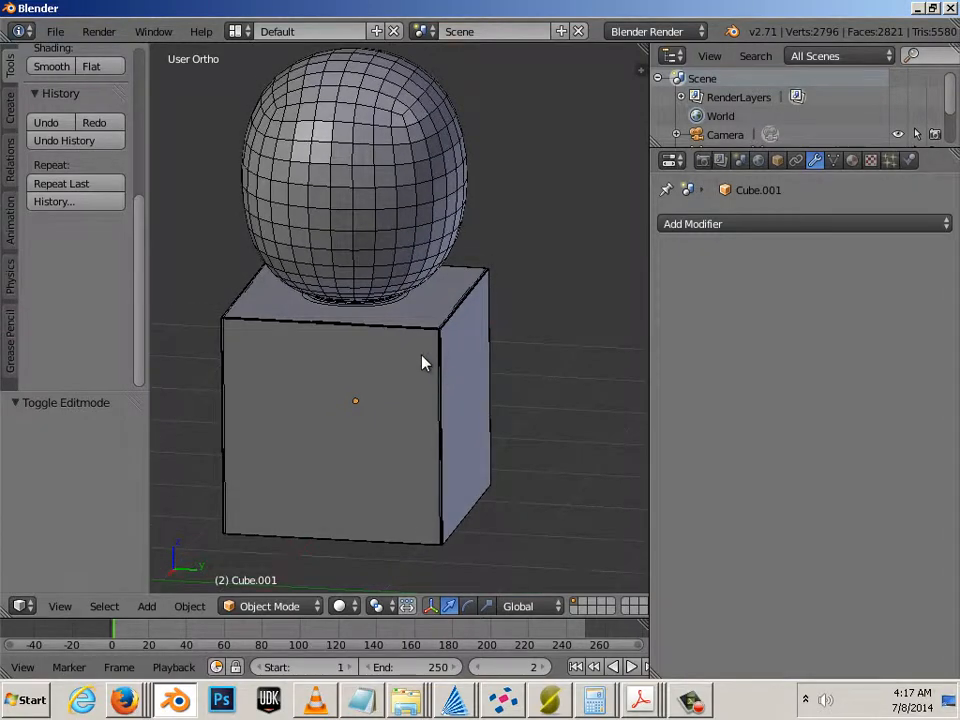
pyautogui.press('Tab')
pyautogui.press('Tab')
pyautogui.scroll(-3, 430, 240)
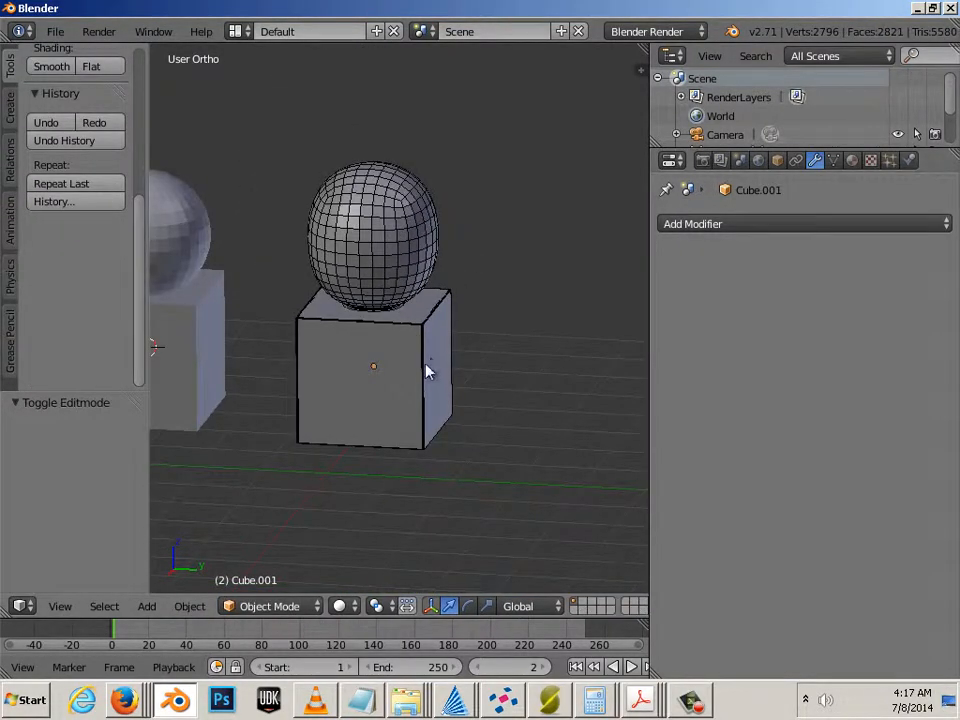
pyautogui.rightClick(381, 264)
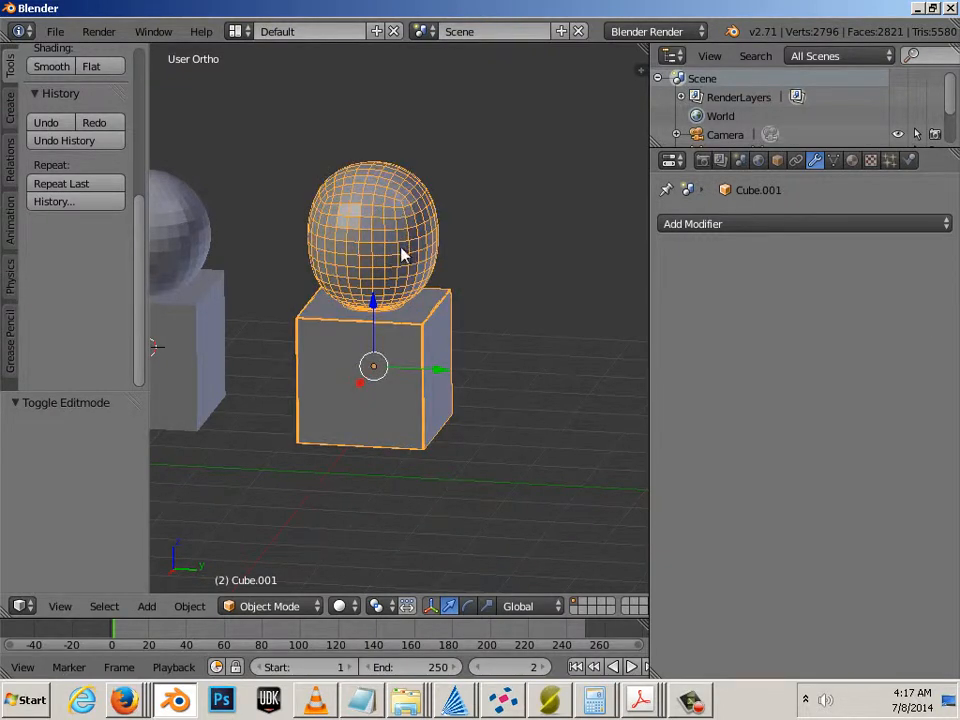
pyautogui.press('Tab')
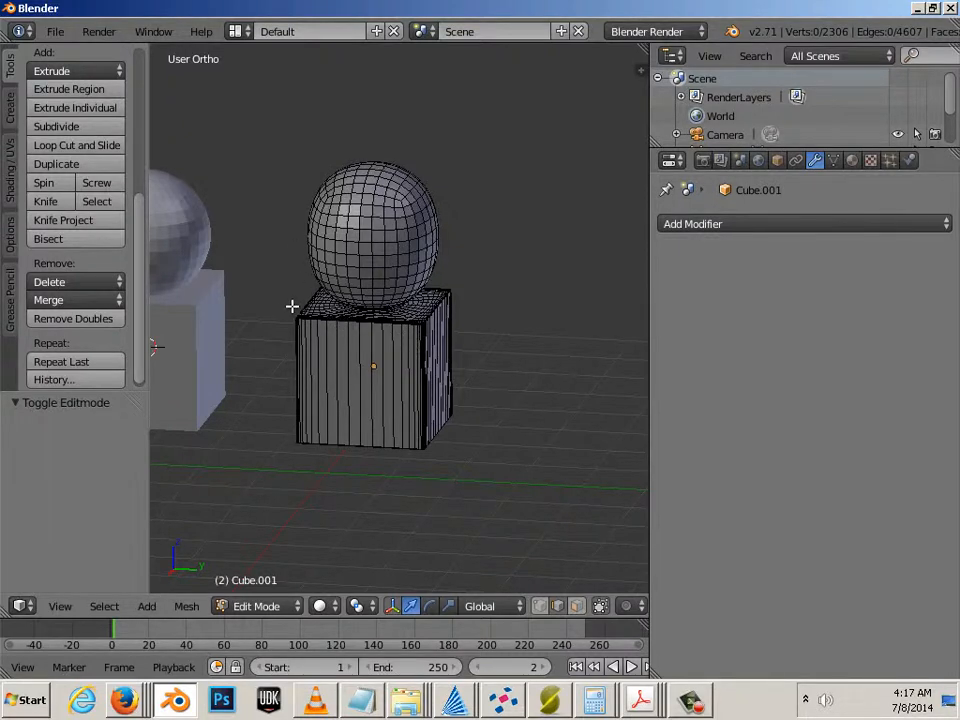
# Return to Object Mode, add a cube and move it about 7.65 units along Y, beyond the two existing models.
pyautogui.scroll(-2, 355, 322)
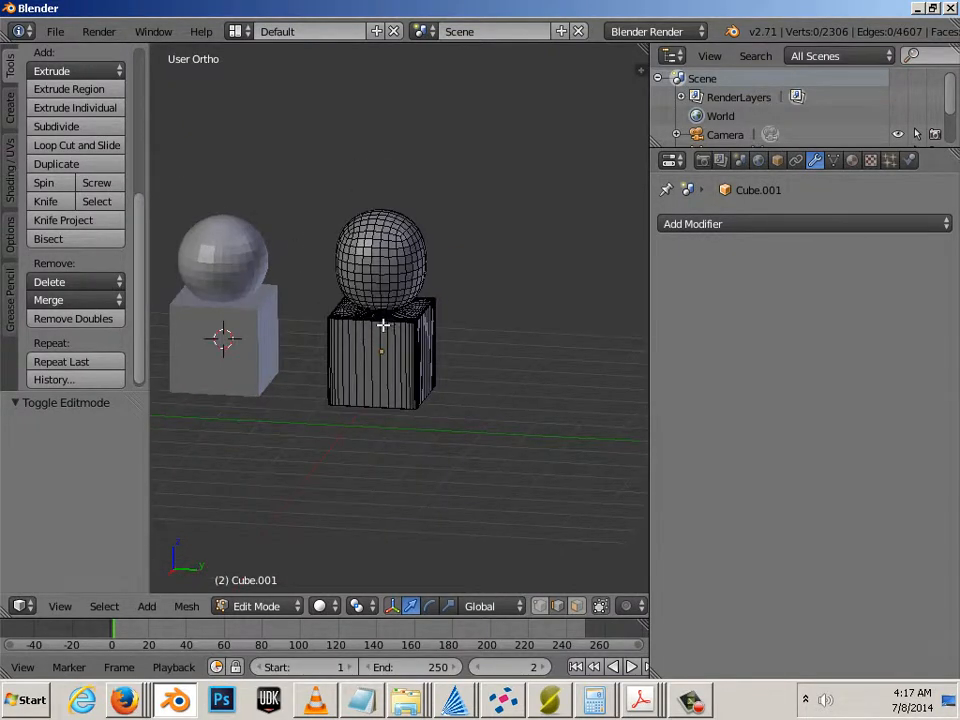
pyautogui.press('Tab')
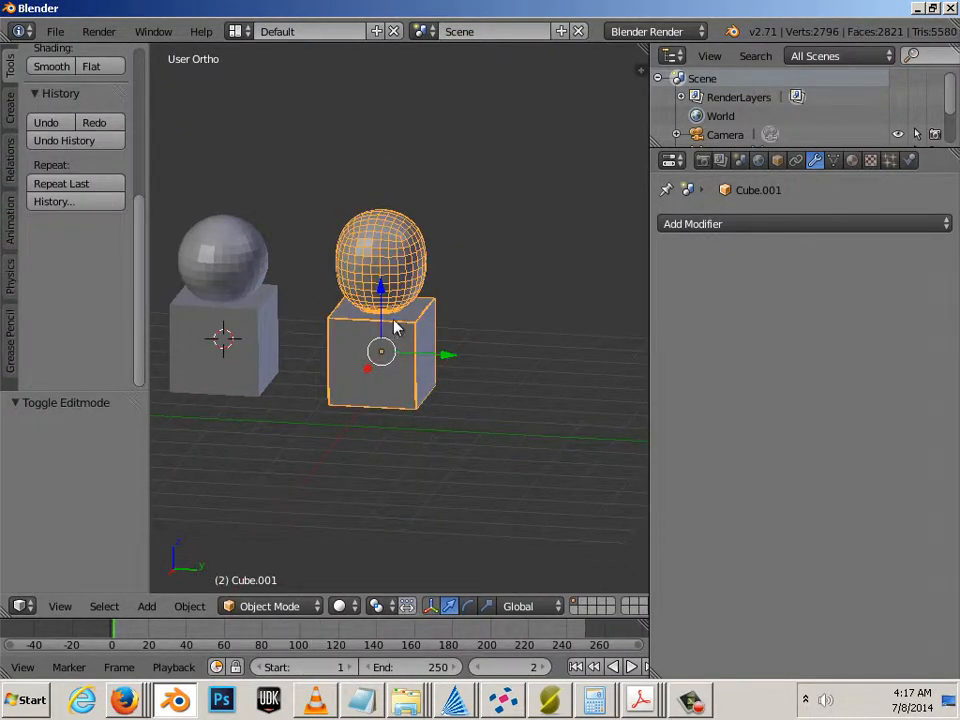
pyautogui.scroll(-3, 385, 345)
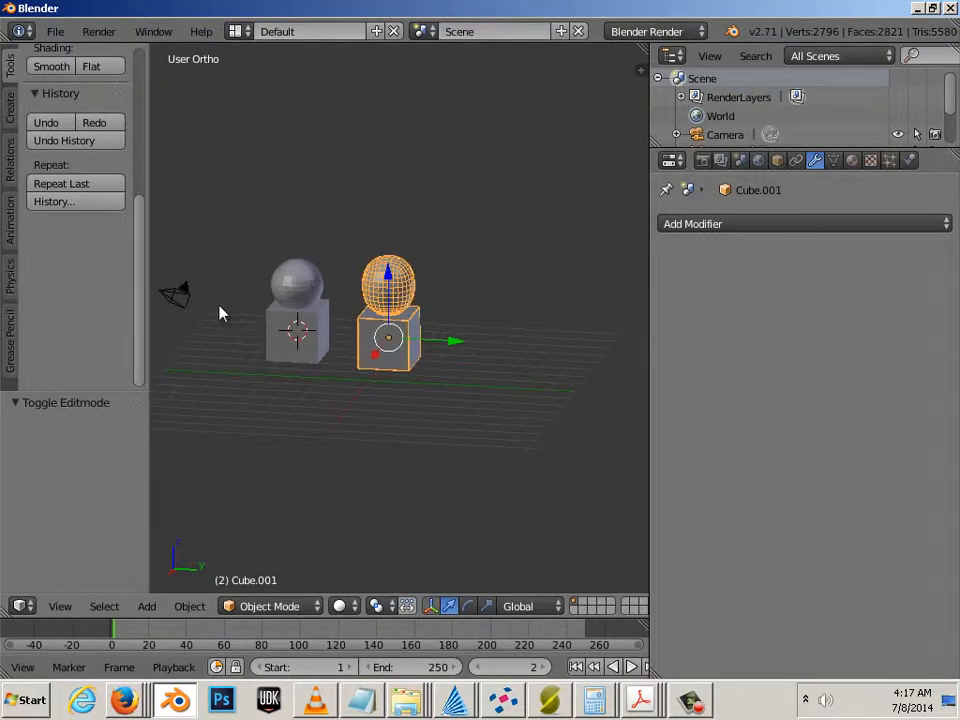
pyautogui.click(11, 105)
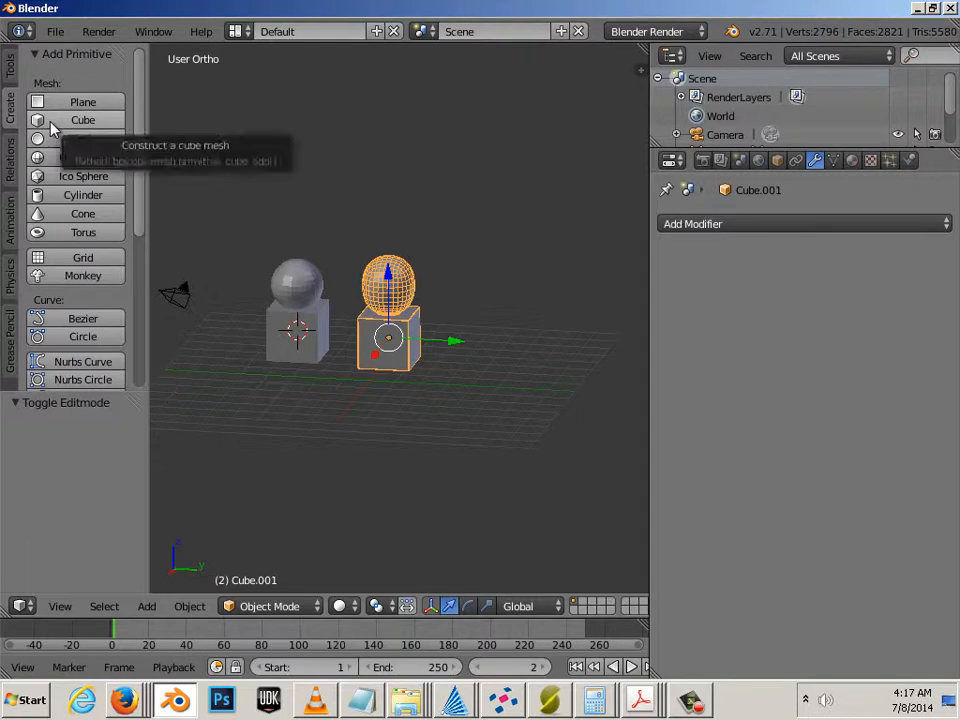
pyautogui.click(55, 121)
pyautogui.press('g')
pyautogui.press('y')
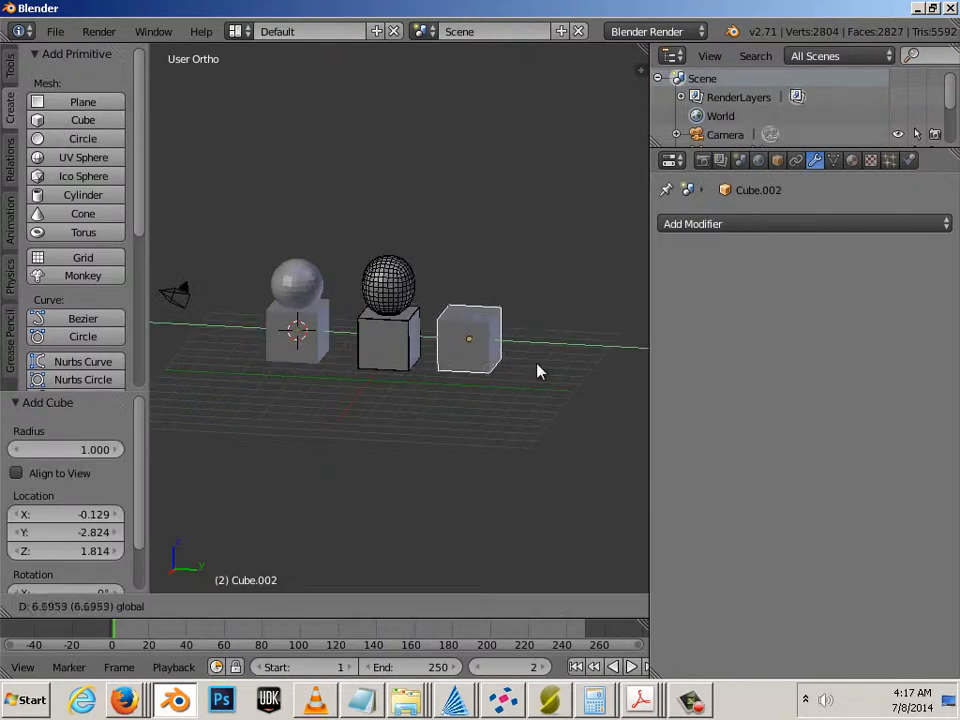
pyautogui.click(548, 374)
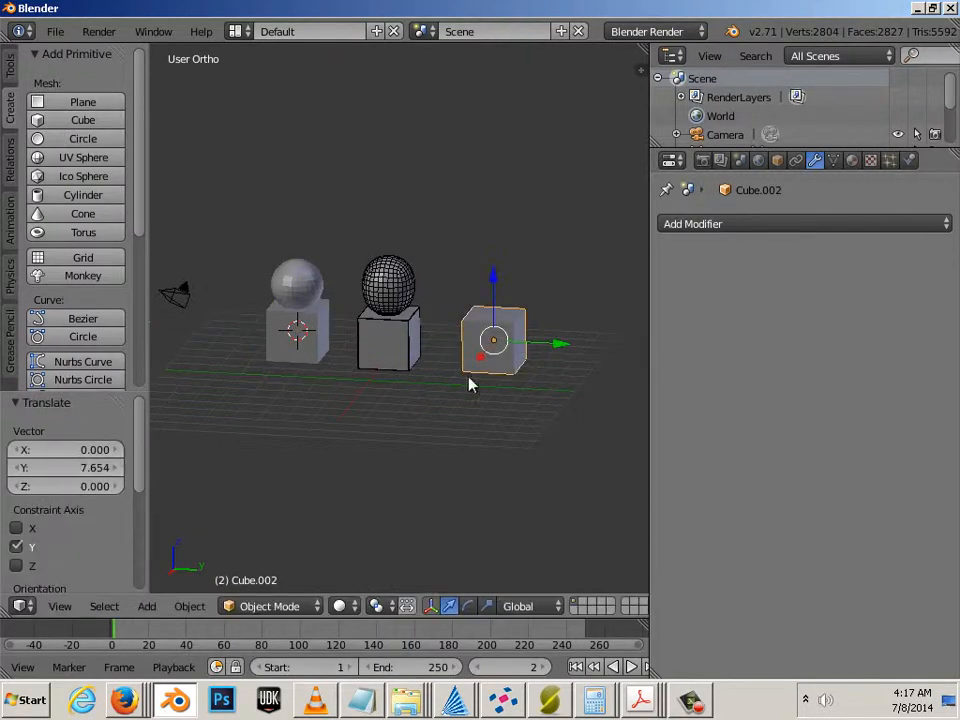
# Add a UV sphere, move it about 7.61 units along Y and raise it about 1.82 units onto the new cube.
pyautogui.click(38, 159)
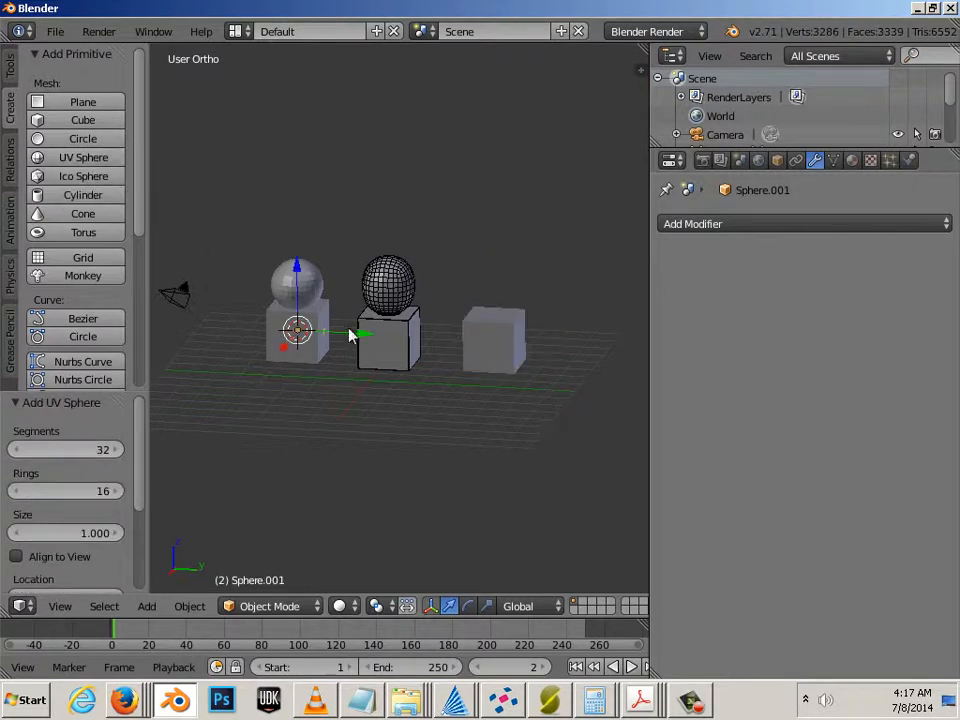
pyautogui.press('g')
pyautogui.press('y')
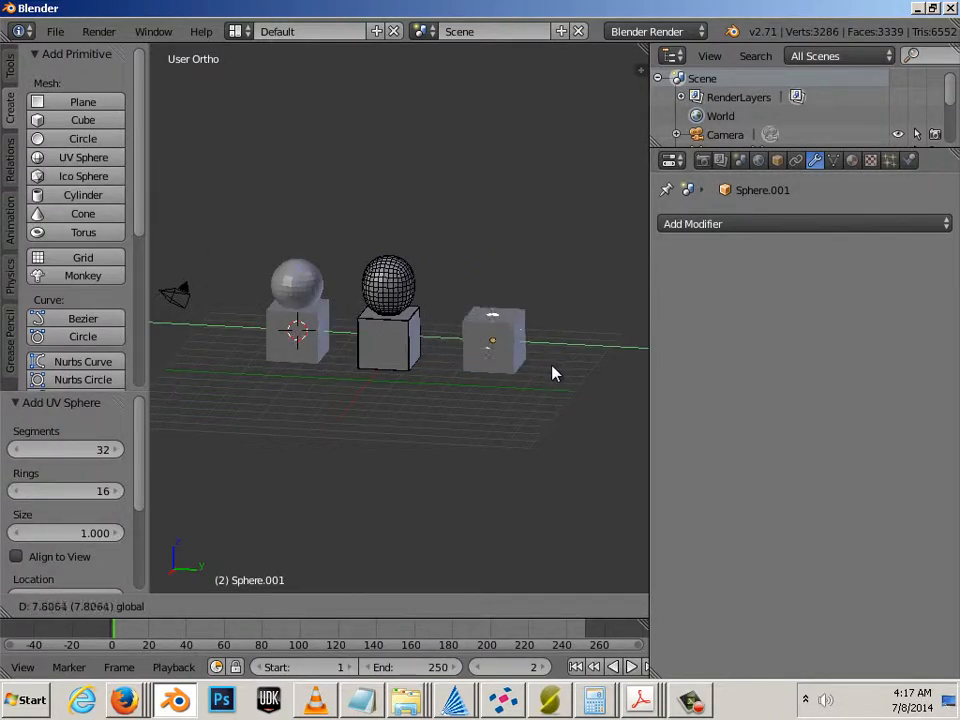
pyautogui.click(554, 372)
pyautogui.press('g')
pyautogui.press('z')
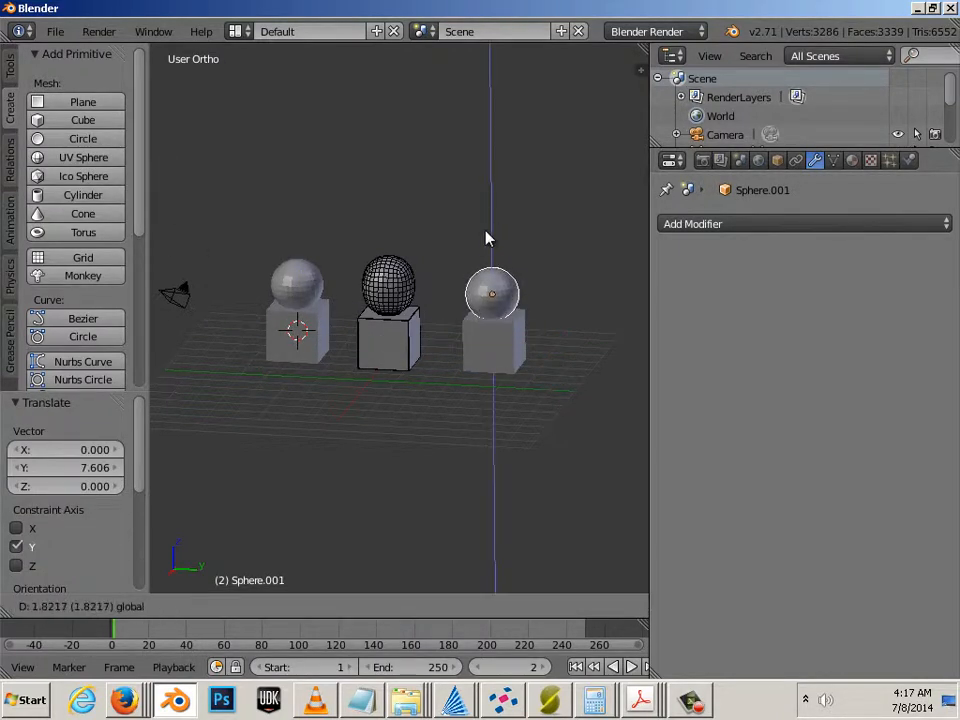
pyautogui.click(486, 238)
# Add a Boolean modifier to the new cube and set its operation to Union.
pyautogui.keyDown('shift'); pyautogui.moveTo(454, 360); pyautogui.dragTo(349, 375, button='middle'); pyautogui.keyUp('shift')
pyautogui.scroll(8, 349, 375)
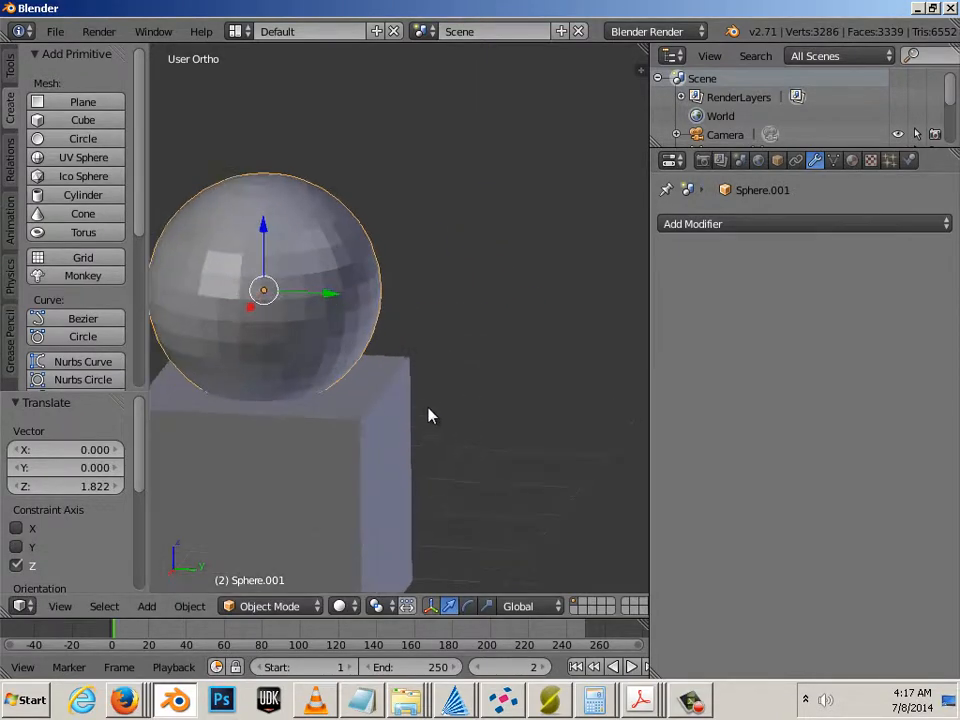
pyautogui.keyDown('shift'); pyautogui.moveTo(429, 414); pyautogui.dragTo(505, 373, button='middle'); pyautogui.keyUp('shift')
pyautogui.scroll(-3, 470, 390)
pyautogui.moveTo(440, 405)
pyautogui.mouseDown(button='middle')
pyautogui.moveTo(291, 403)
pyautogui.moveTo(431, 392)
pyautogui.mouseUp(button='middle')
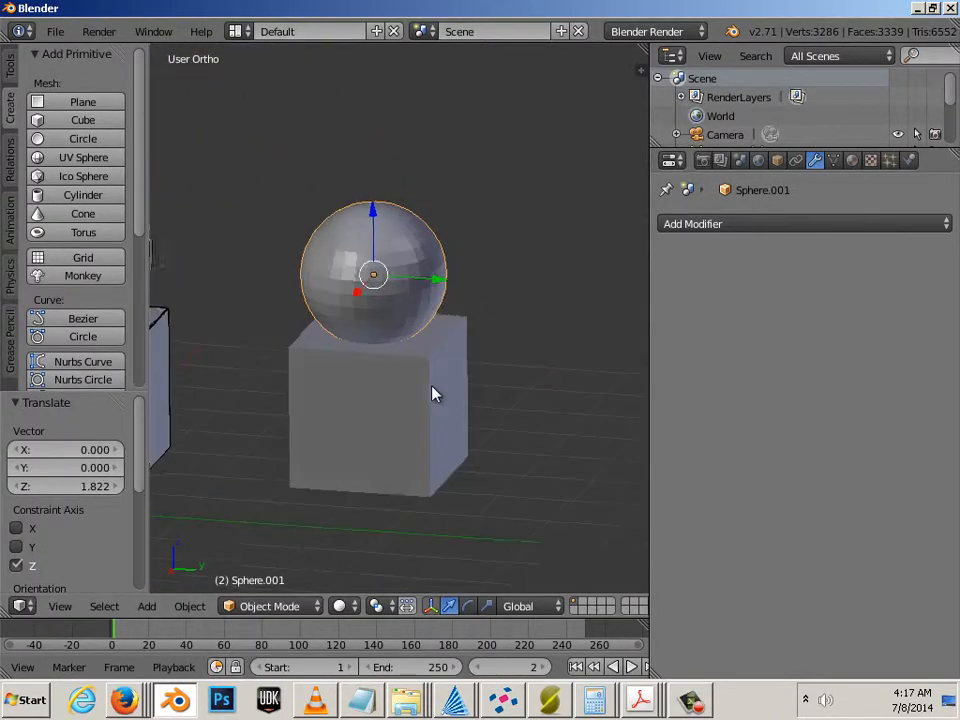
pyautogui.scroll(-2, 400, 392)
pyautogui.scroll(-1, 380, 393)
pyautogui.rightClick(399, 388)
pyautogui.rightClick(414, 274)
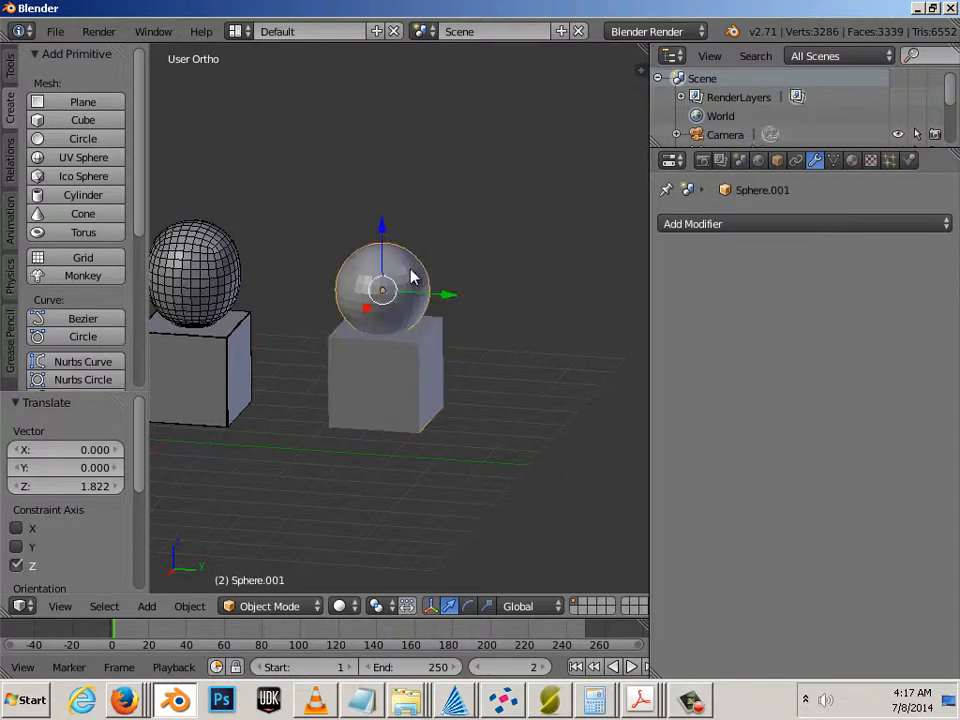
pyautogui.rightClick(414, 386)
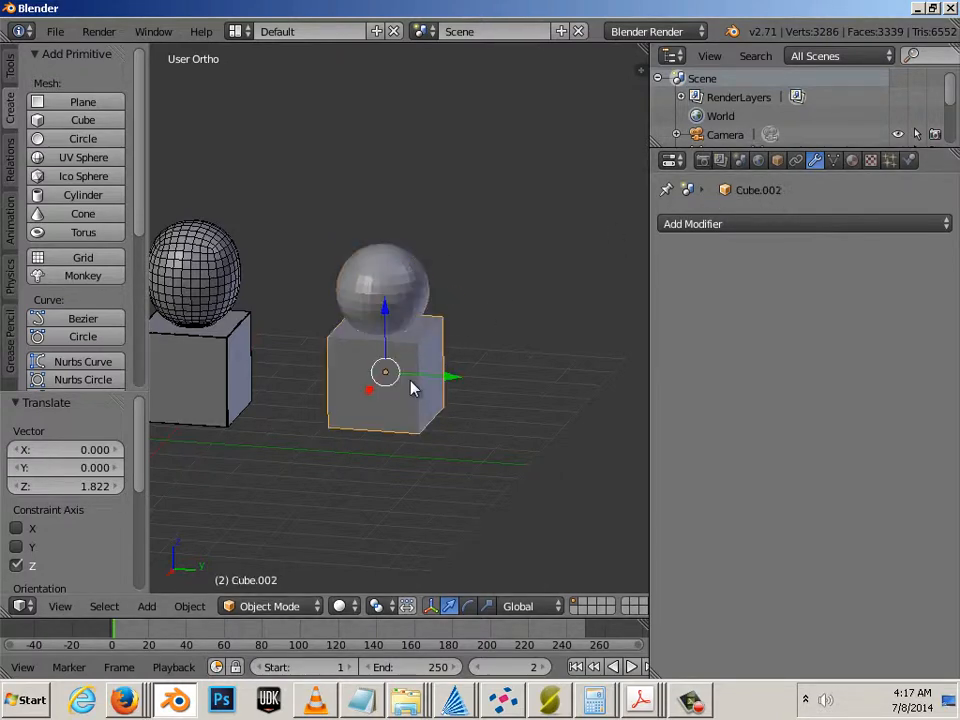
pyautogui.click(740, 226)
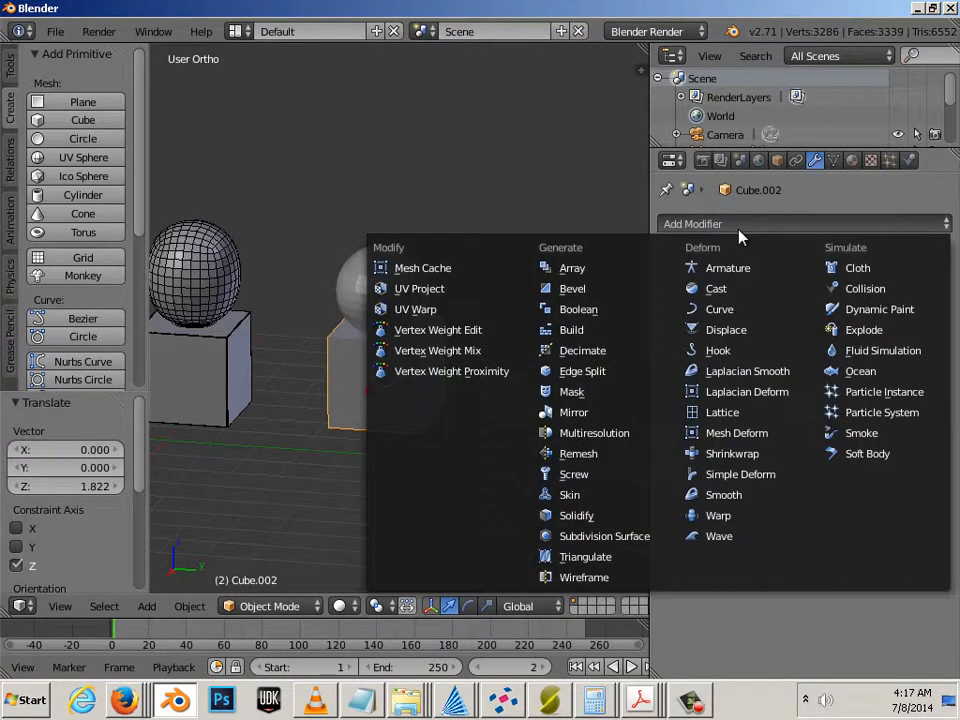
pyautogui.click(621, 316)
pyautogui.click(693, 331)
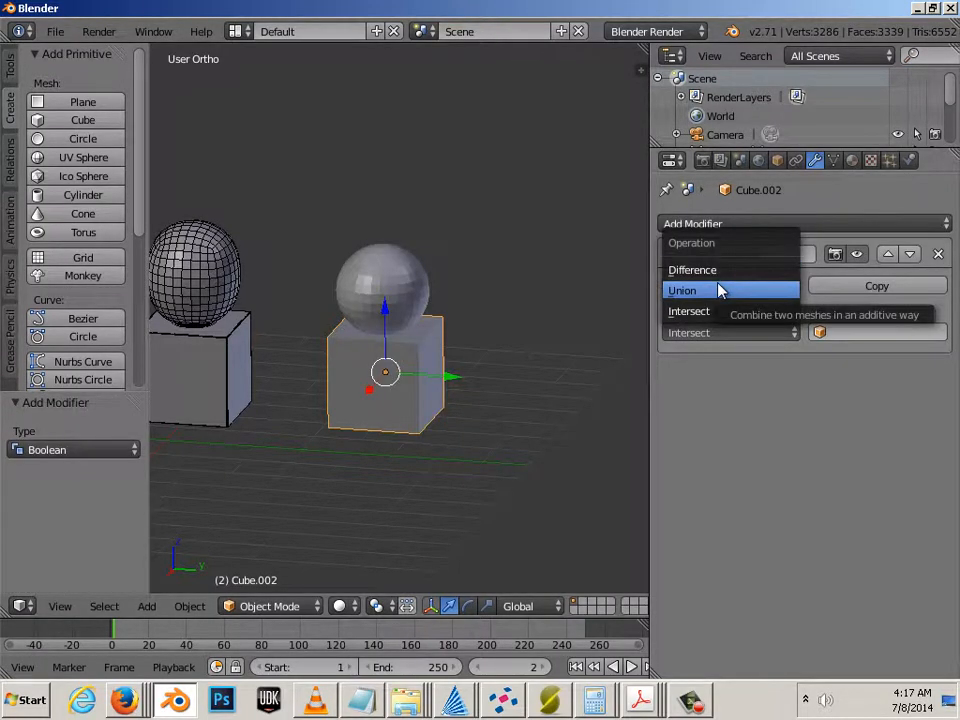
pyautogui.click(721, 289)
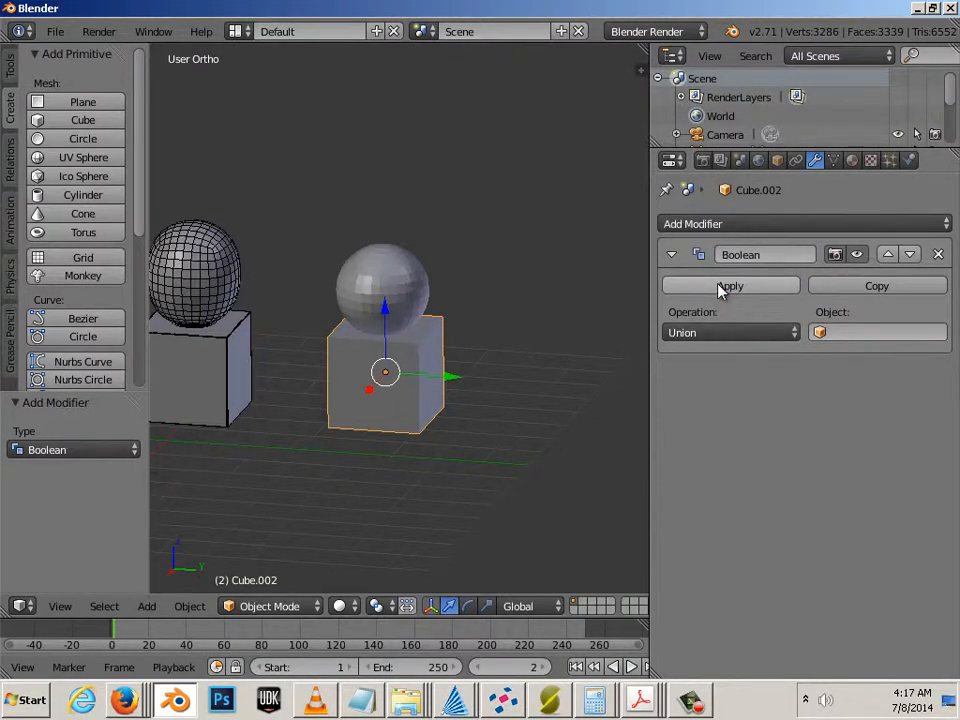
# Set Sphere.001 as the Boolean's object, apply the modifier and deselect everything.
pyautogui.click(834, 332)
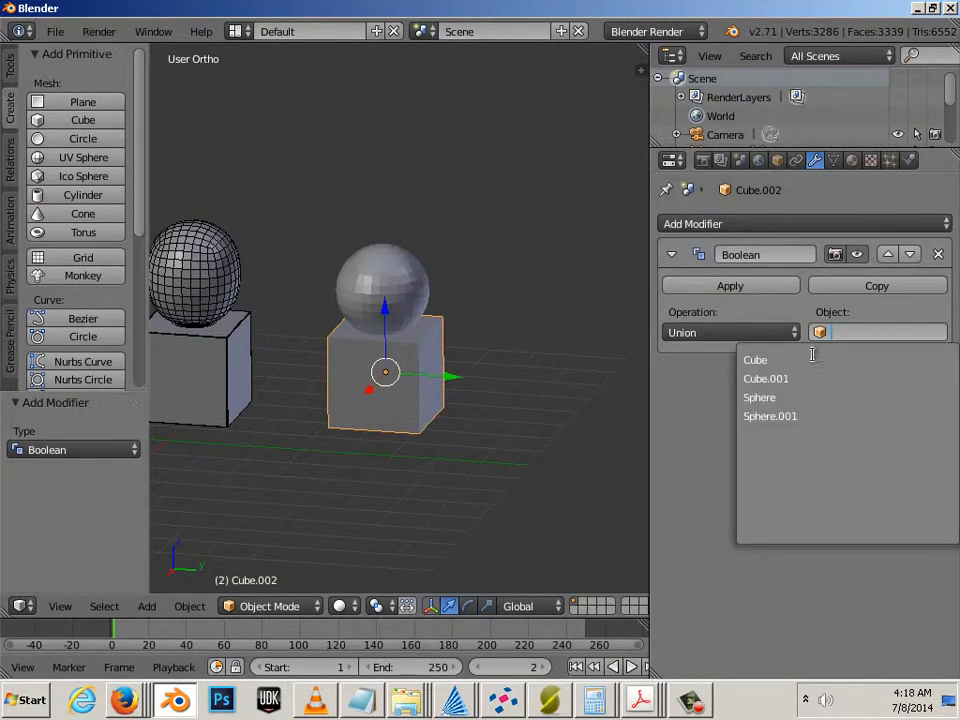
pyautogui.click(797, 424)
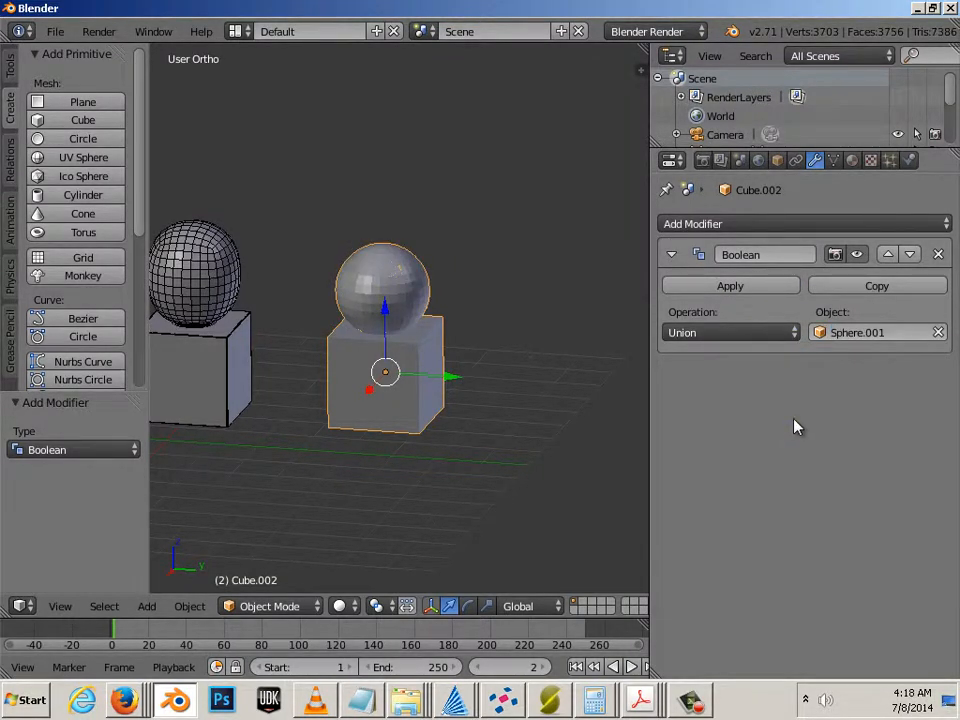
pyautogui.click(737, 286)
pyautogui.press('a')
# Move the merged cube-and-sphere model about 3.06 units along Y and delete the leftover separate sphere.
pyautogui.rightClick(433, 378)
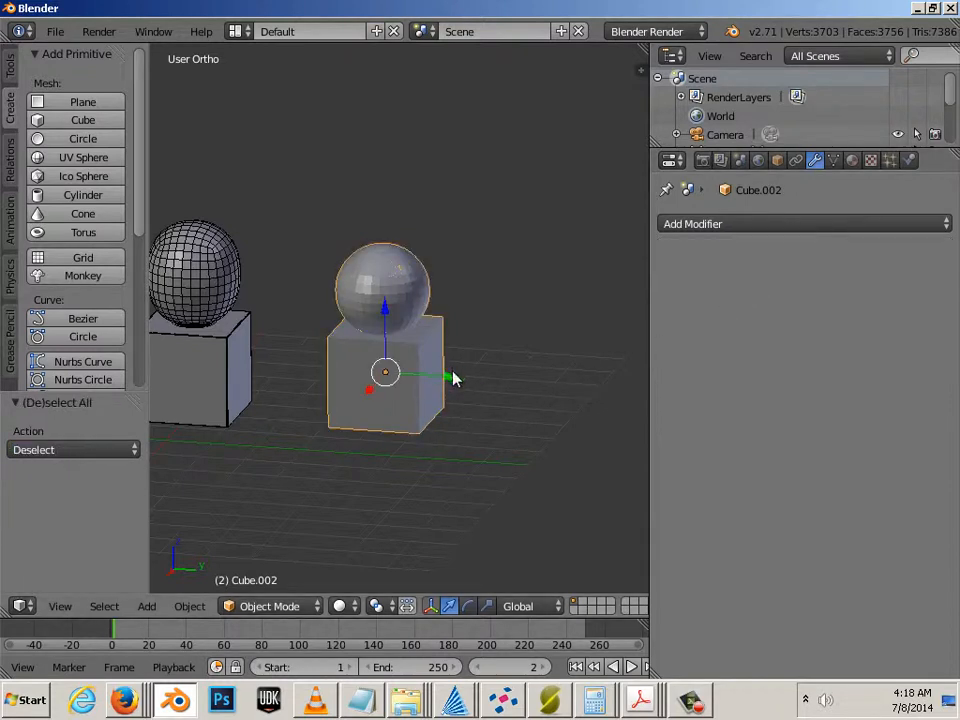
pyautogui.moveTo(452, 378); pyautogui.dragTo(583, 413)
pyautogui.rightClick(368, 317)
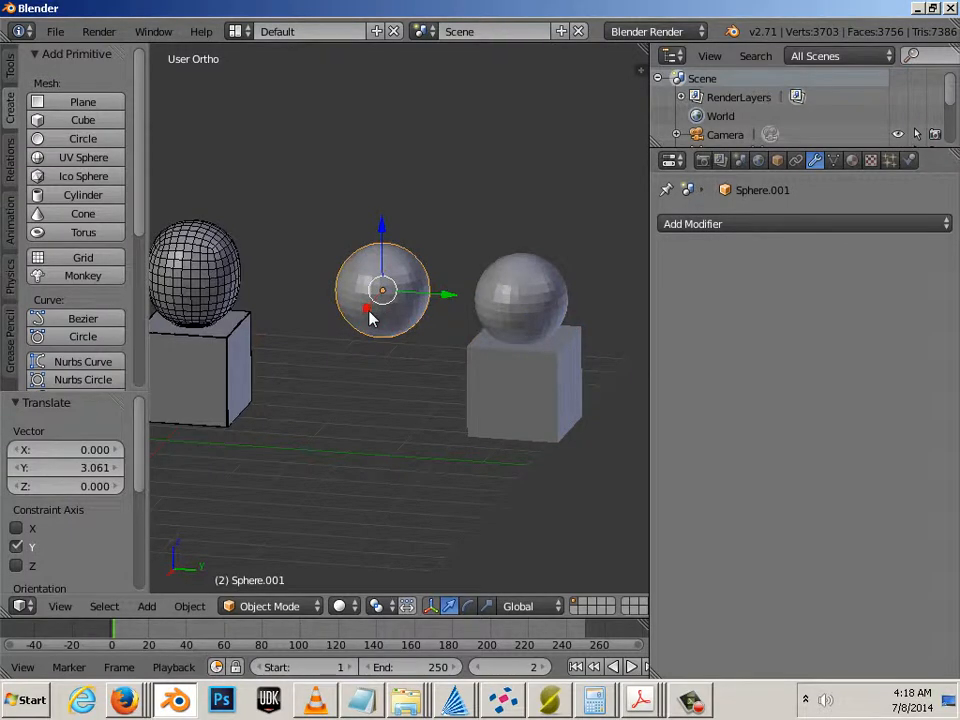
pyautogui.press('x')
pyautogui.click(368, 317)
# Move the merged model about 4.44 units back along Y, next to the other models, and enable its Wire display.
pyautogui.rightClick(514, 347)
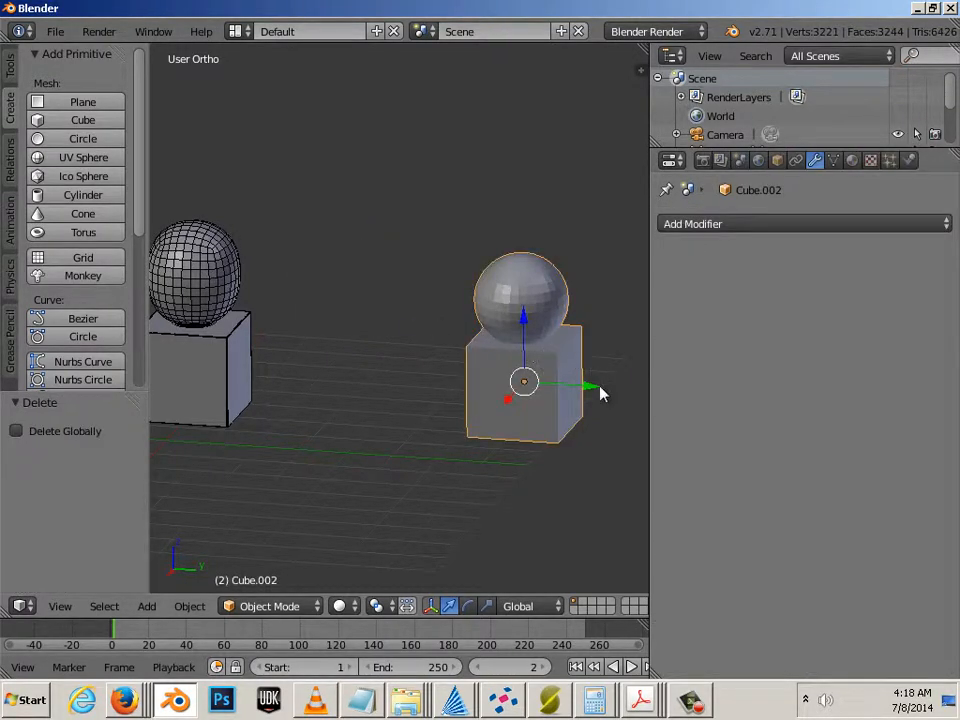
pyautogui.moveTo(600, 390); pyautogui.dragTo(372, 366)
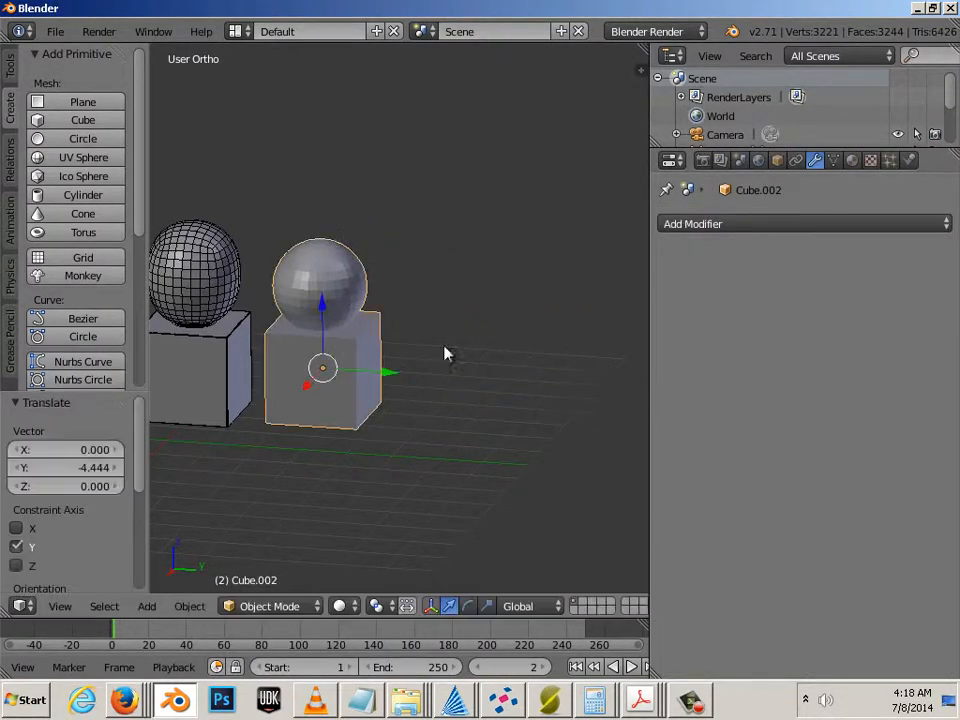
pyautogui.click(777, 160)
pyautogui.click(667, 560)
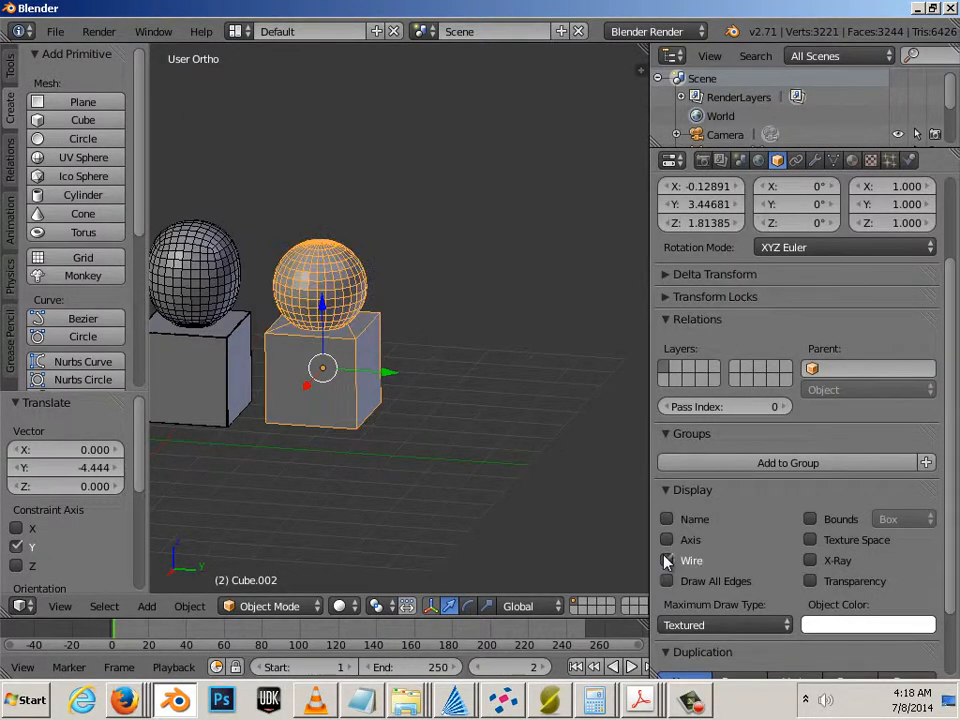
# Examine the merged model's wireframe and compare its topology with the neighbouring model made by dissolving edge loops.
pyautogui.press('a')
pyautogui.moveTo(381, 480); pyautogui.dragTo(431, 439, button='middle')
pyautogui.scroll(3, 450, 408)
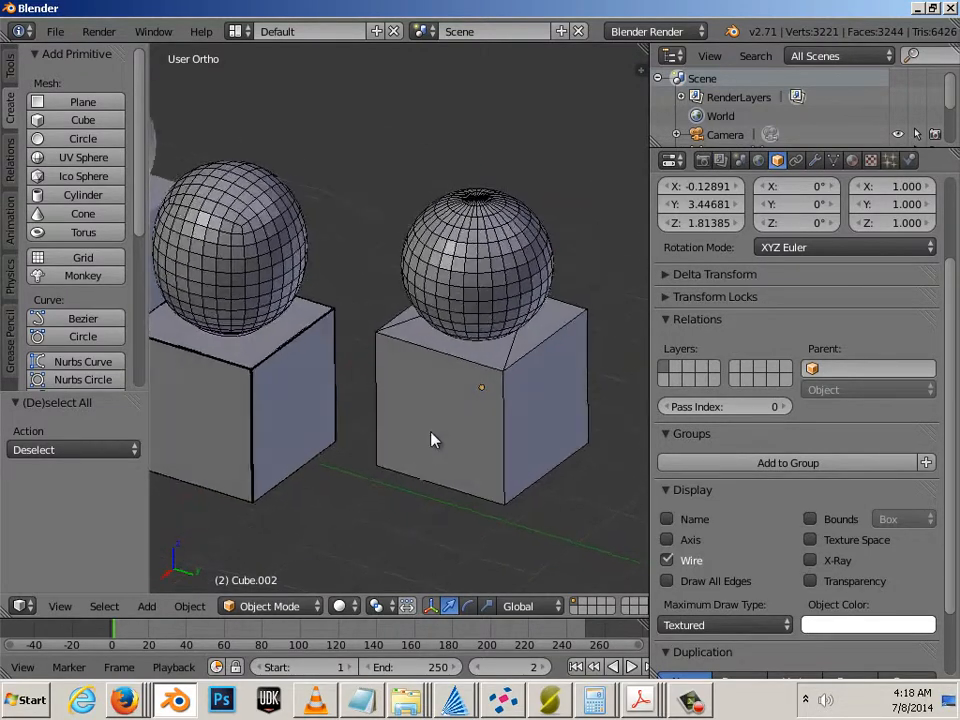
pyautogui.scroll(3, 460, 415)
pyautogui.rightClick(515, 287)
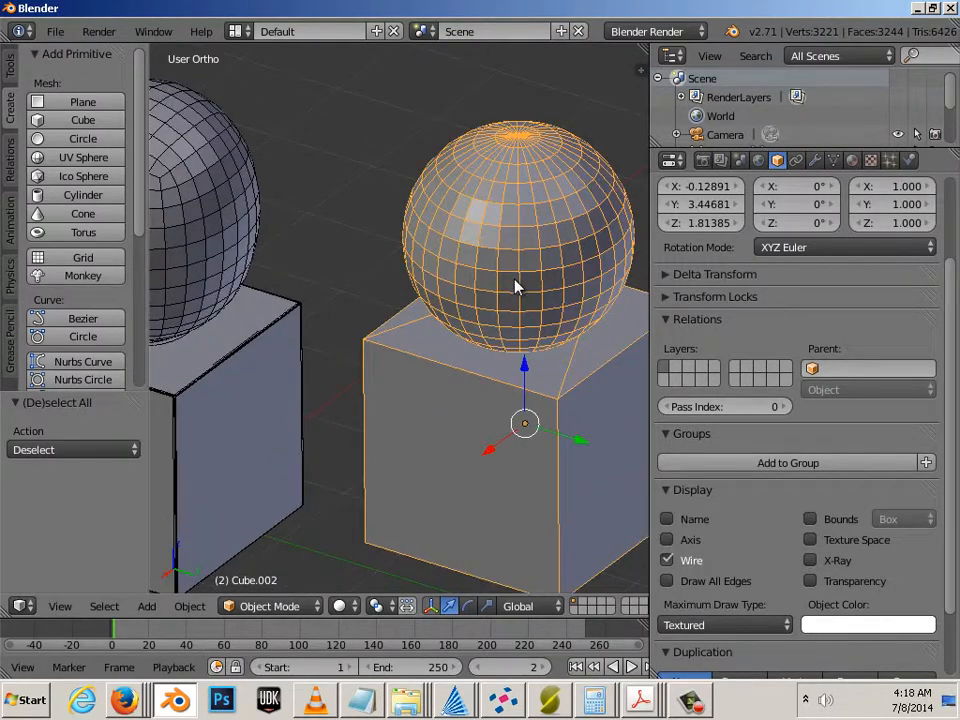
pyautogui.scroll(-3, 512, 287)
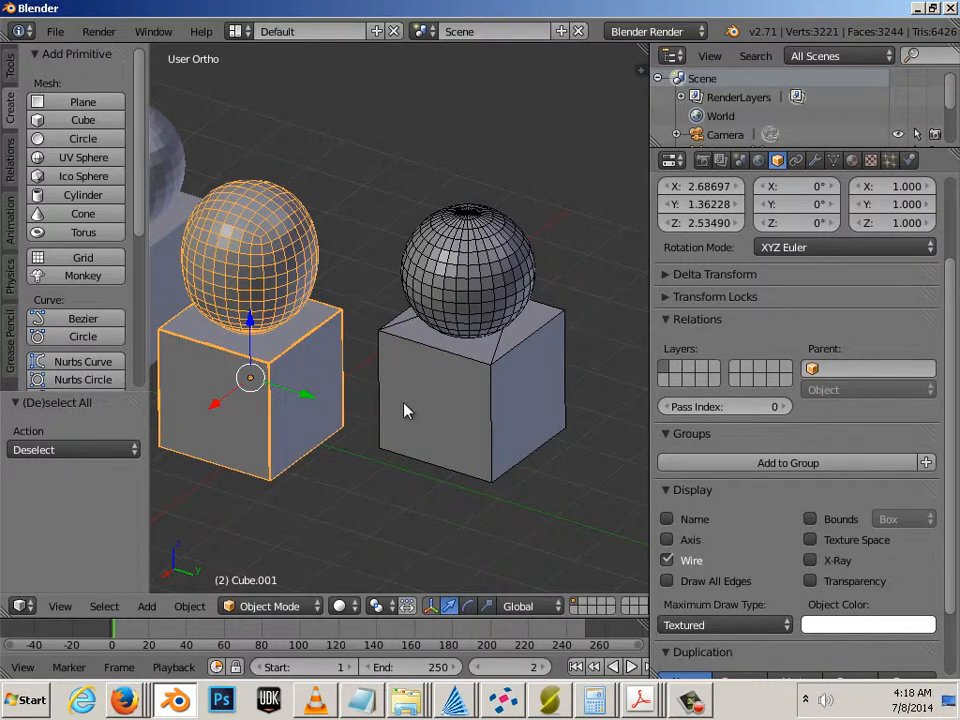
# Add a Multiresolution modifier to the merged Boolean model, subdivide it twice with Catmull-Clark and deselect everything.
pyautogui.rightClick(436, 404)
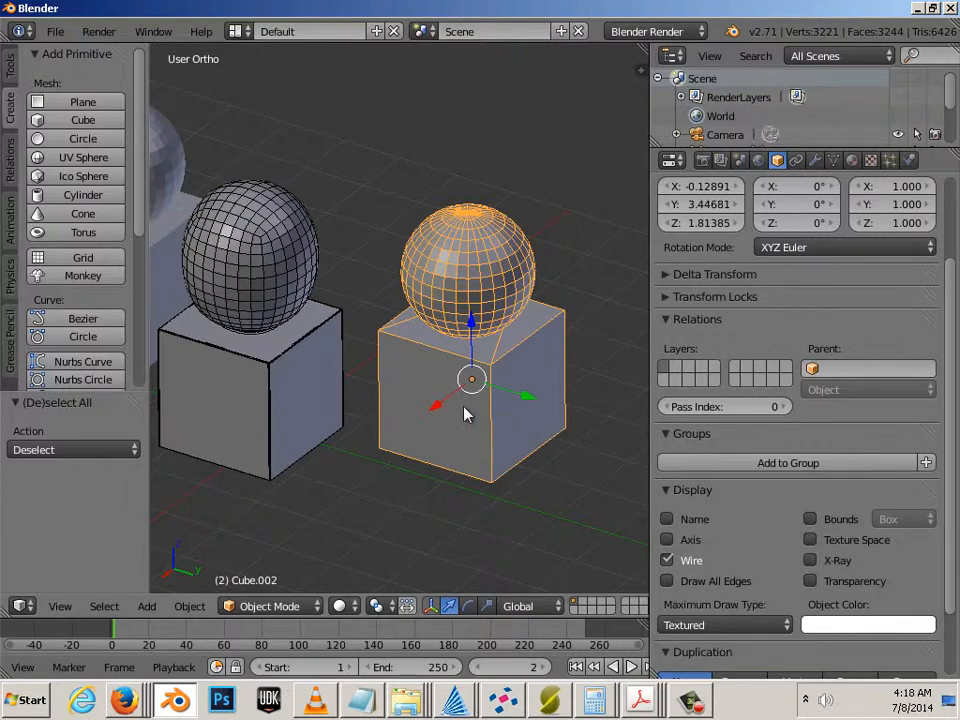
pyautogui.click(815, 160)
pyautogui.click(800, 224)
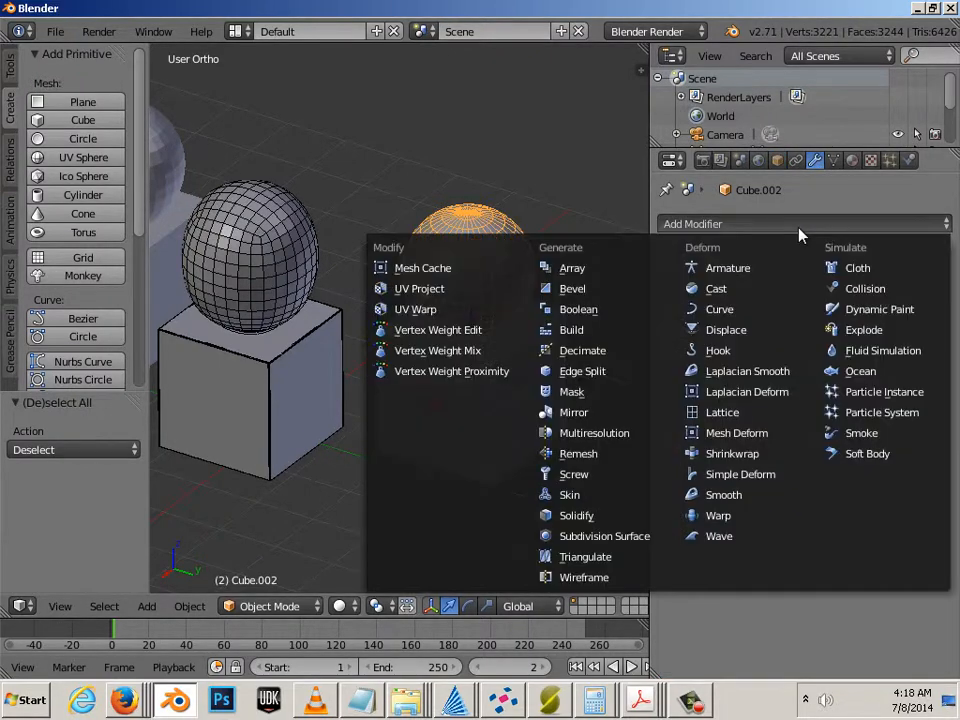
pyautogui.click(563, 441)
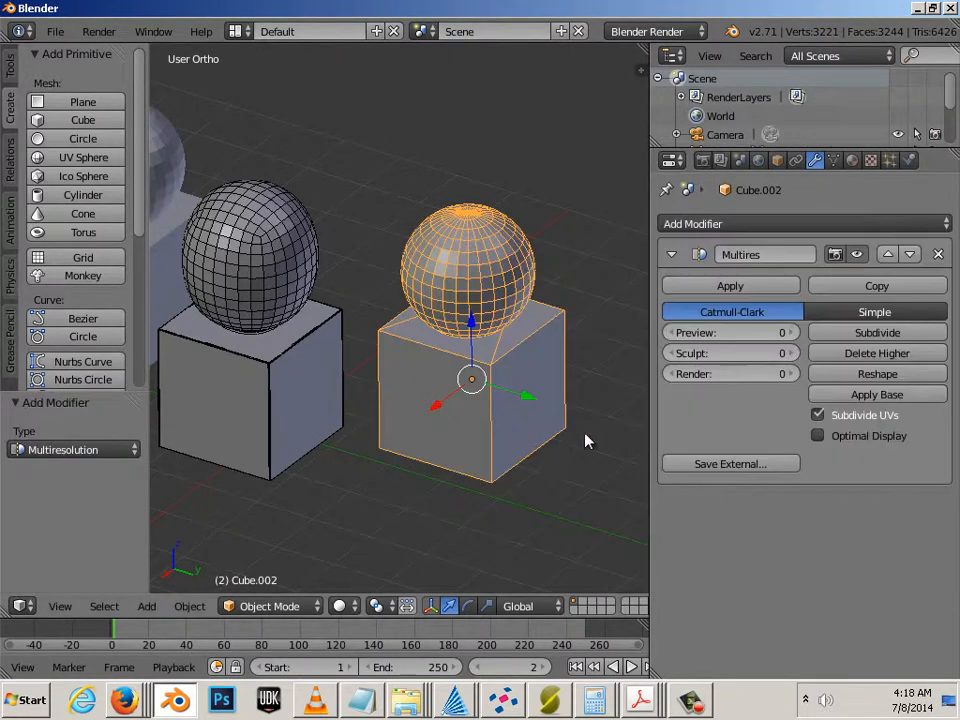
pyautogui.click(842, 333)
pyautogui.click(842, 333)
pyautogui.press('a')
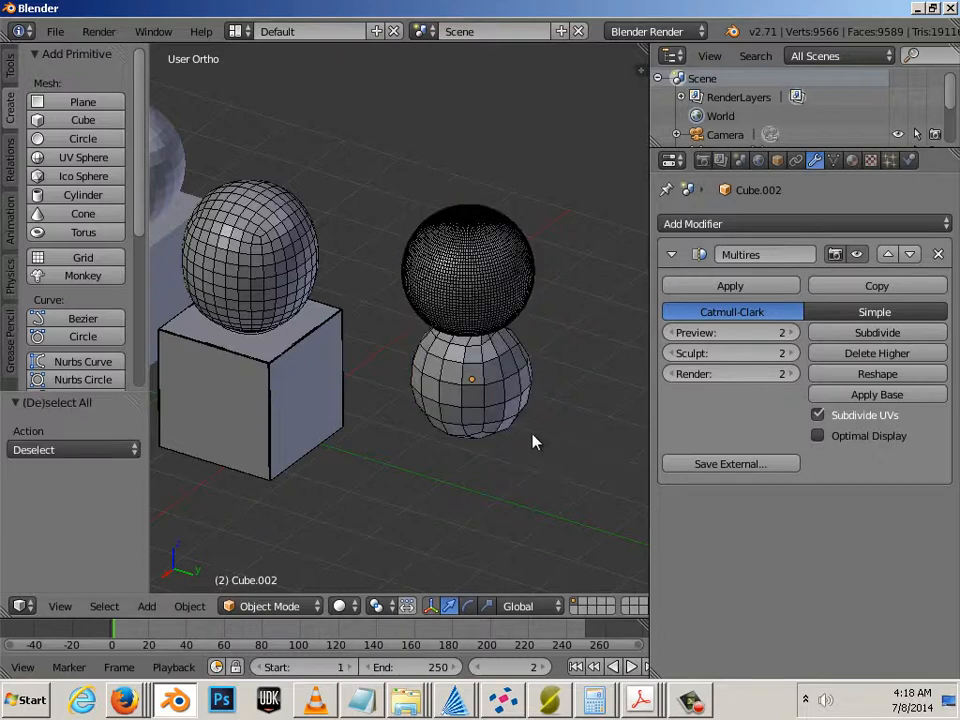
# Select the neighbouring cube-and-head model whose edge loops were dissolved.
pyautogui.rightClick(500, 422)
pyautogui.press('a')
pyautogui.rightClick(326, 412)
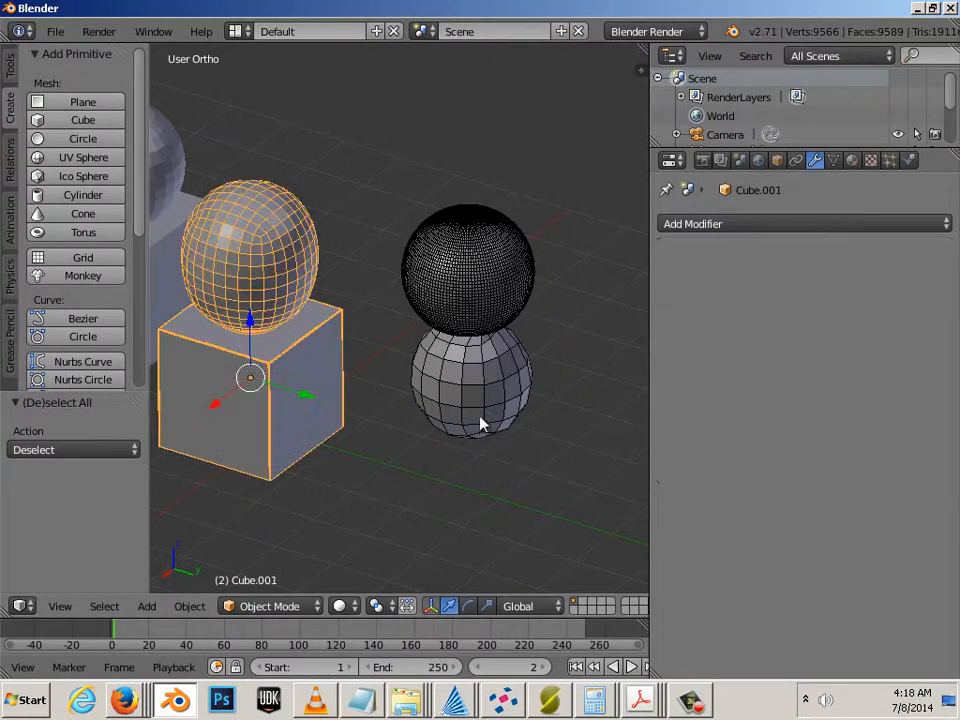
pyautogui.click(866, 223)
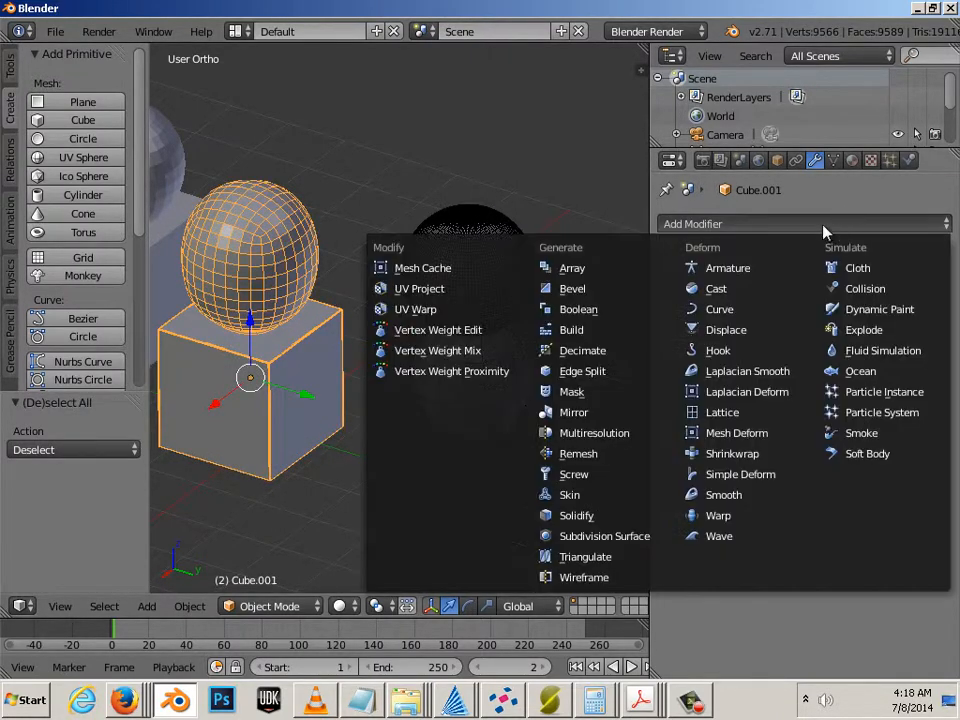
pyautogui.click(580, 304)
pyautogui.click(690, 285)
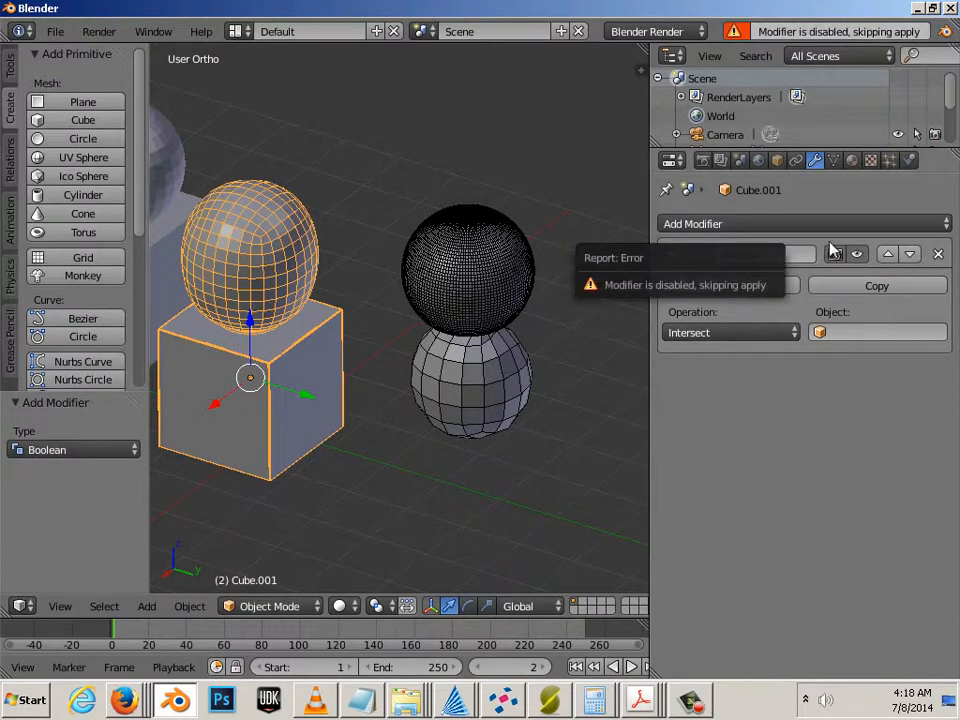
pyautogui.click(938, 254)
# Give the loop-dissolved cube-and-head model a Multiresolution modifier instead of the Boolean one, subdivide it twice with Catmull-Clark and deselect everything.
pyautogui.click(820, 224)
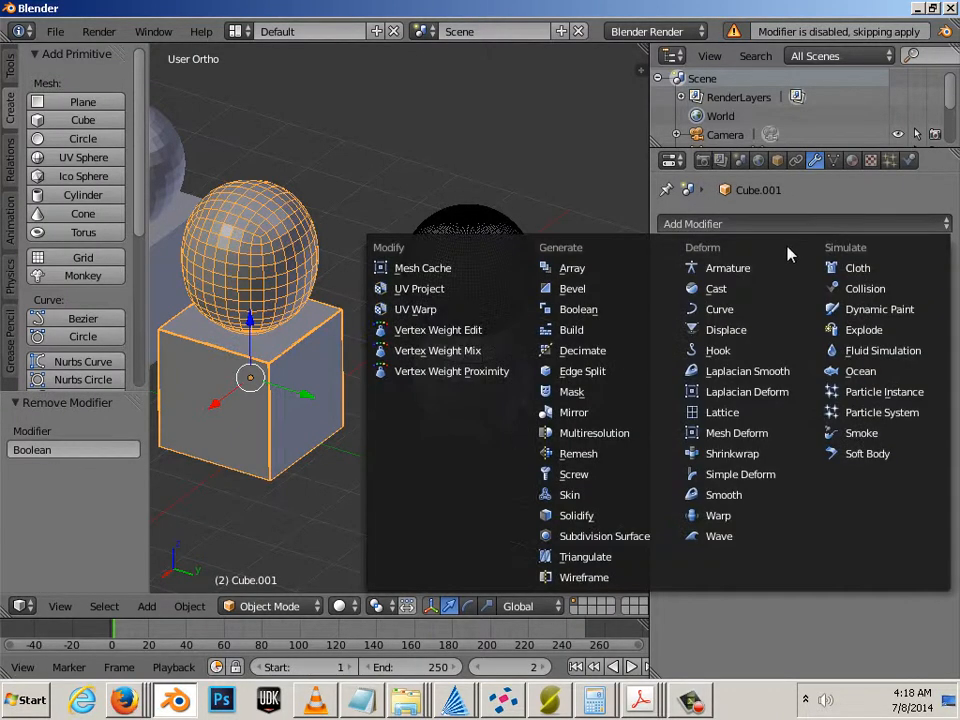
pyautogui.click(598, 433)
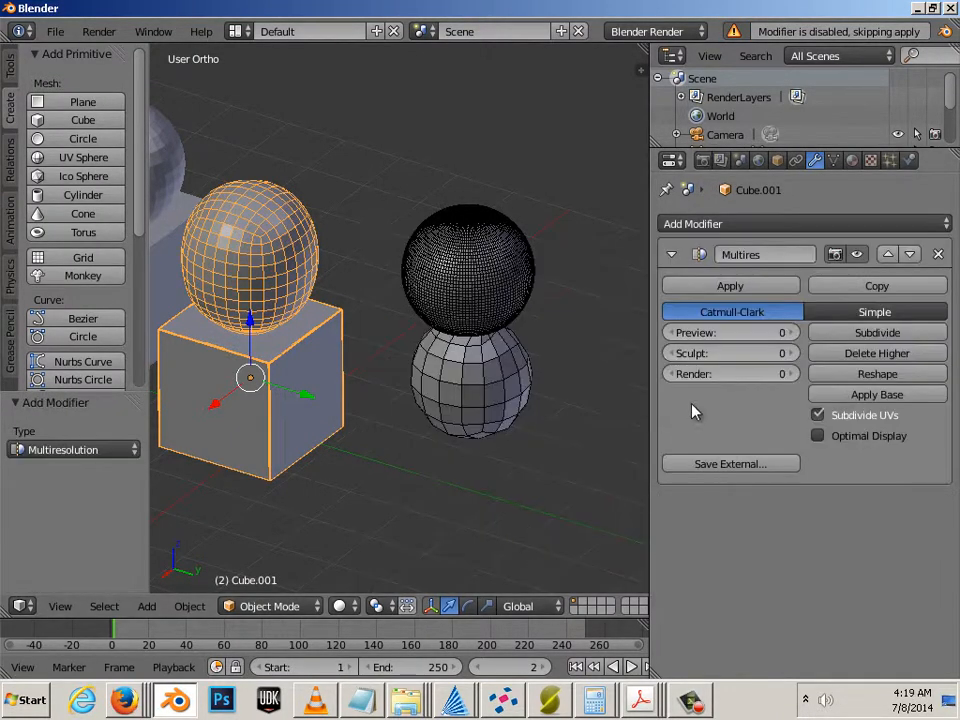
pyautogui.click(862, 333)
pyautogui.click(862, 338)
pyautogui.press('a')
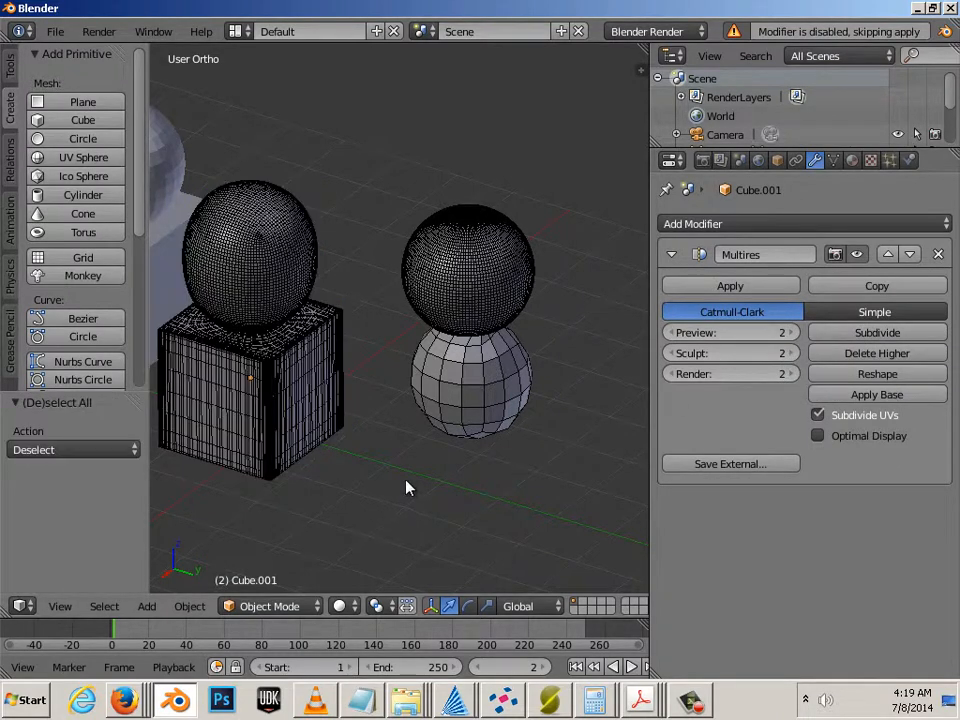
# Inspect the loop-dissolved model's base mesh in Edit Mode, then return to Object Mode.
pyautogui.scroll(-2, 405, 487)
pyautogui.press('Tab')
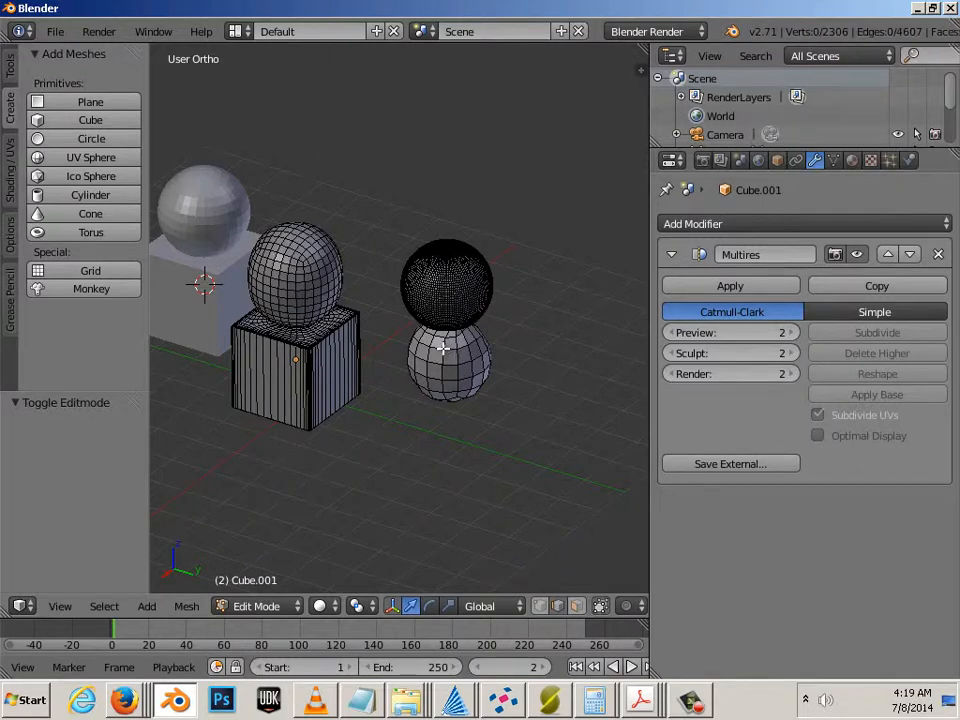
pyautogui.scroll(-3, 441, 349)
pyautogui.press('Tab')
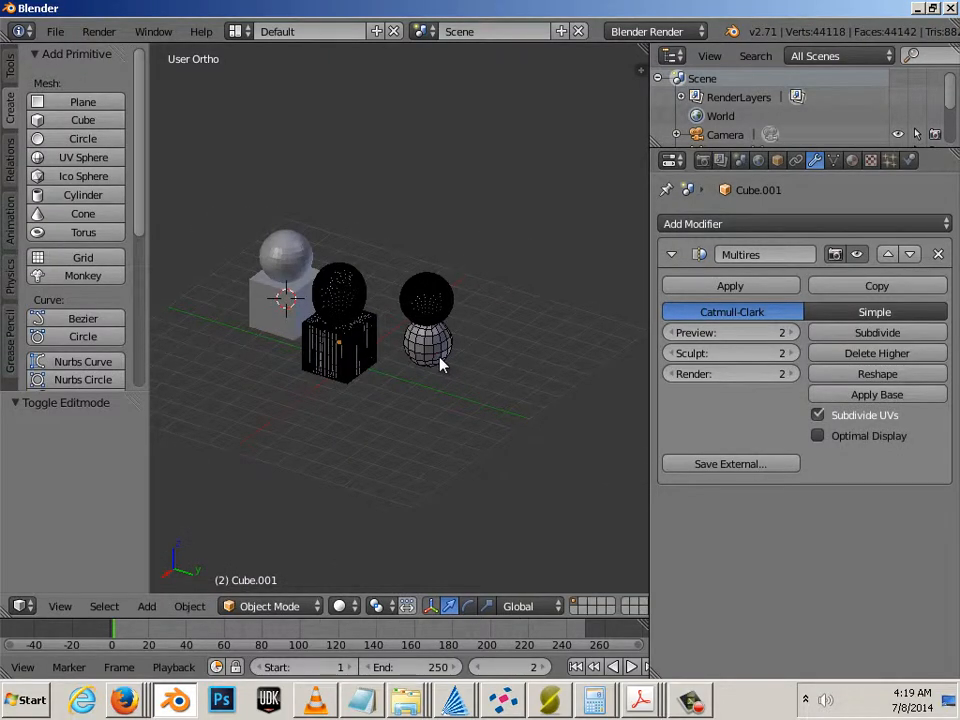
# Delete the merged Boolean model with the rounded lower body.
pyautogui.rightClick(439, 364)
pyautogui.scroll(2, 441, 364)
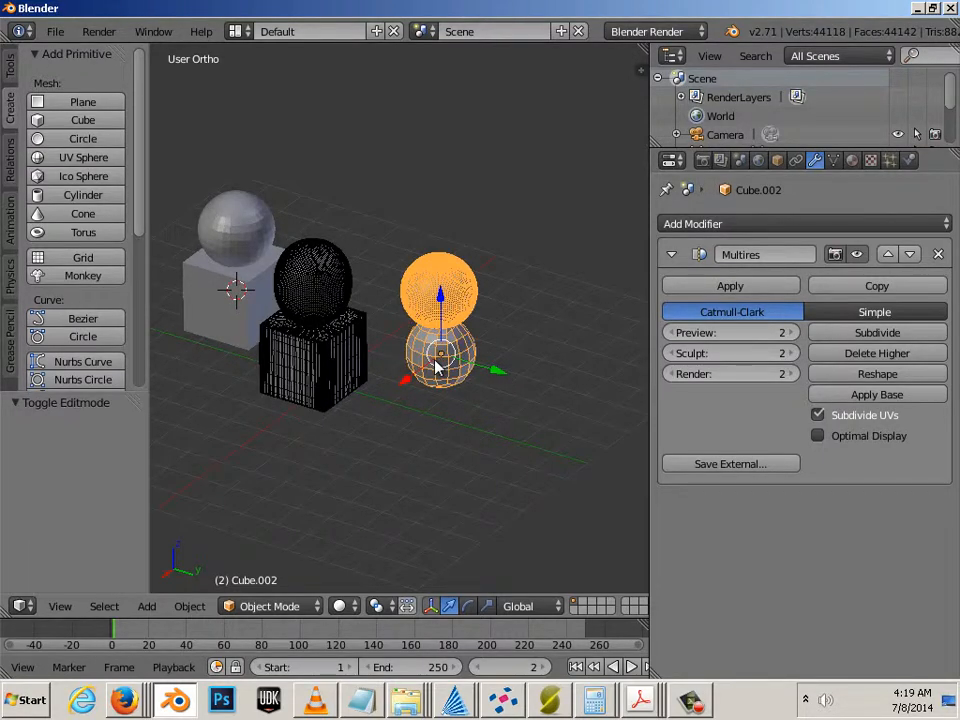
pyautogui.press('x')
pyautogui.click(435, 366)
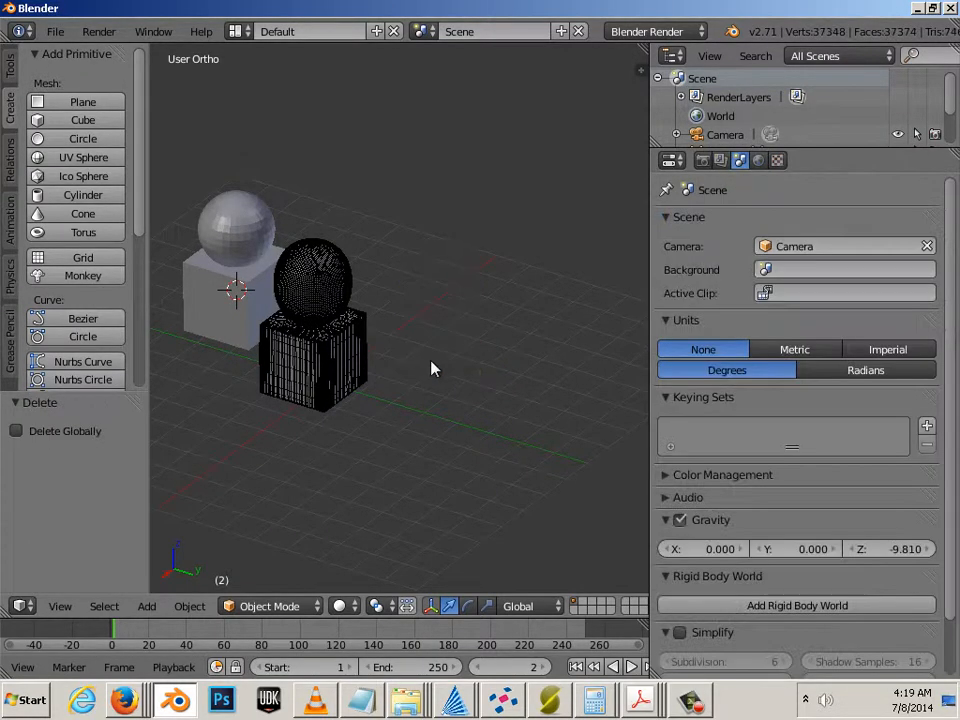
# Select the remaining subdivided cube-and-head model and examine its dense wireframe up close.
pyautogui.rightClick(366, 360)
pyautogui.keyDown('shift'); pyautogui.moveTo(396, 368); pyautogui.dragTo(450, 381, button='middle'); pyautogui.keyUp('shift')
pyautogui.scroll(4, 590, 400)
pyautogui.scroll(-4, 480, 388)
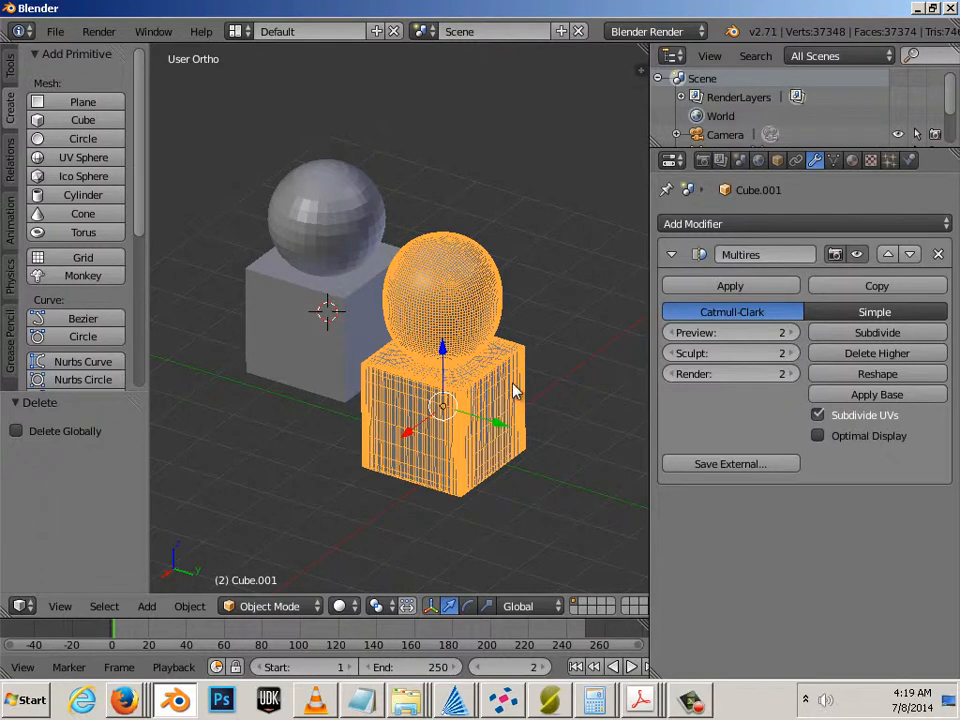
pyautogui.scroll(-1, 513, 390)
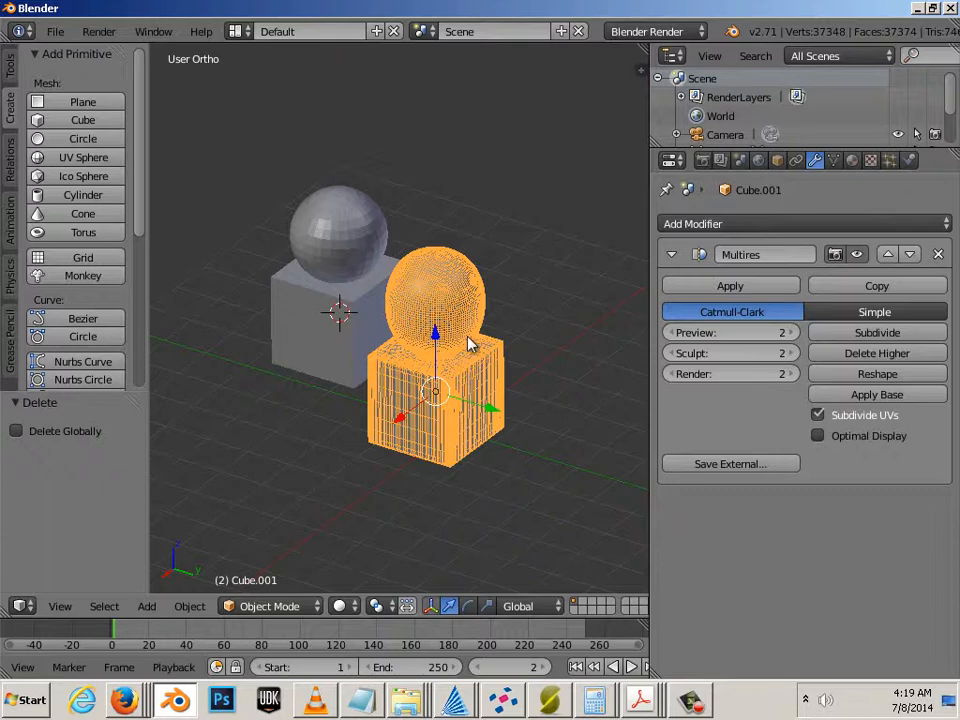
pyautogui.press('a')
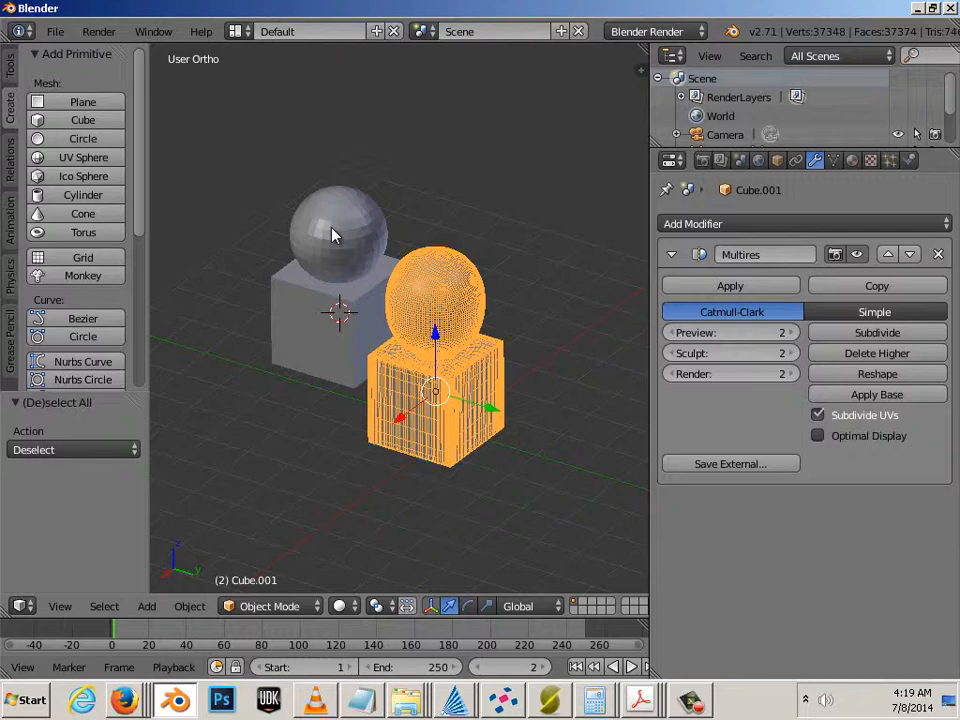
# Add the original plain cube to the selection together with the subdivided cube-and-head model.
pyautogui.scroll(-3, 476, 412)
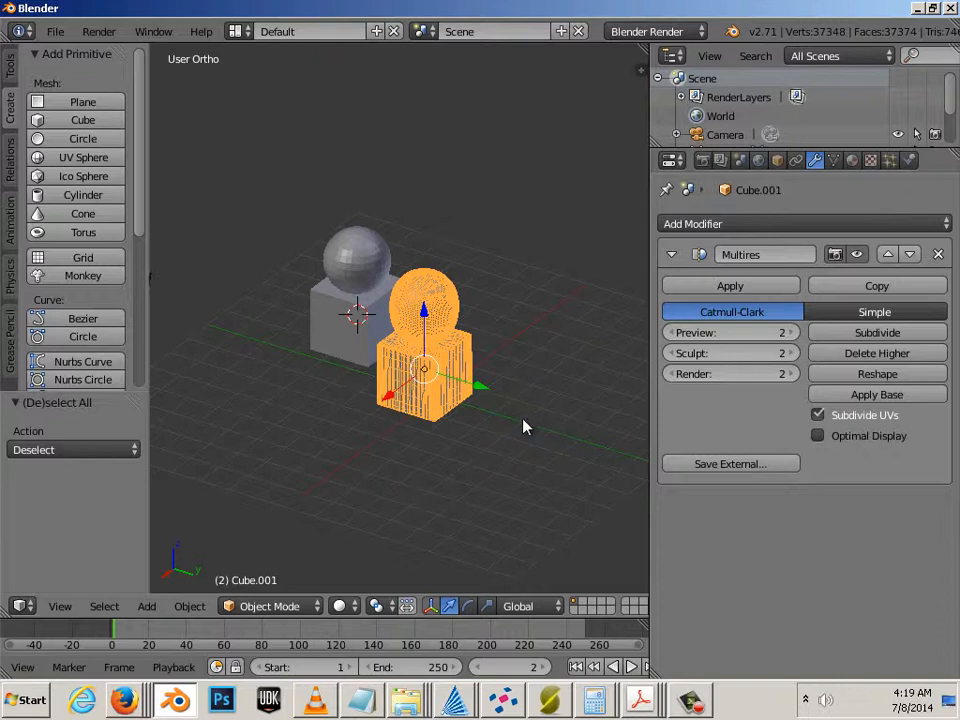
pyautogui.scroll(1, 497, 420)
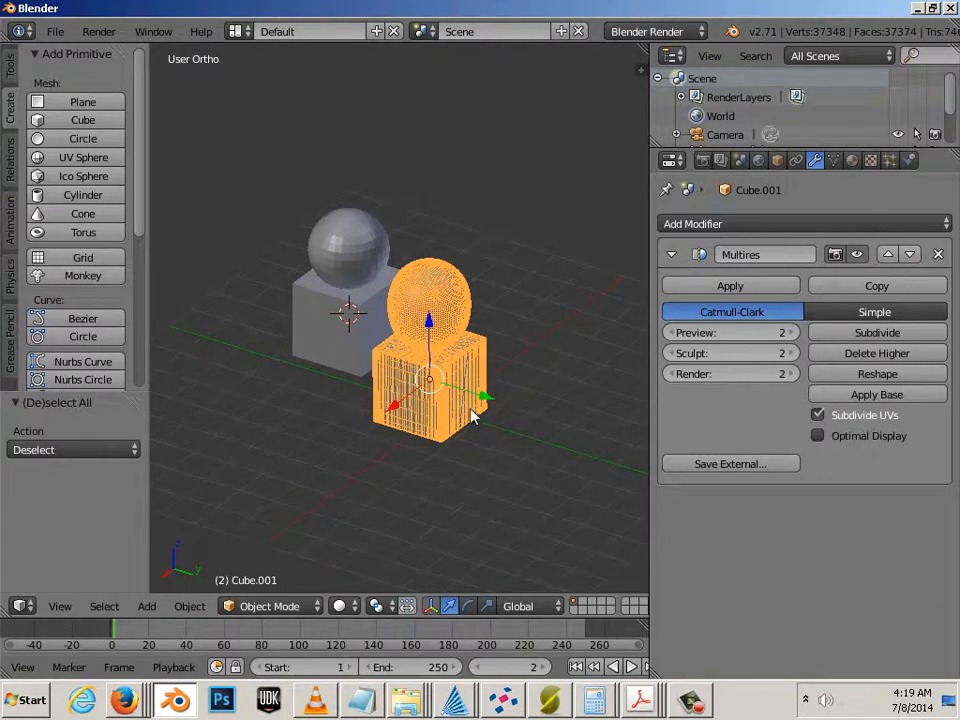
pyautogui.keyDown('shift'); pyautogui.rightClick(339, 373); pyautogui.keyUp('shift')
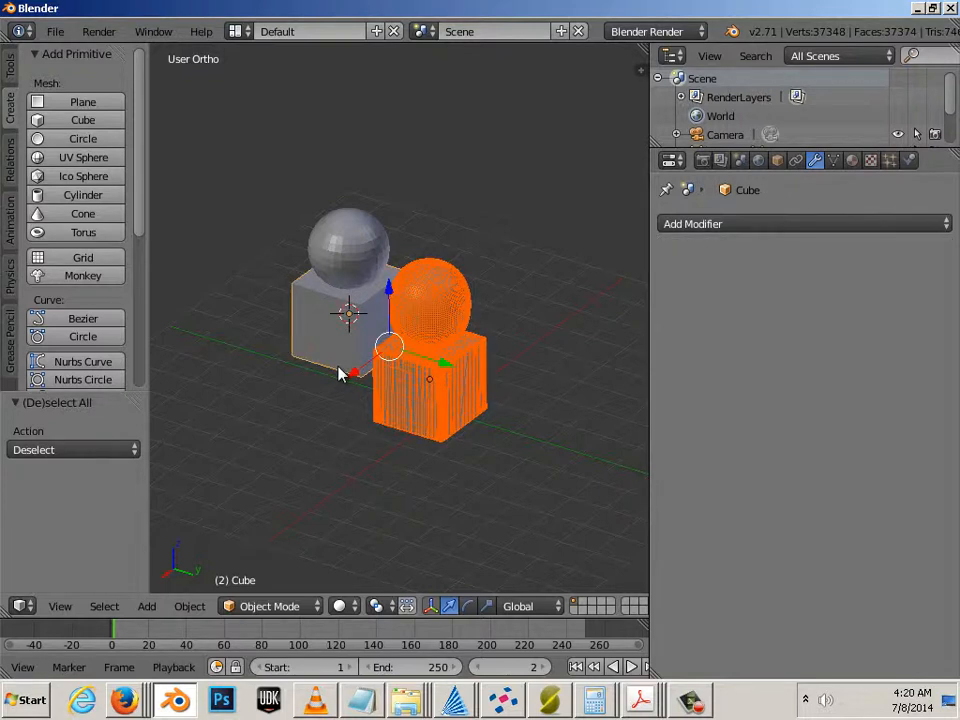